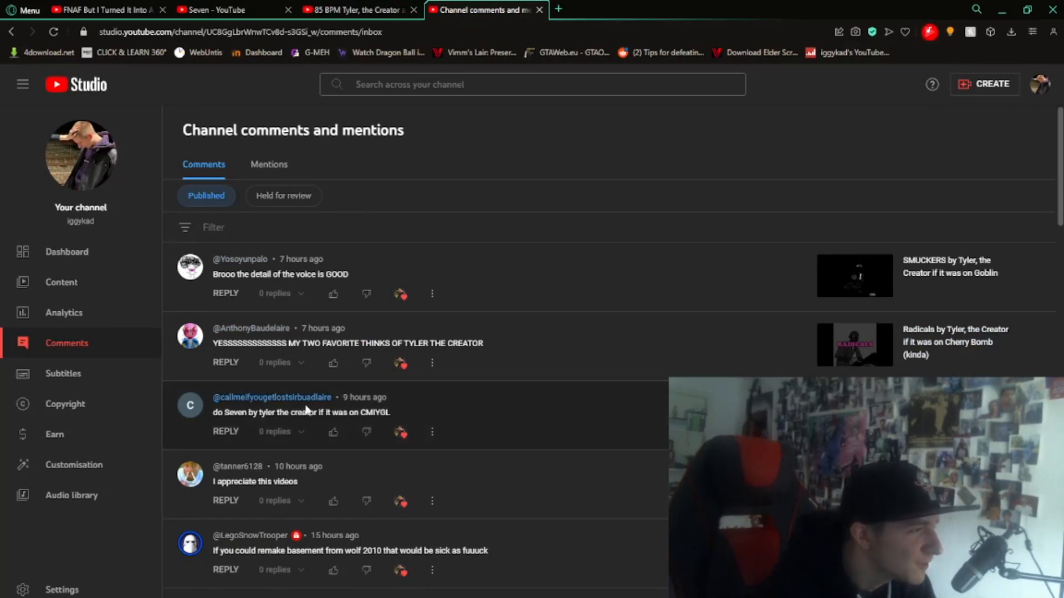
- Copy the link of the "85 BPM Tyler, the Creator acapella - Seven (Bastard)" video and switch to 4K Video Downloader+
left_click(372, 10)
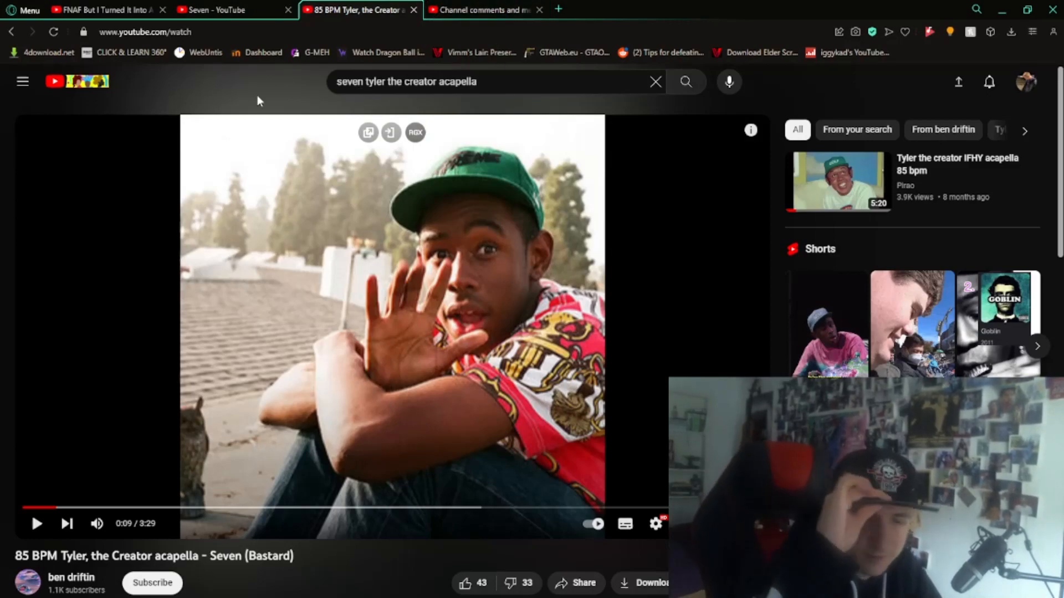
scroll(230, 334, "down", 4)
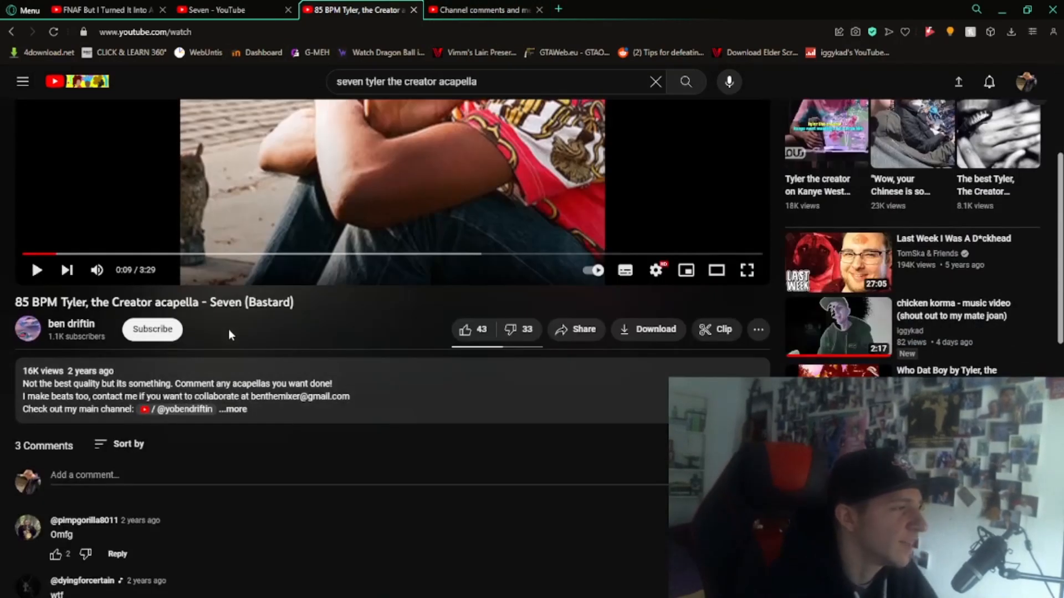
scroll(230, 334, "up", 4)
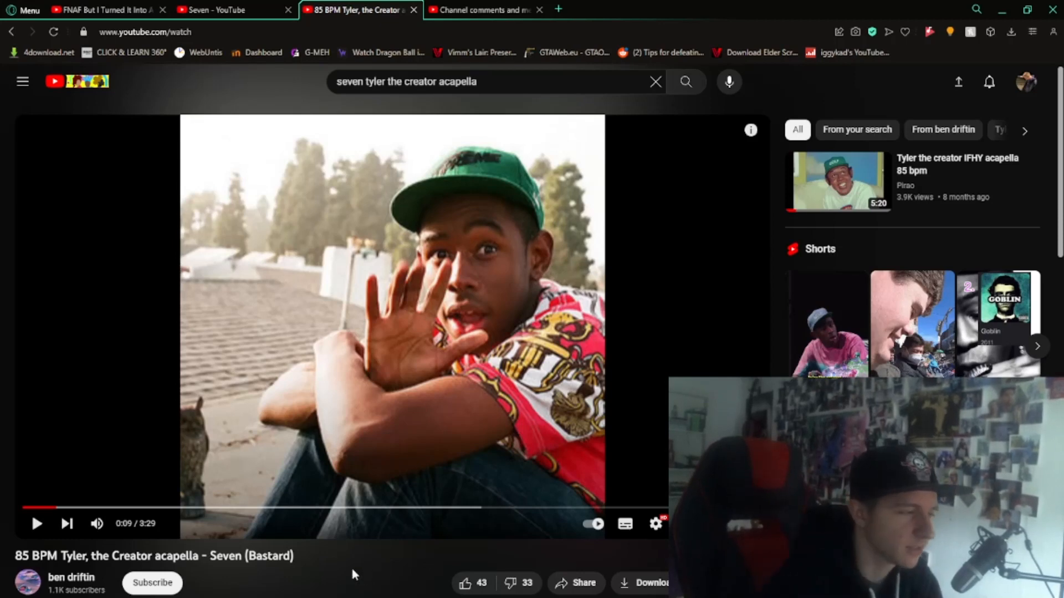
key("ctrl+l")
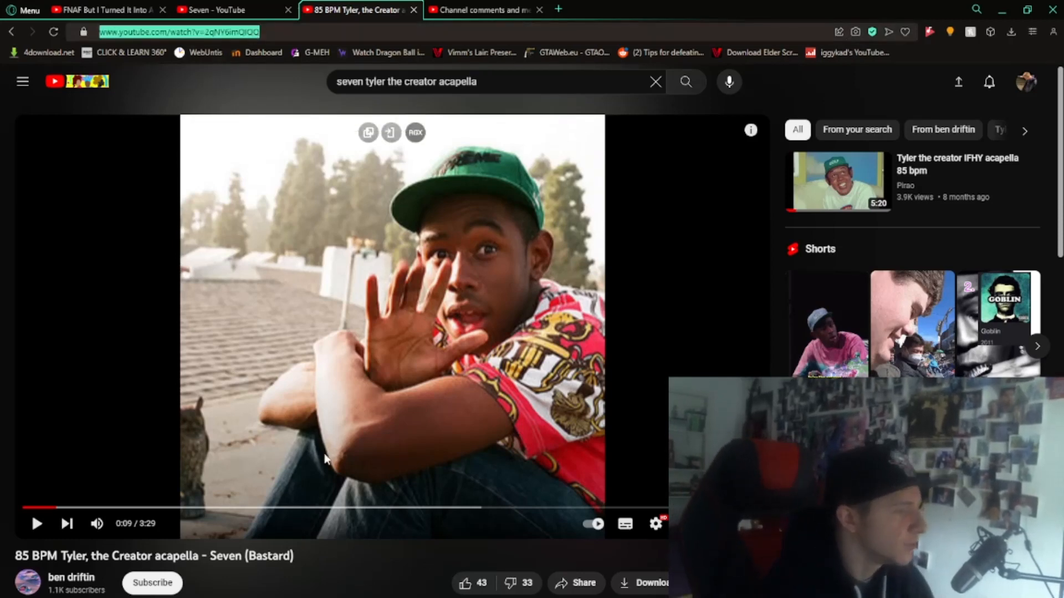
key("alt+Tab")
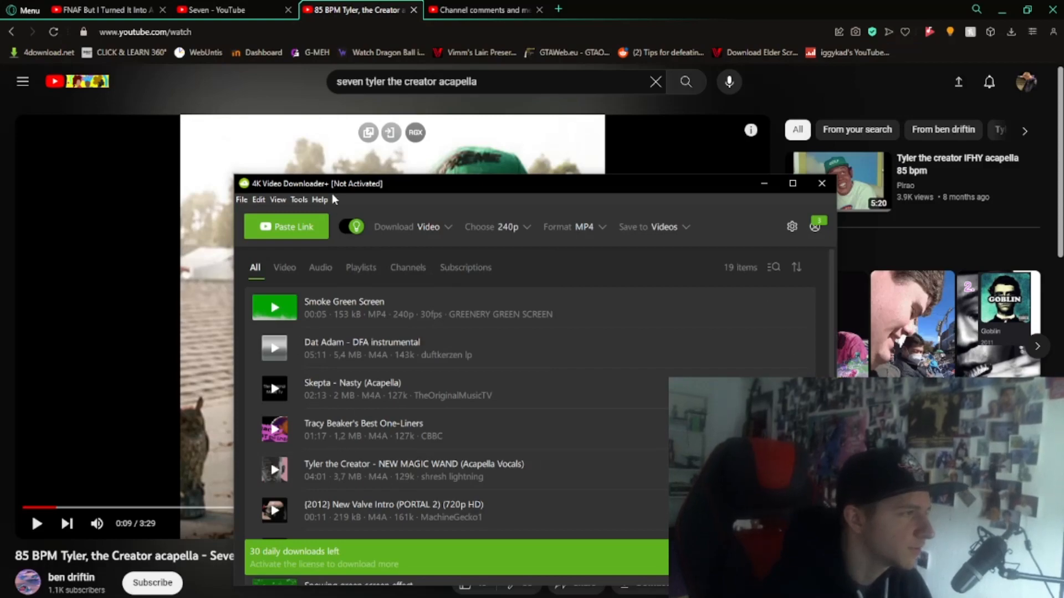
left_click_drag(346, 184, 328, 135)
scroll(510, 327, "down", 3)
scroll(498, 333, "up", 3)
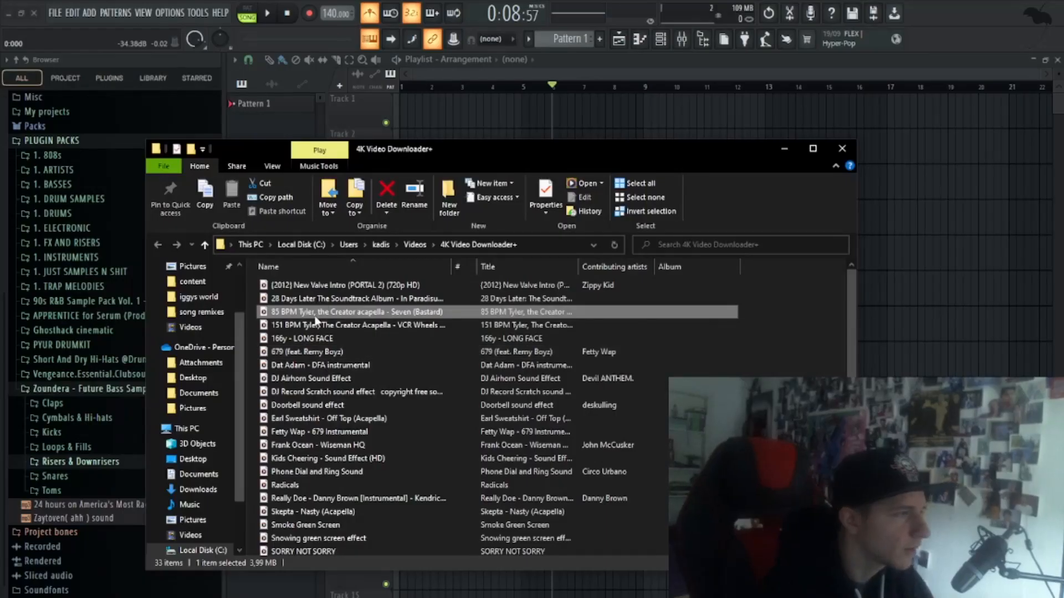
- Load the downloaded "85 BPM Tyler, the Creator acapella - Seven (Bastard)" file into Edison in FL Studio and check the video's tempo in the browser
left_click_drag(356, 310, 387, 324)
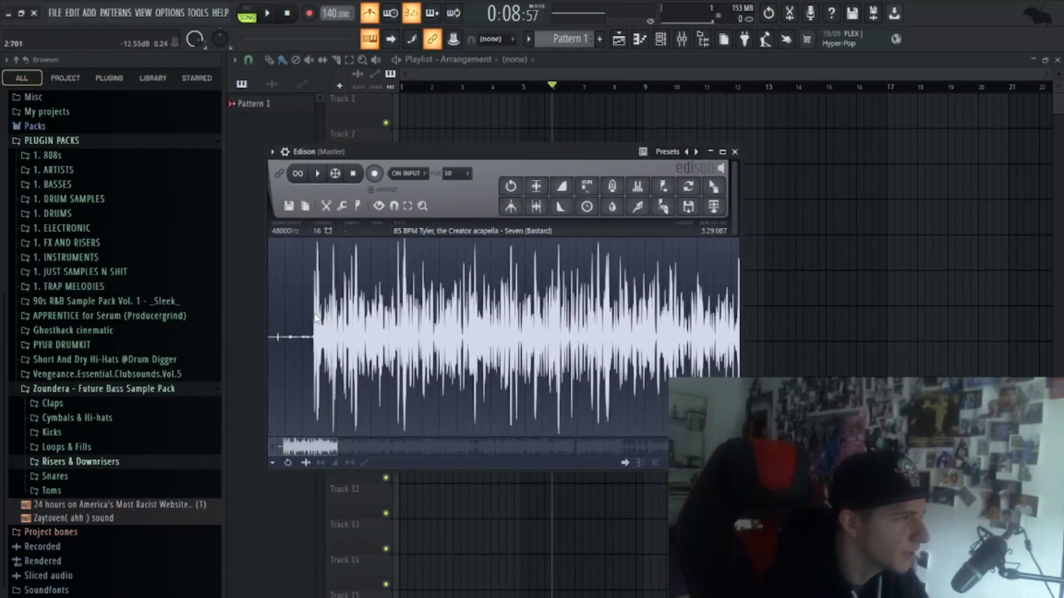
key("alt+Tab")
key("Tab")
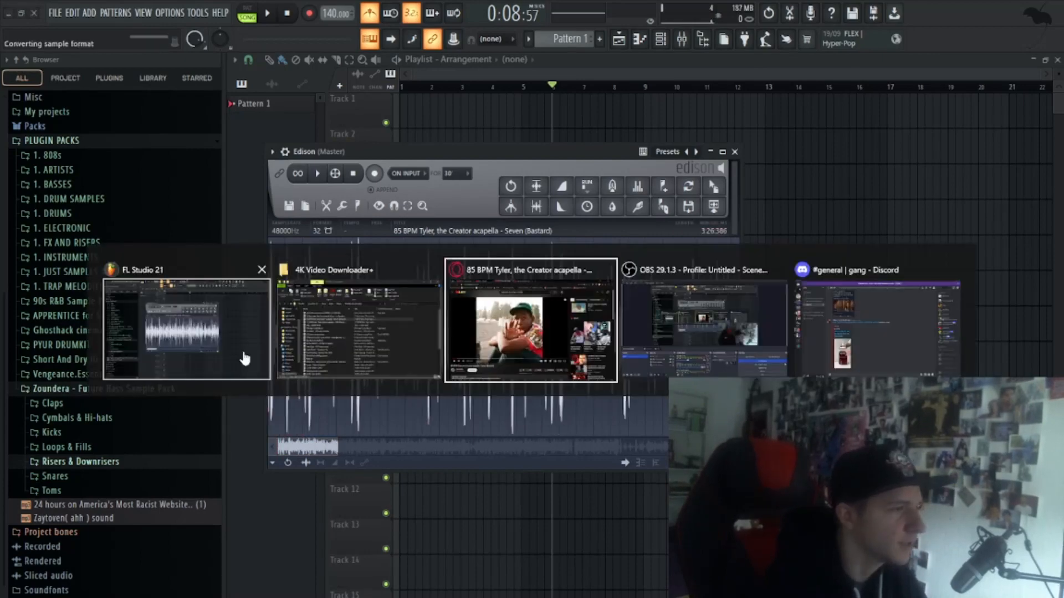
key("alt+Tab")
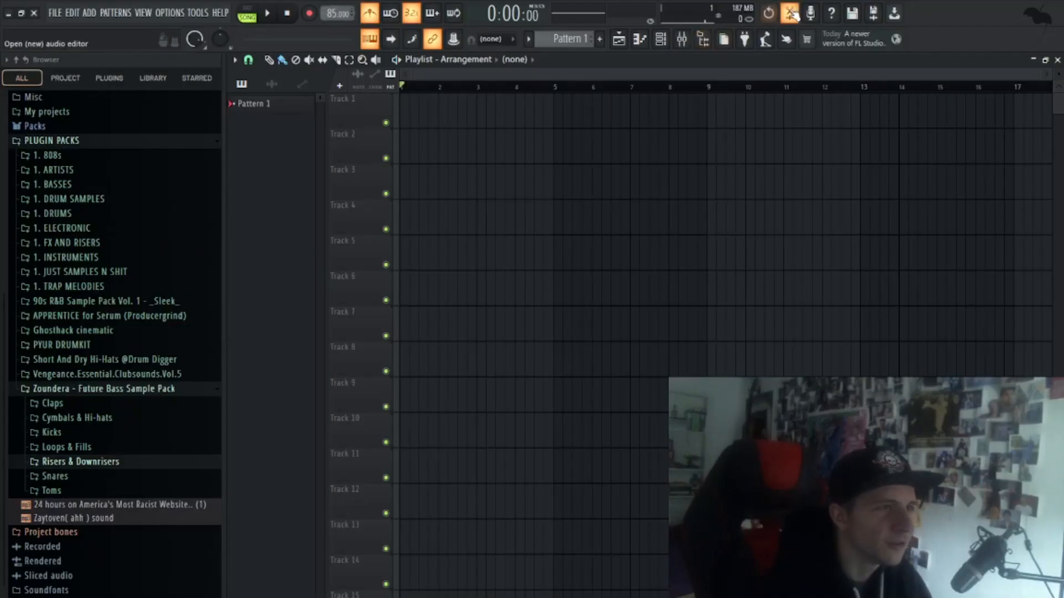
- Reposition the Edison window over the playlist and undo the deletion of the near-silent section at the acapella's start
left_click_drag(501, 160, 553, 166)
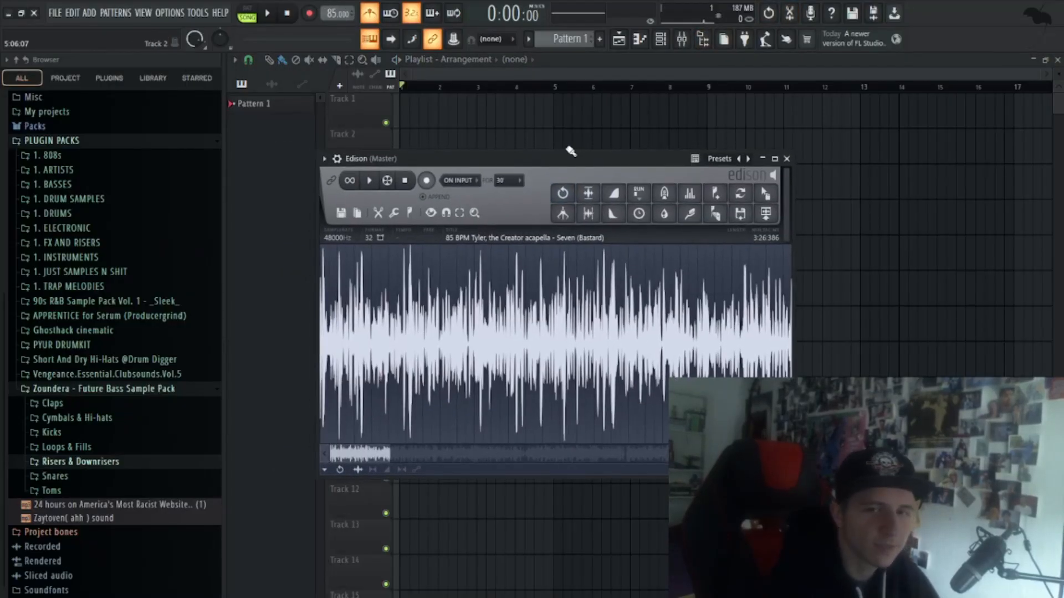
left_click_drag(471, 162, 484, 162)
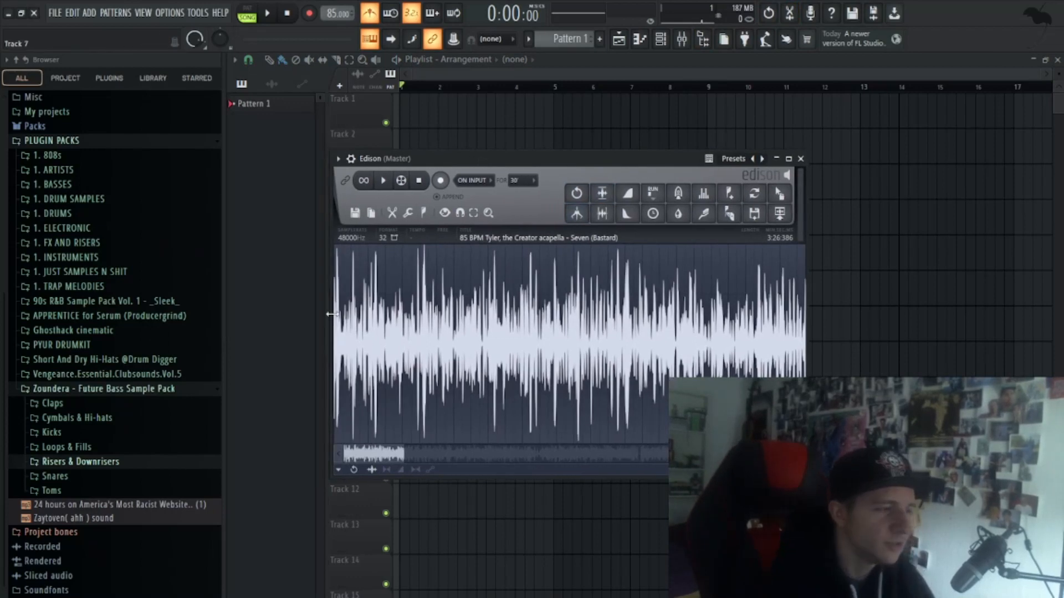
scroll(361, 391, "up", 5)
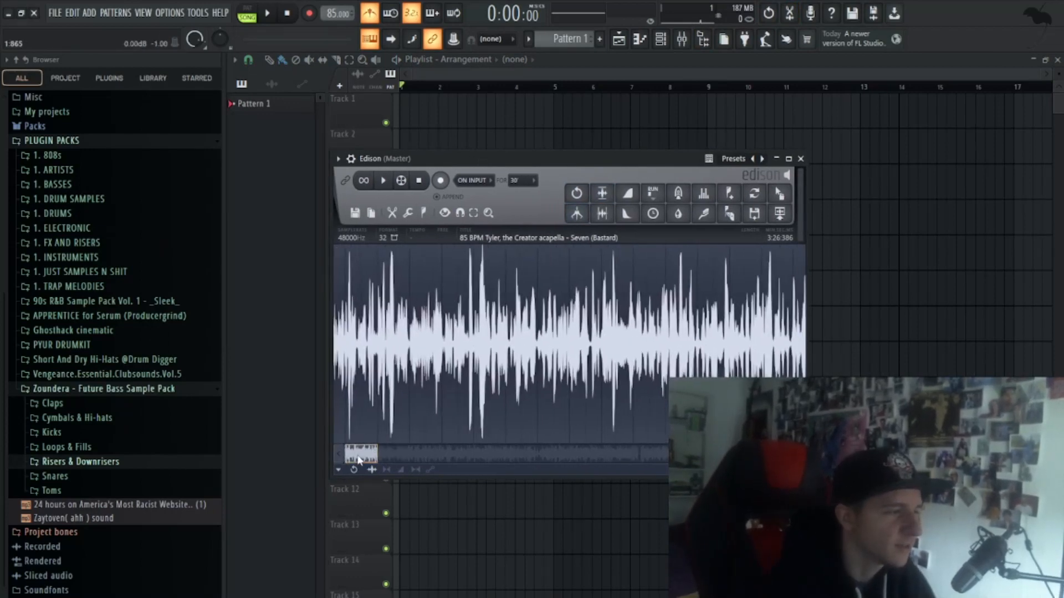
key("ctrl+z")
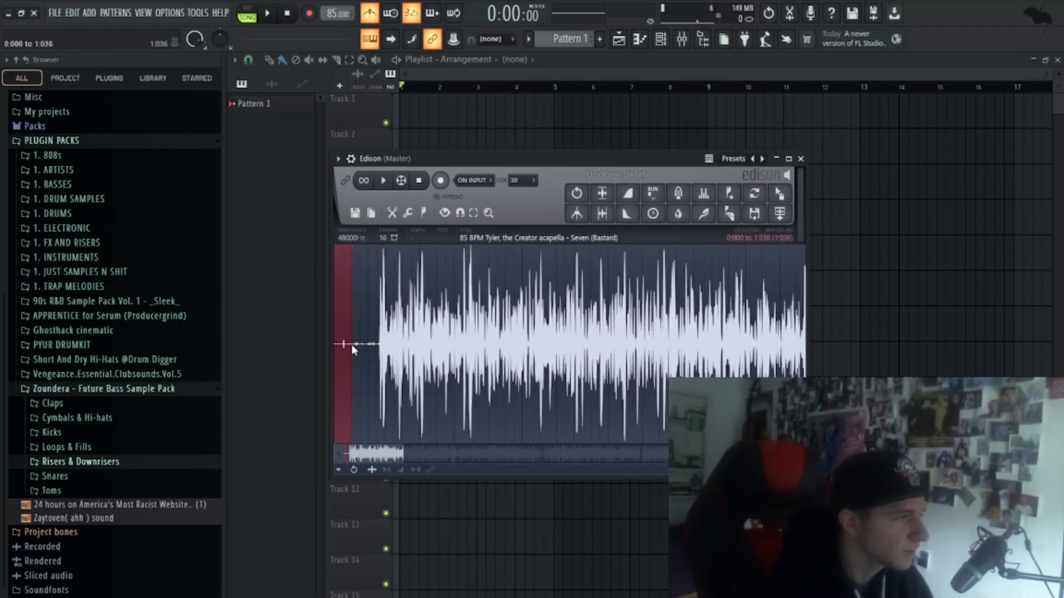
left_click(341, 344)
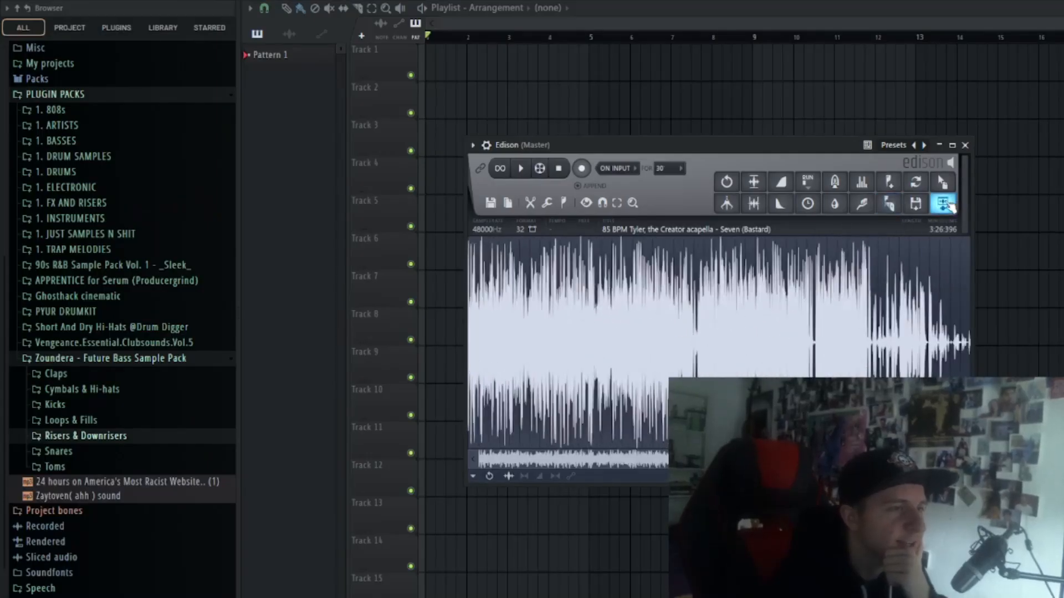
- Listen to the acapella's opening in Edison and send the selection from 0:000 to 11:579 to the playlist
left_click(552, 18)
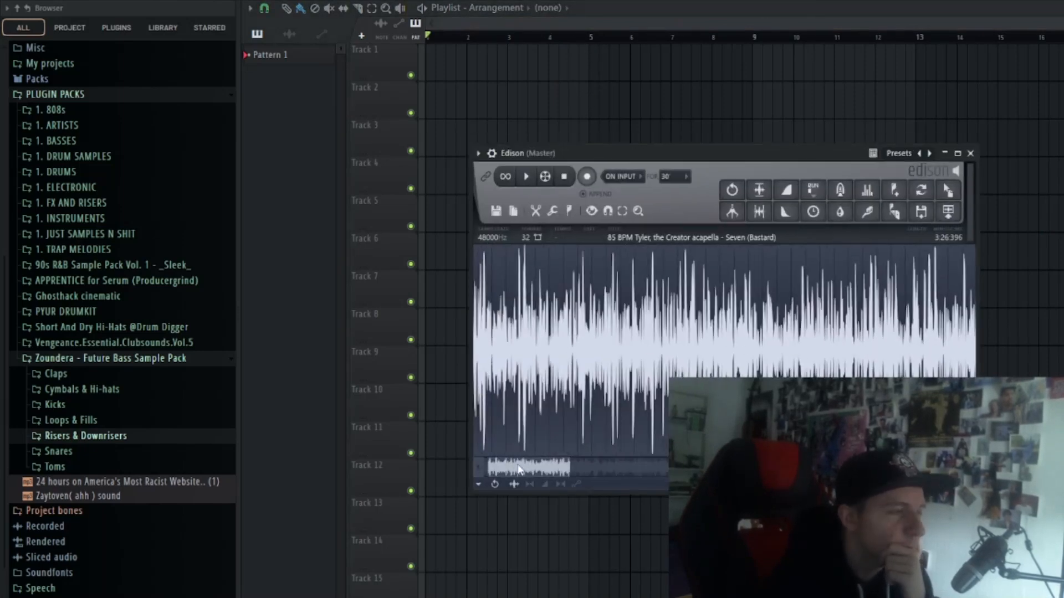
left_click_drag(518, 470, 499, 470)
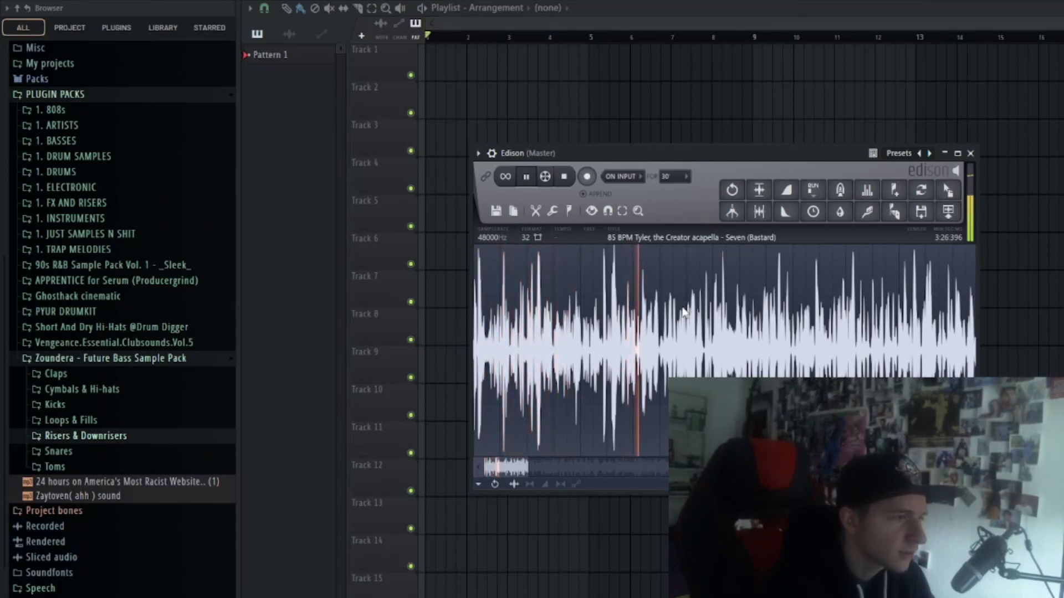
key("space")
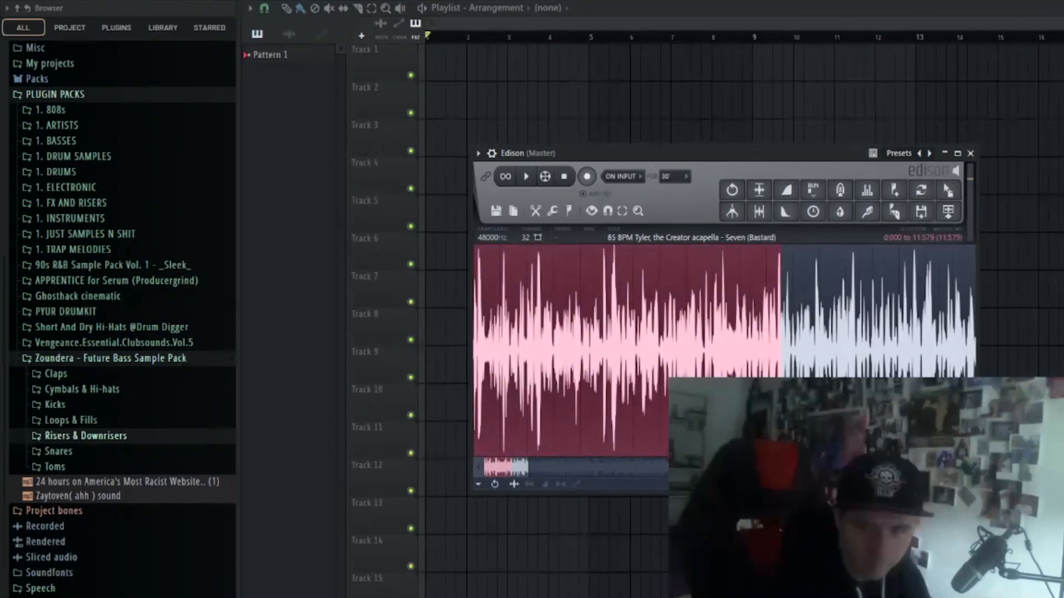
left_click(948, 211)
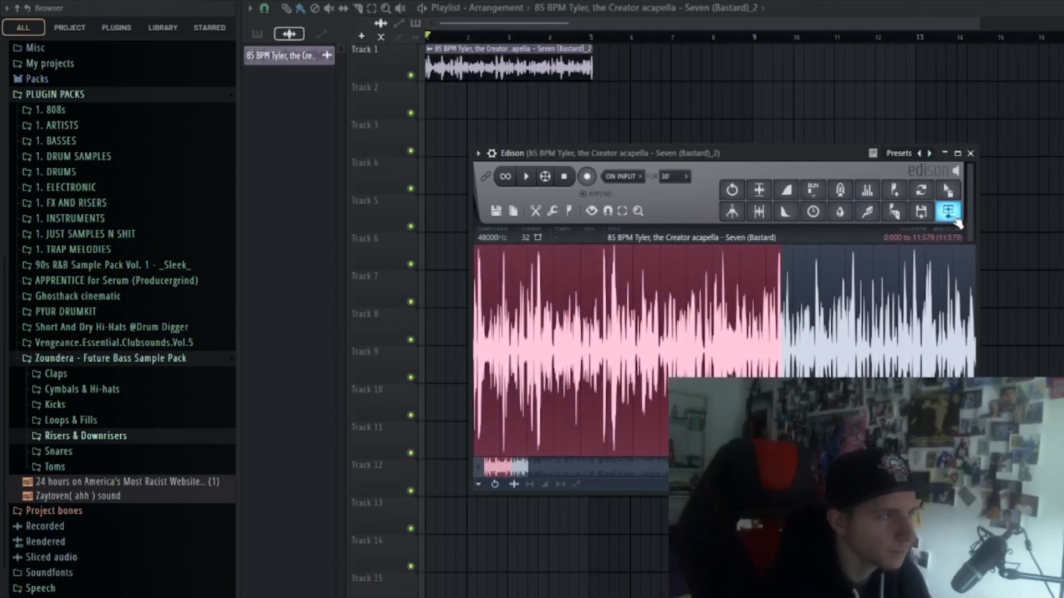
- Close Edison, shift the acapella clip on Track 1 to start just before bar 2, and play it to check the timing
left_click(970, 154)
scroll(475, 44, "up", 3)
key("space")
left_click_drag(562, 70, 591, 64)
scroll(627, 76, "up", 3)
key("space")
scroll(613, 67, "up", 5)
scroll(591, 65, "down", 5)
key("space")
scroll(747, 70, "down", 1)
scroll(665, 83, "right", 4)
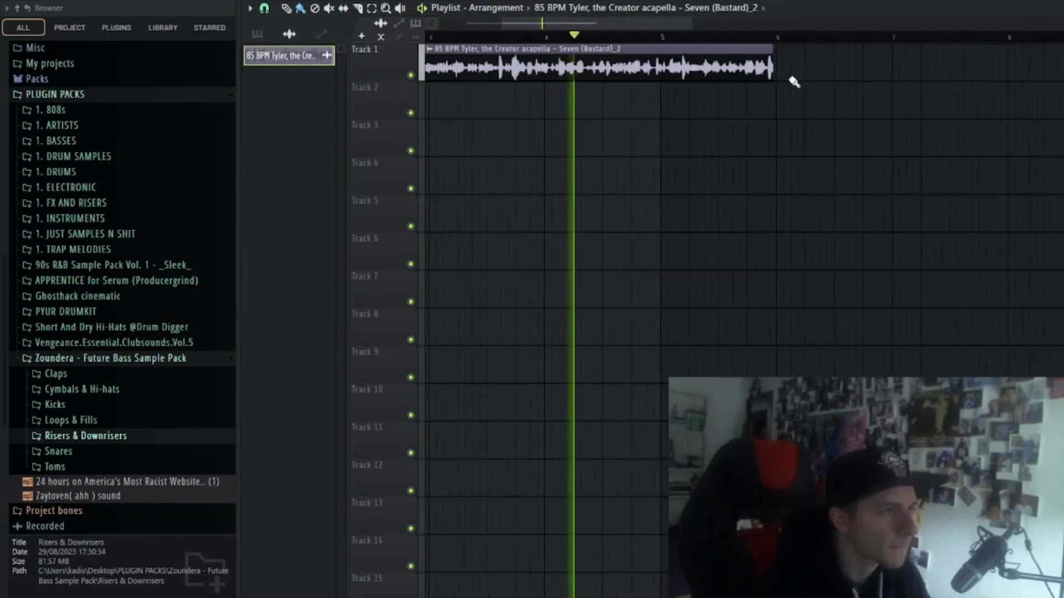
key("space")
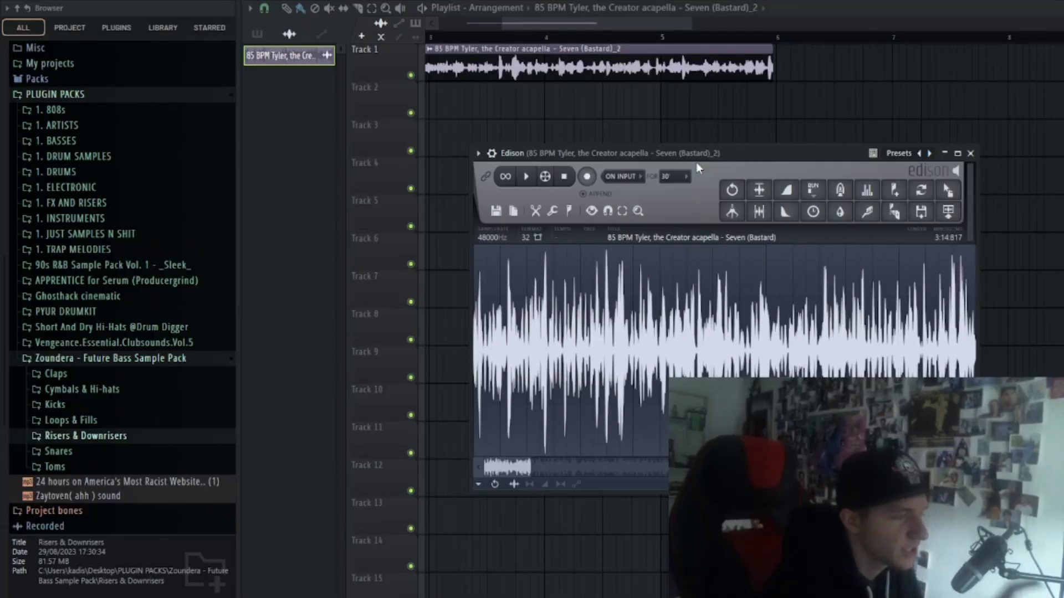
- Delete the already placed section from the acapella in Edison and check the clips on Track 1 around bar 14
key("Delete")
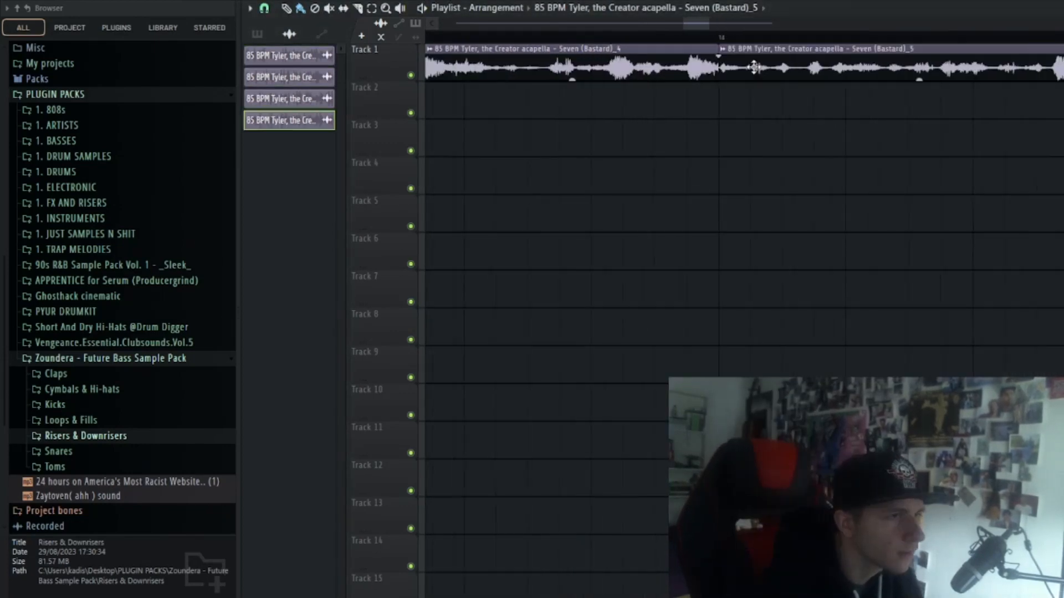
scroll(696, 102, "down", 3)
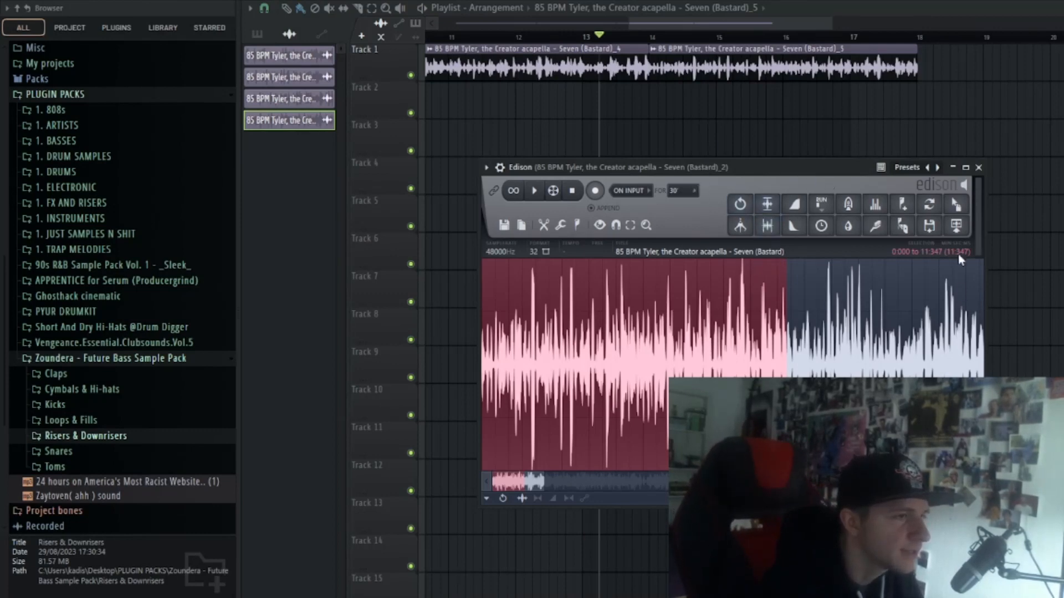
left_click_drag(647, 22, 630, 23)
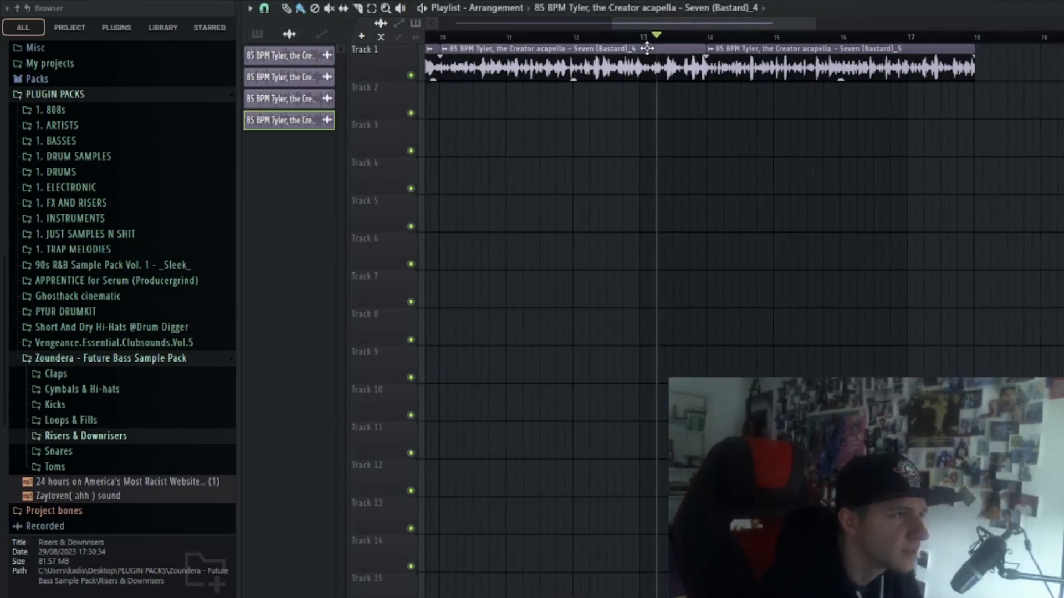
double_click(646, 49)
left_click(692, 141)
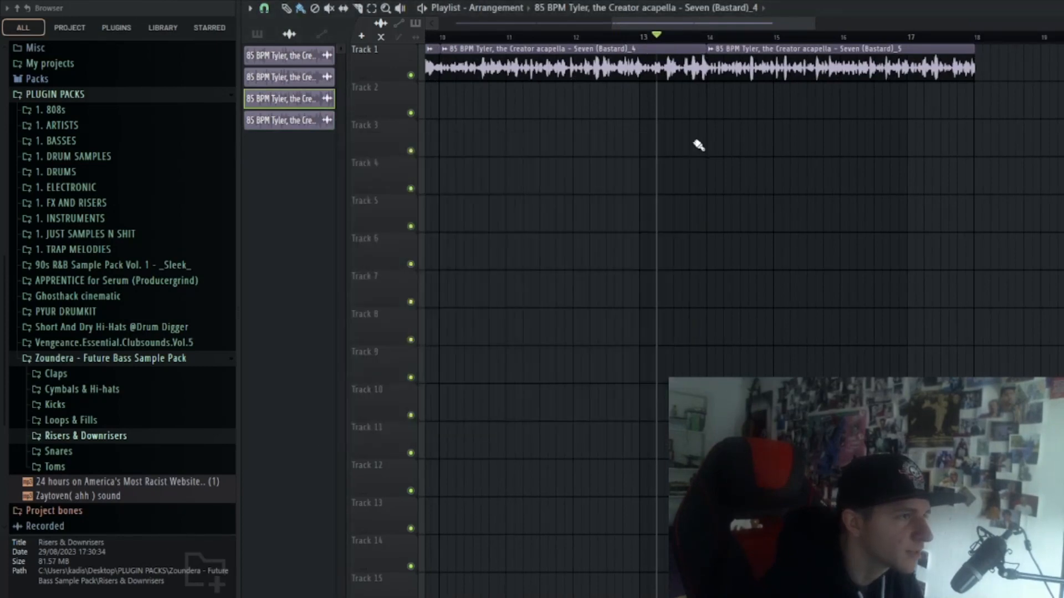
scroll(727, 143, "down", 3)
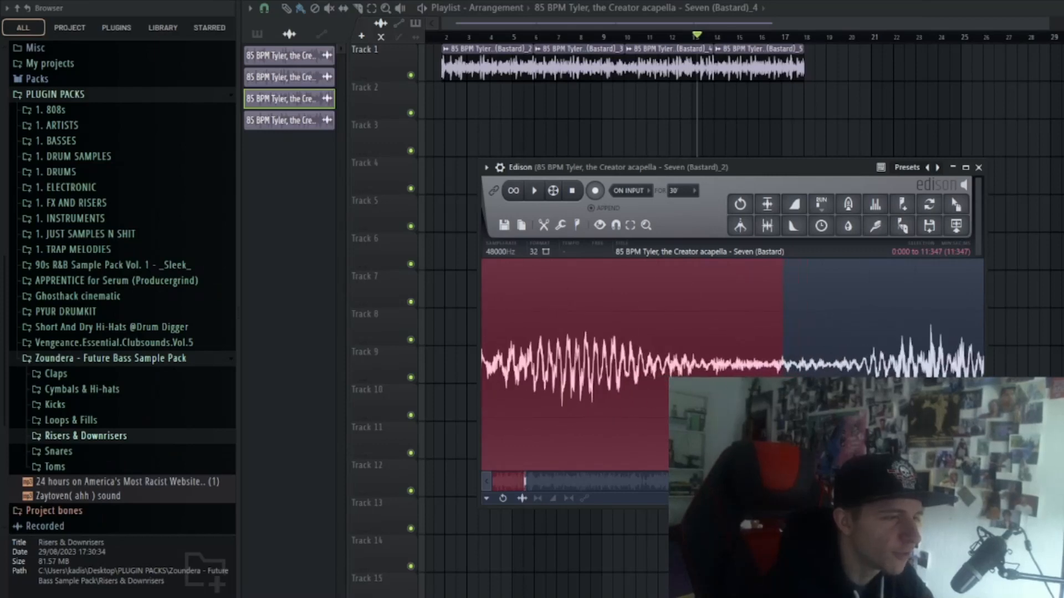
- Delete the section from 0:000 to 11:347 of the acapella in Edison and play the remaining audio
scroll(792, 421, "down", 10)
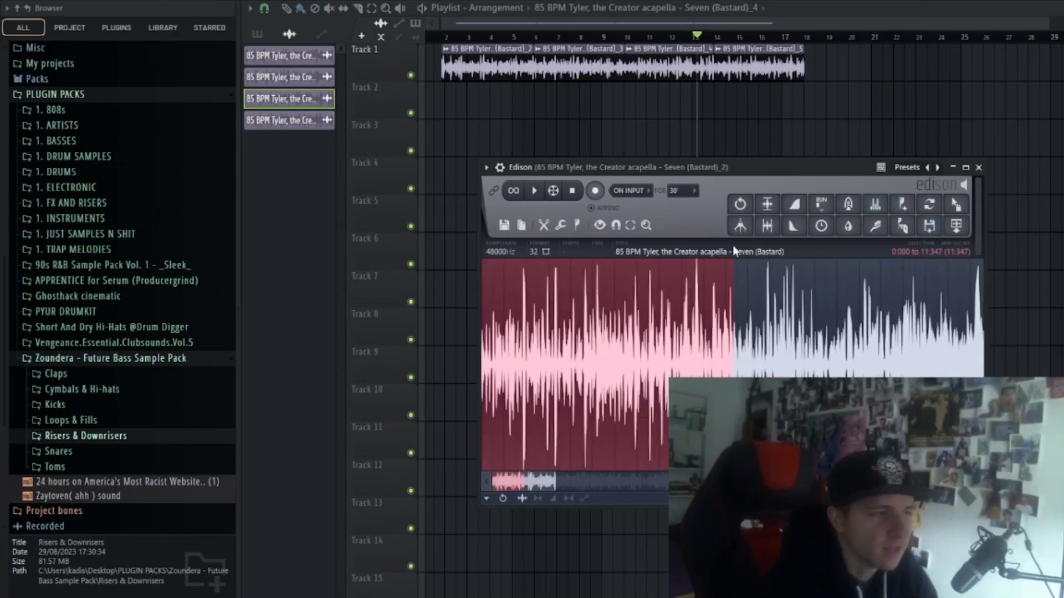
key("space")
key("Delete")
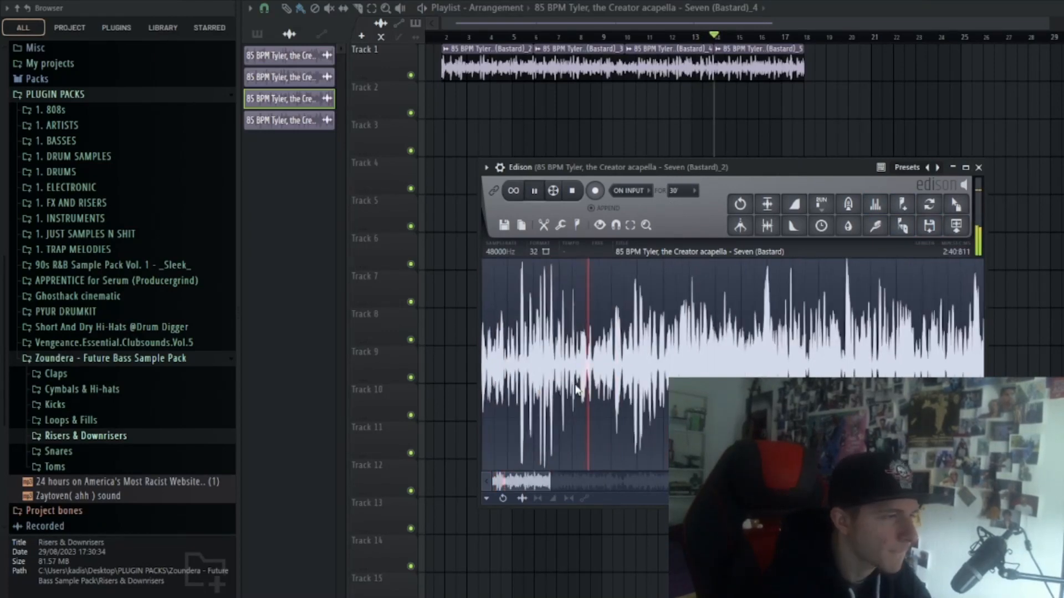
left_click(724, 333)
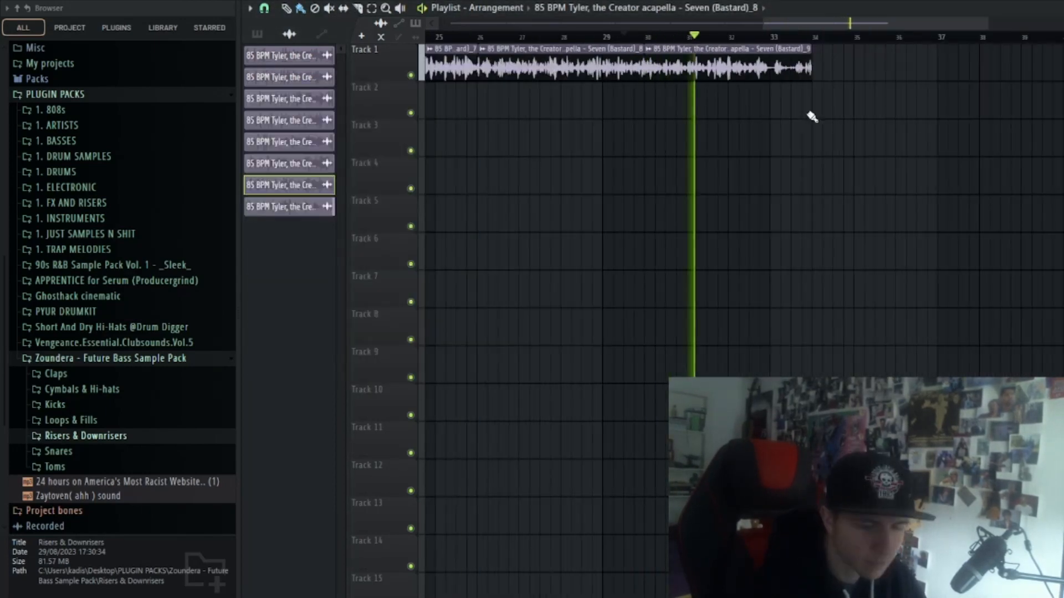
- Delete the section from 0:000 to 11:298 of the acapella in Edison and view the rest of the waveform
scroll(663, 139, "down", 5)
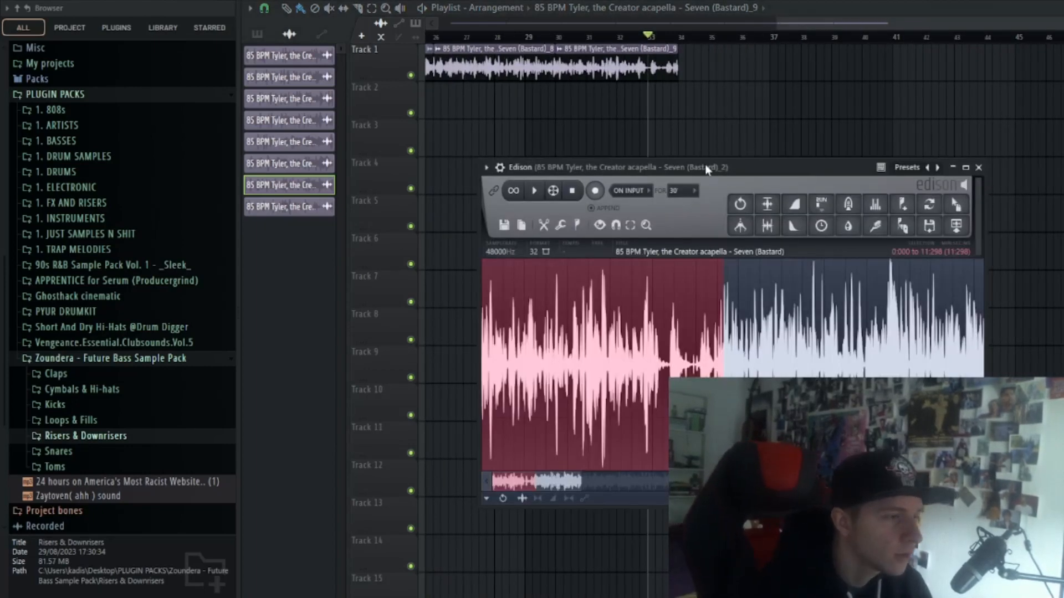
key("Delete")
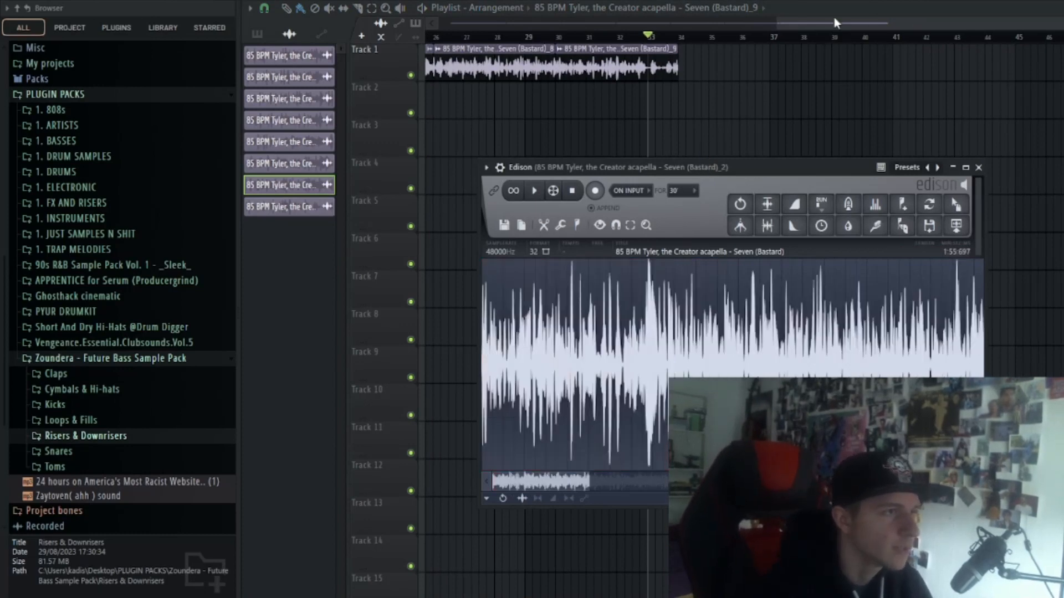
scroll(690, 376, "down", 4)
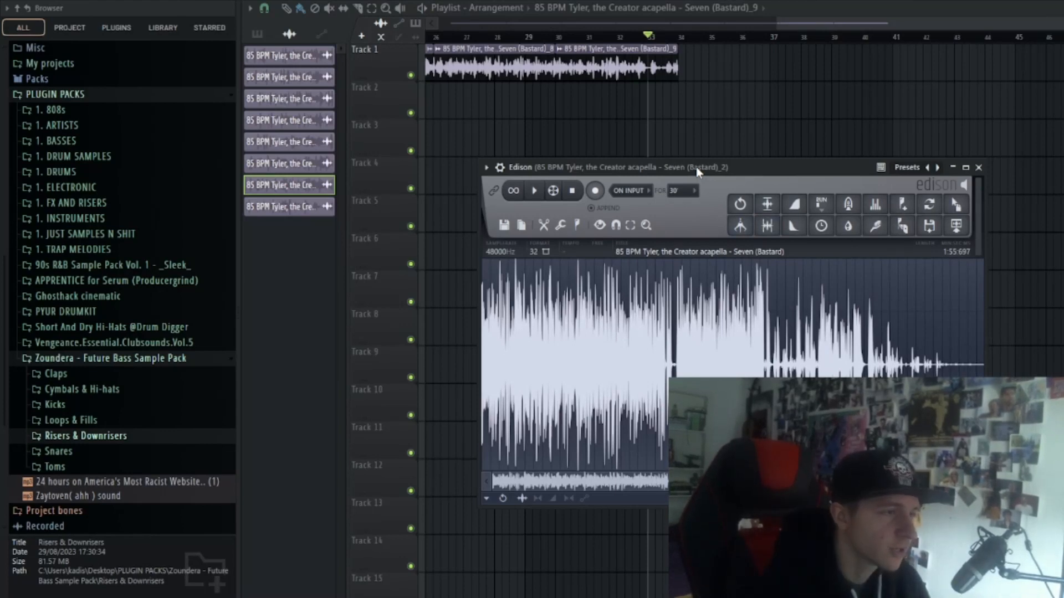
- Examine the row of acapella clips on Track 1 in the playlist, up to the last clip's end near bar 34
left_click(817, 24)
scroll(680, 249, "down", 4)
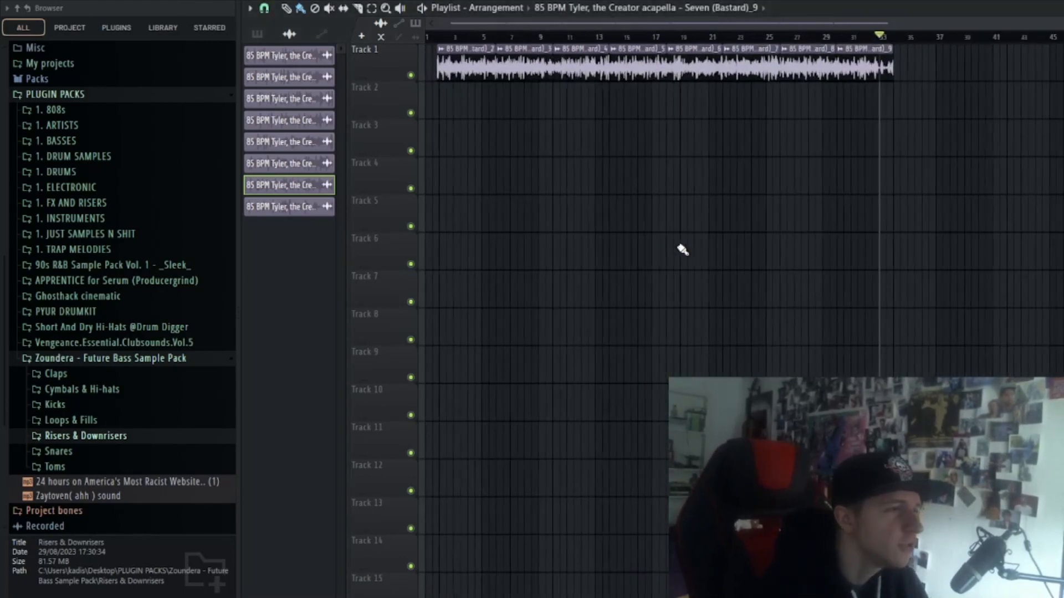
scroll(925, 184, "up", 4)
left_click_drag(834, 25, 863, 25)
scroll(814, 130, "down", 3)
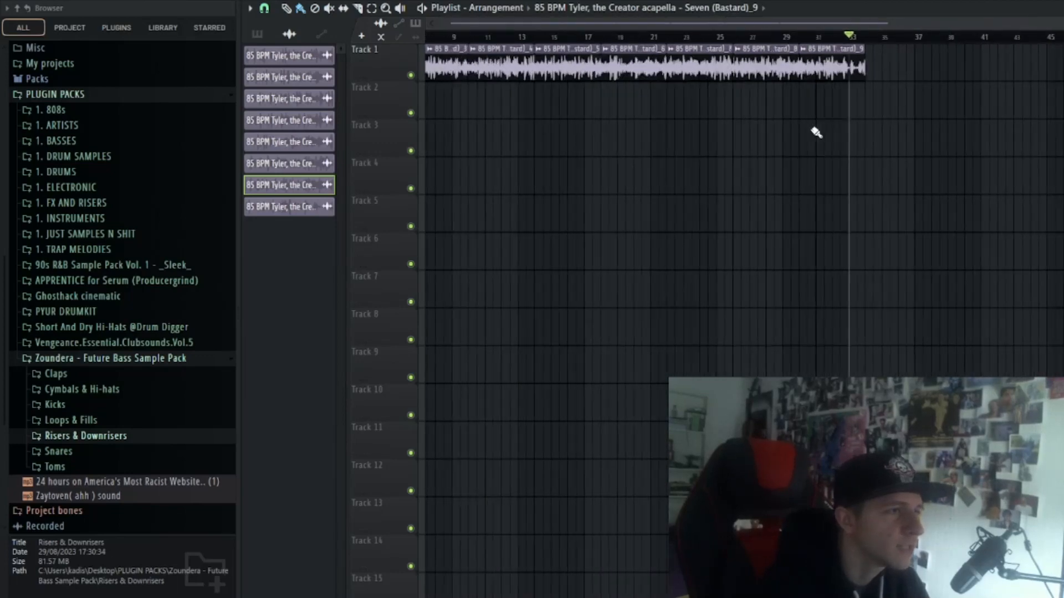
scroll(816, 132, "up", 2)
scroll(853, 133, "down", 2)
scroll(981, 117, "up", 3)
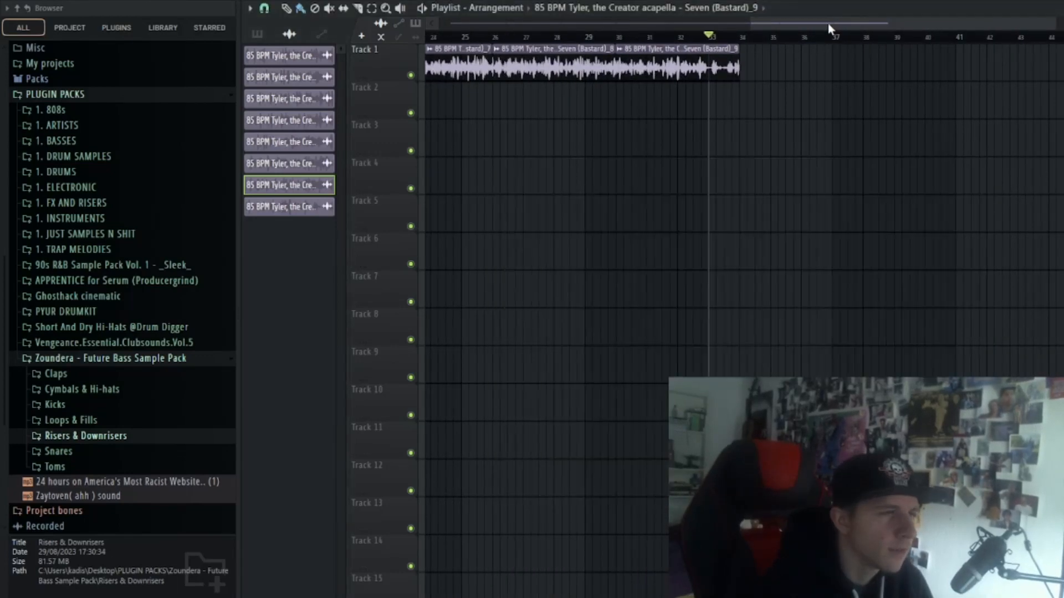
scroll(860, 147, "down", 2)
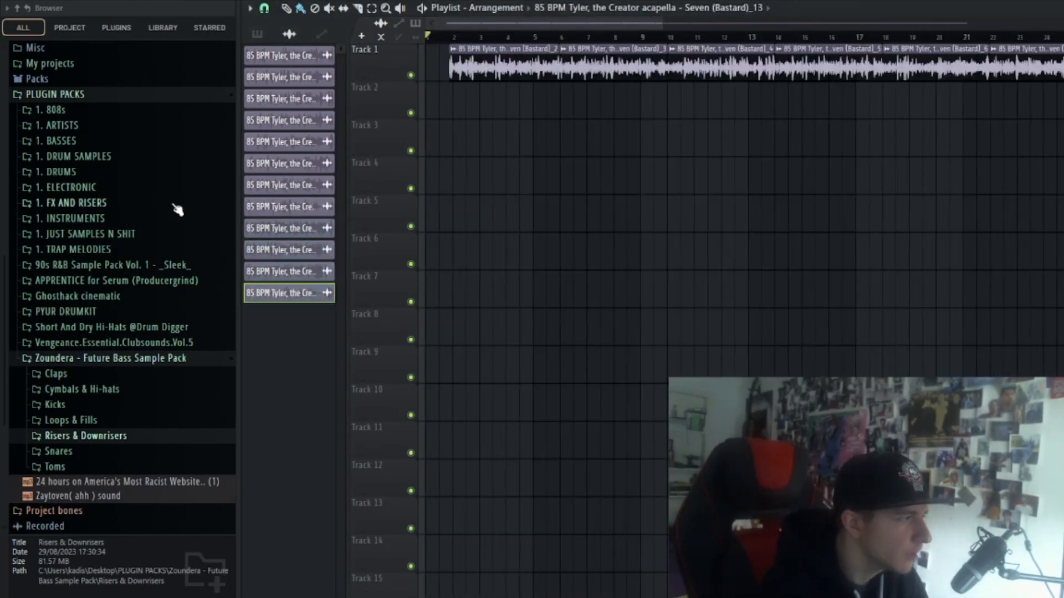
- Collapse the Zoundera - Future Bass Sample Pack folder and check the row of acapella clips on Track 1
left_click(138, 358)
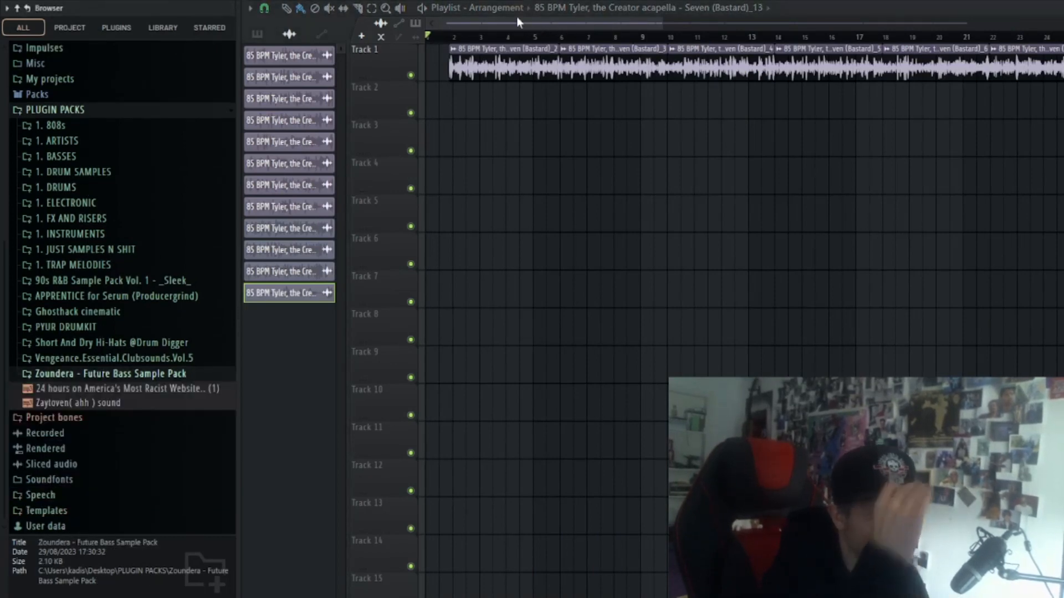
scroll(642, 116, "down", 1)
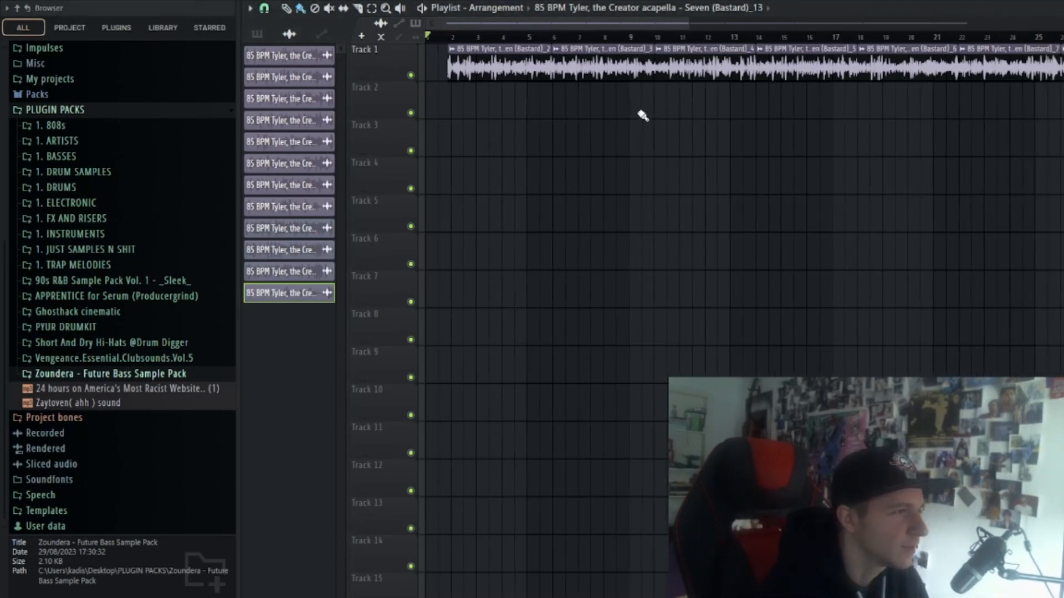
scroll(642, 115, "down", 2)
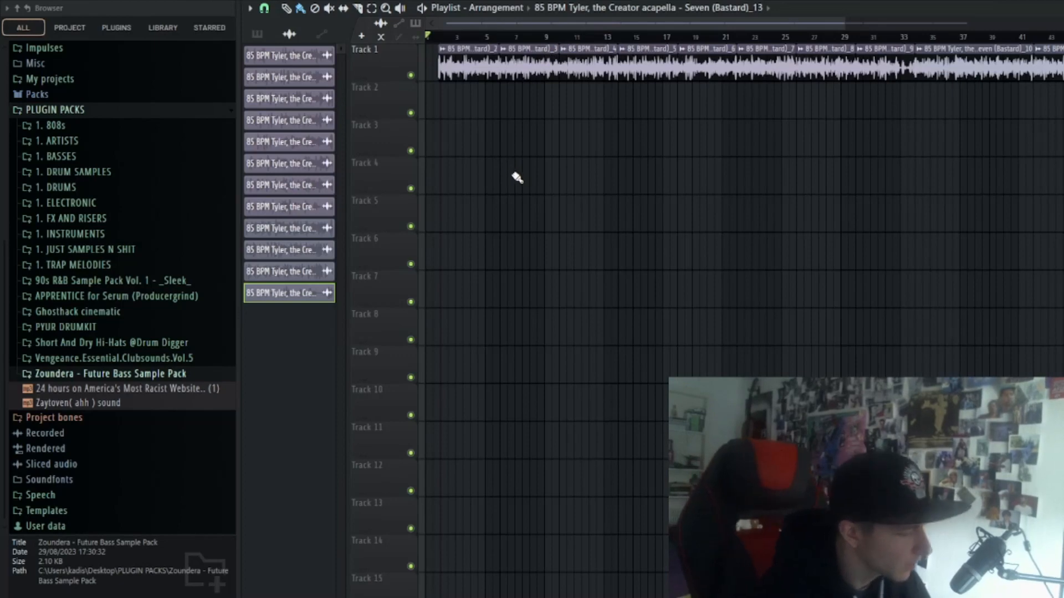
scroll(528, 153, "up", 2)
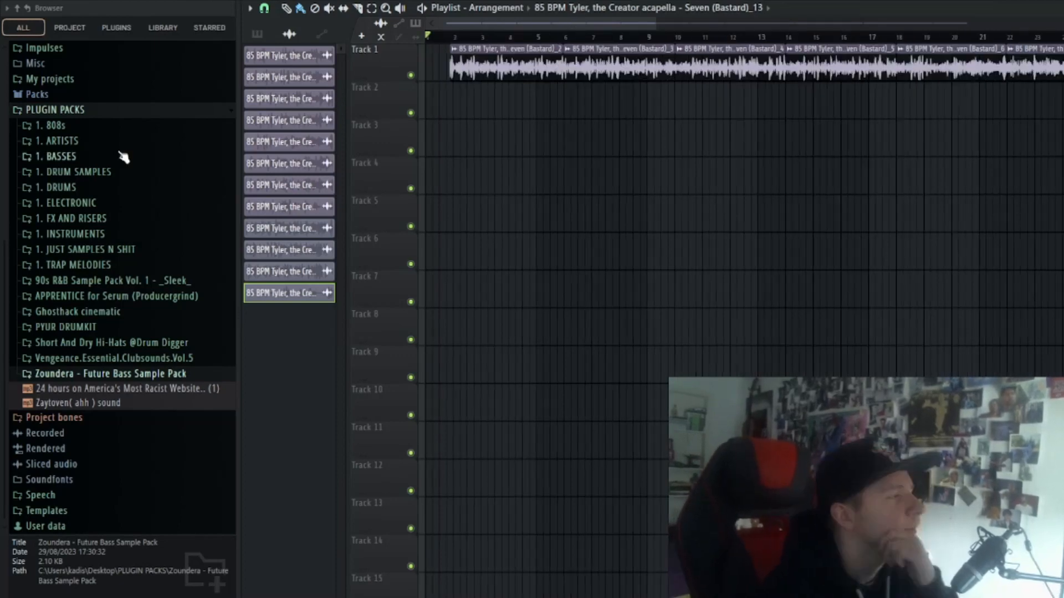
- Expand the tyler the creator ALL pack inside 1. ARTISTS and check its Drum Kits folder
left_click(112, 143)
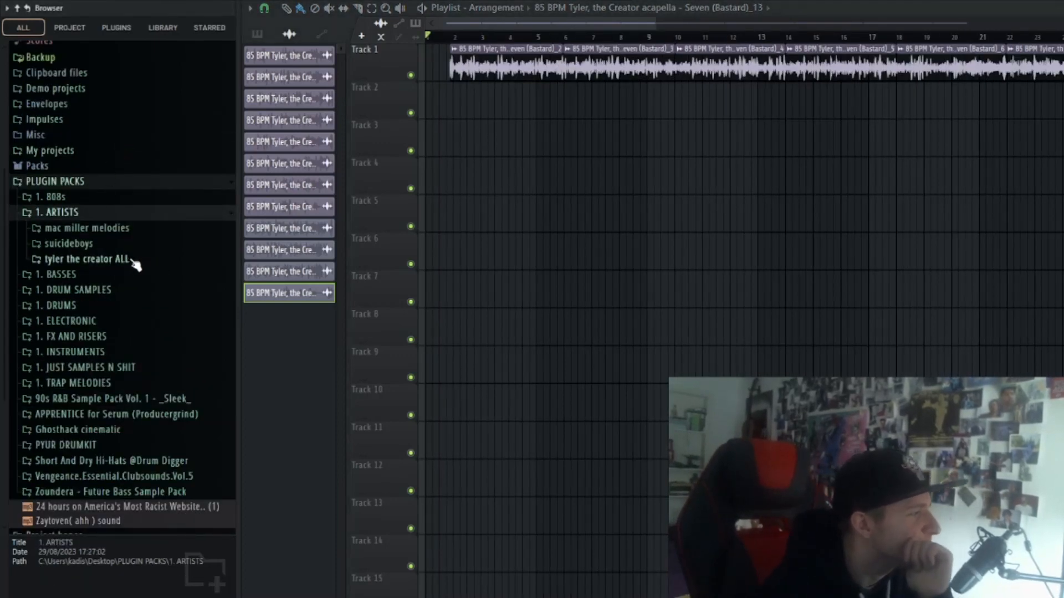
scroll(136, 222, "down", 3)
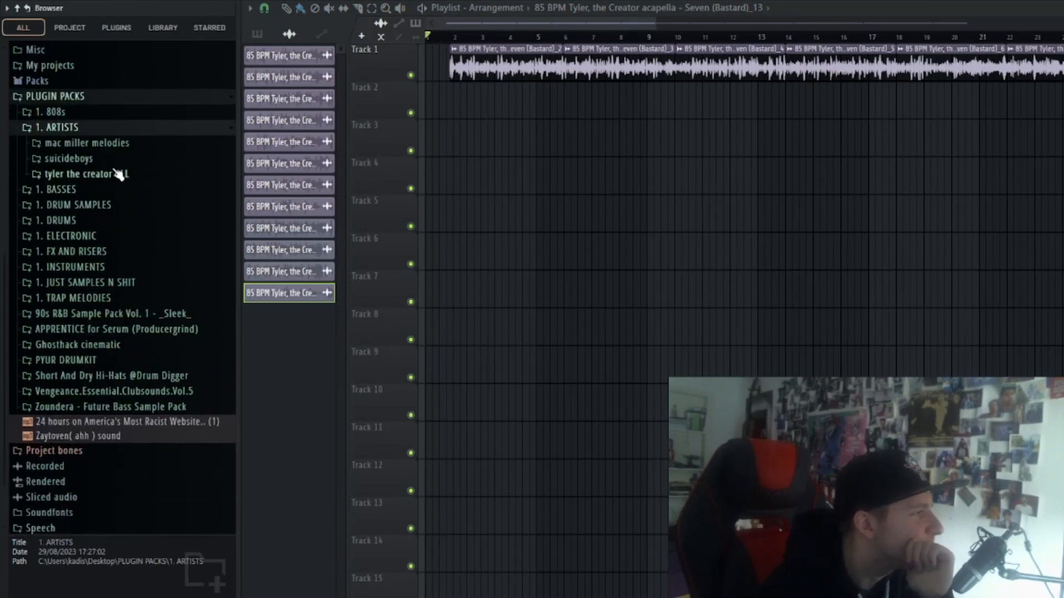
left_click(117, 174)
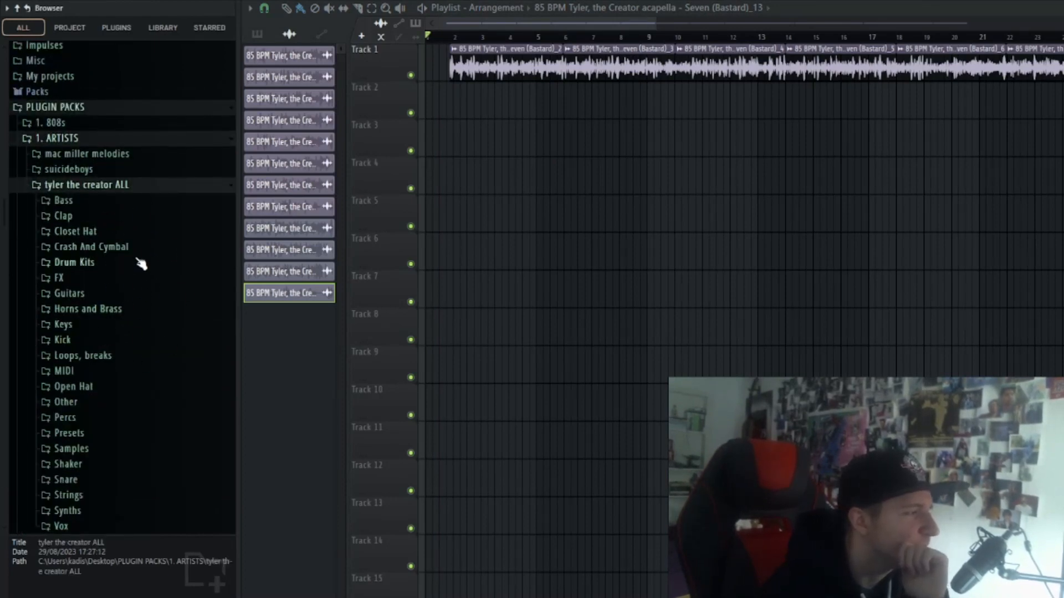
scroll(144, 299, "down", 3)
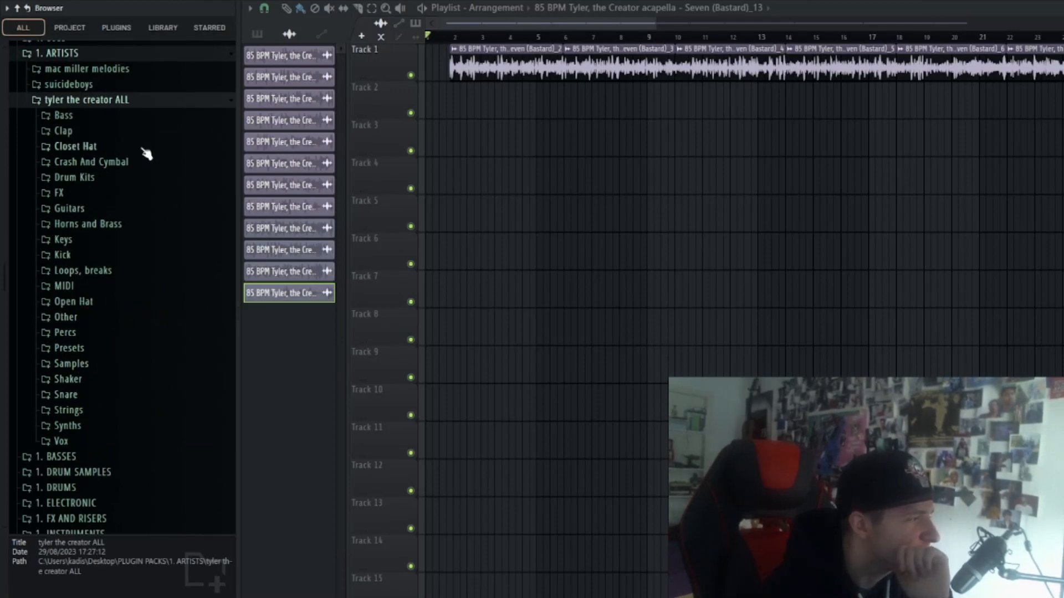
left_click(140, 177)
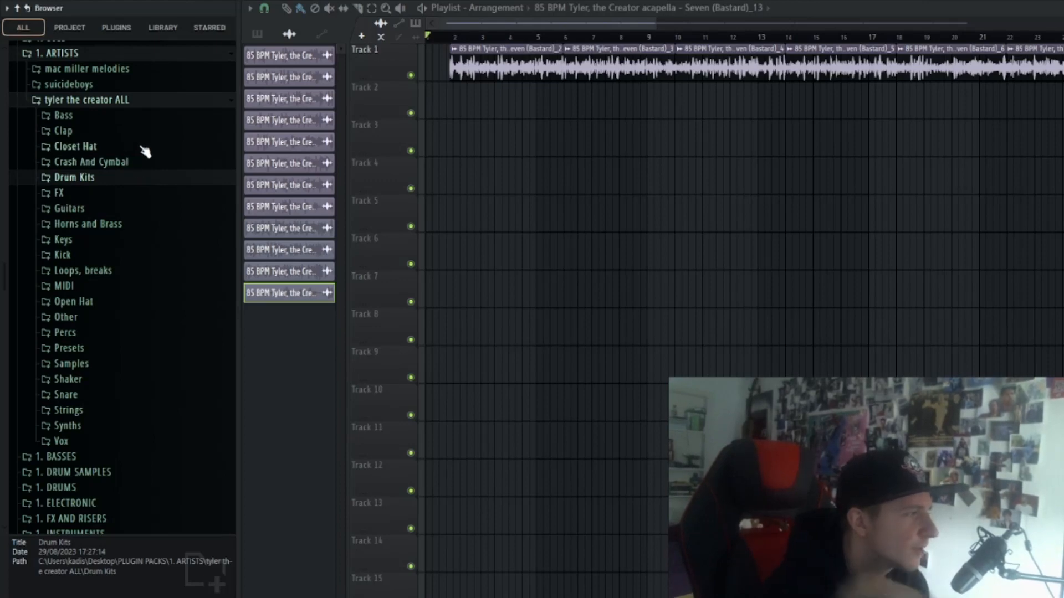
- Look over the instrument and drum subfolders of the tyler the creator ALL pack, then collapse the pack
left_click(83, 270)
left_click(104, 48)
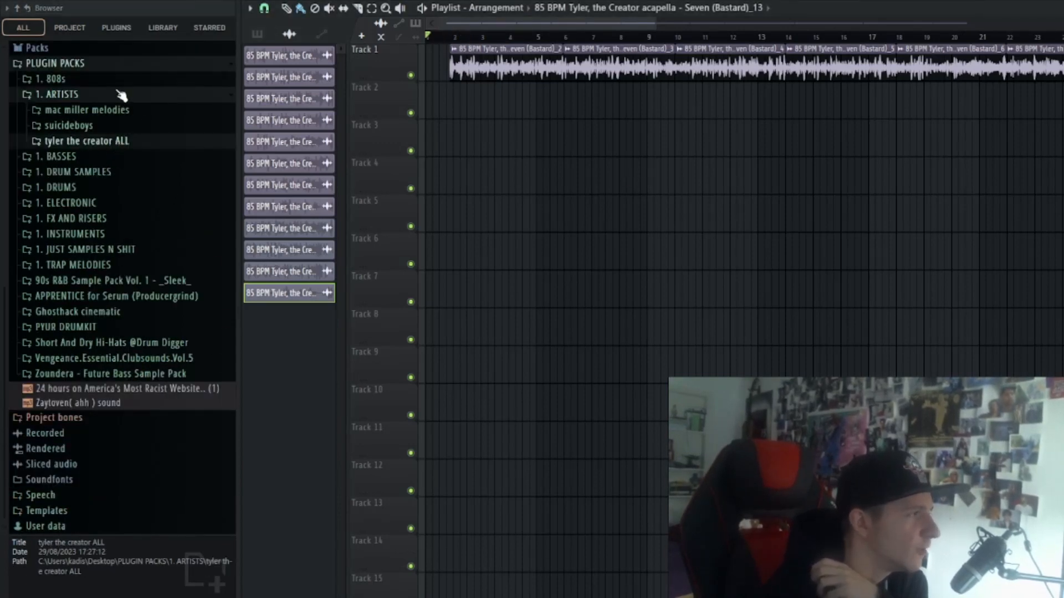
left_click(127, 141)
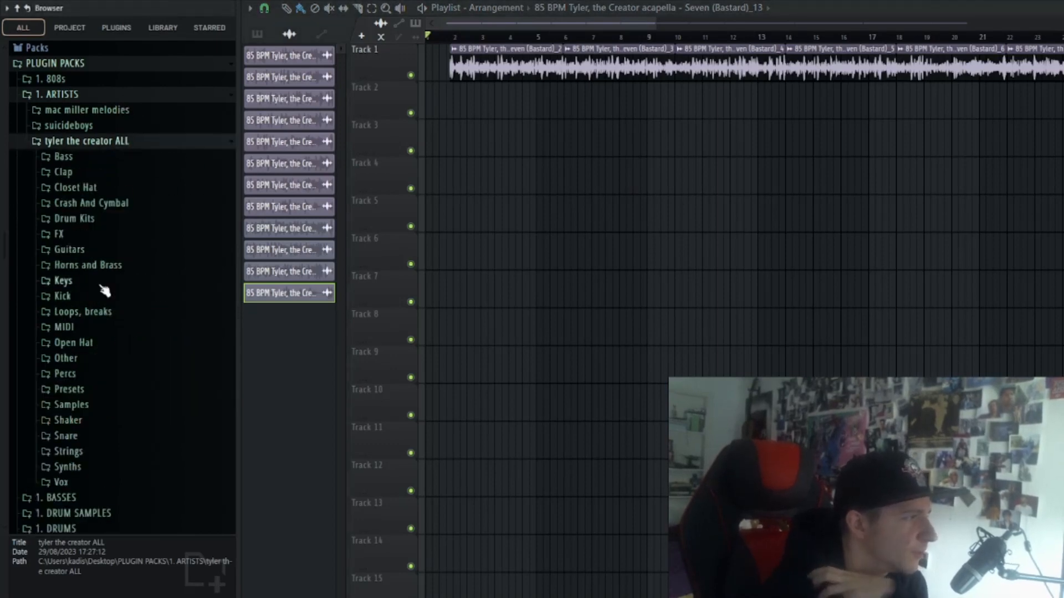
scroll(130, 368, "down", 2)
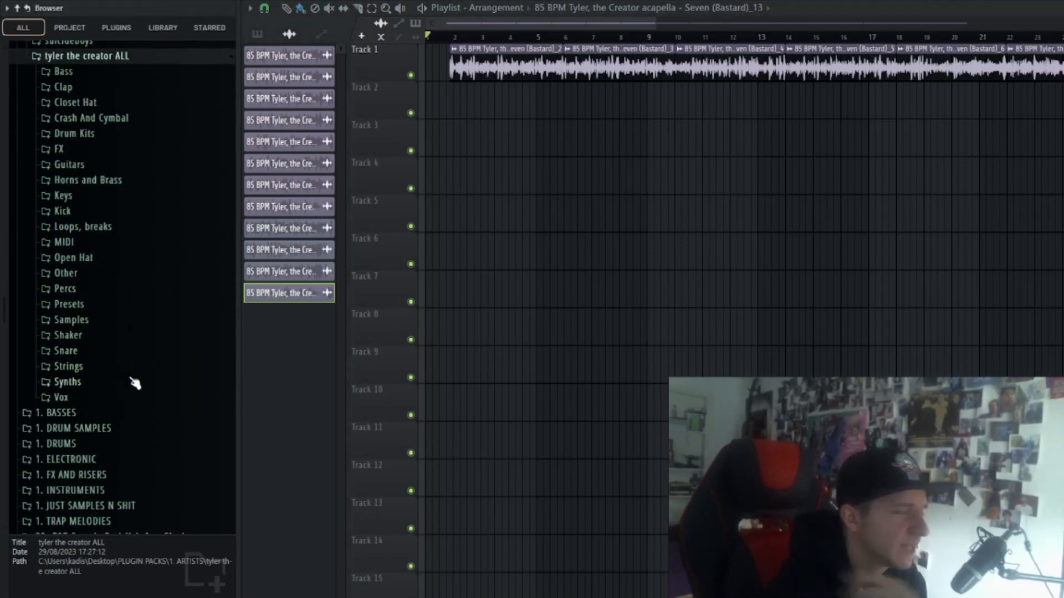
scroll(127, 371, "up", 2)
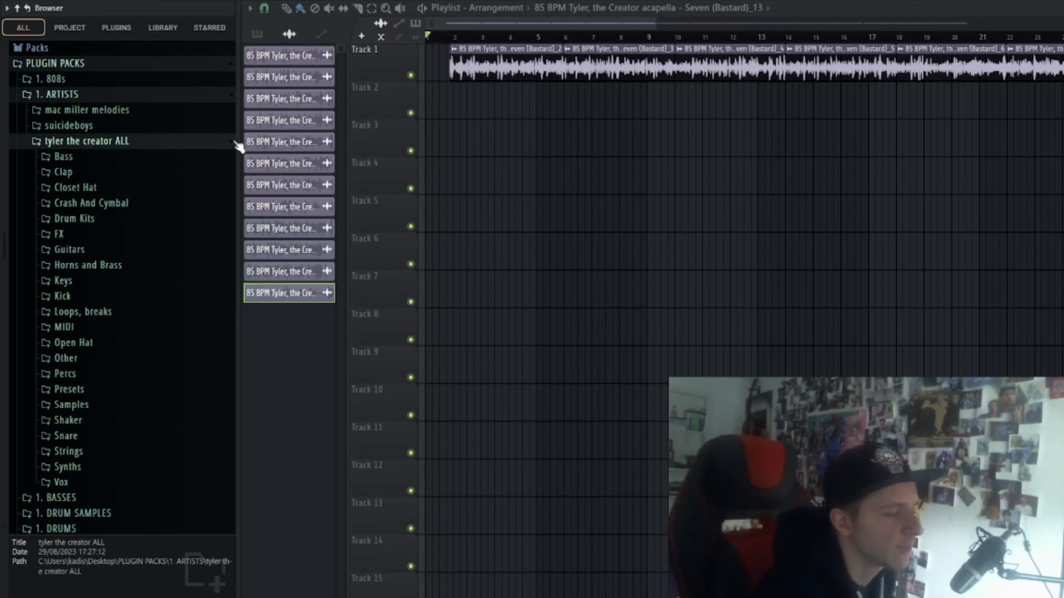
left_click(210, 145)
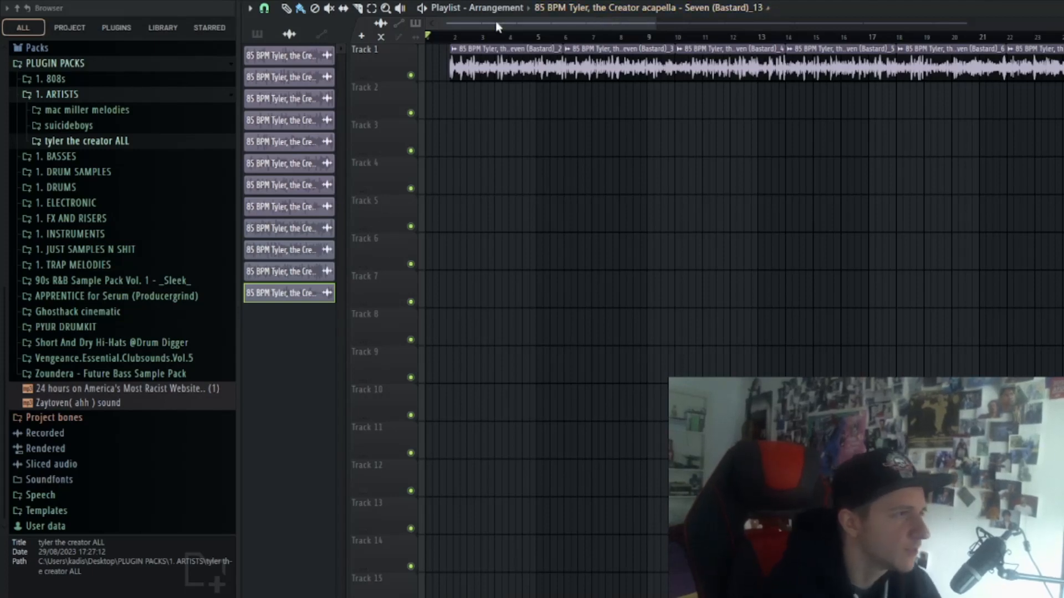
- Show the channel rack and move it higher over the playlist, closing the Celestial 3 instrument window and the rack
key("F6")
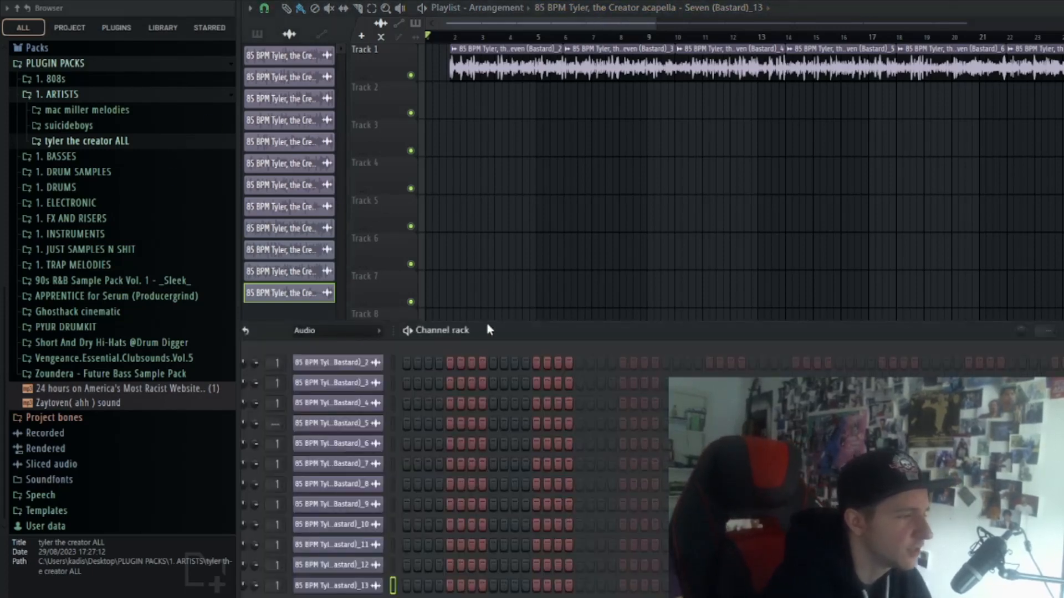
left_click_drag(489, 330, 503, 199)
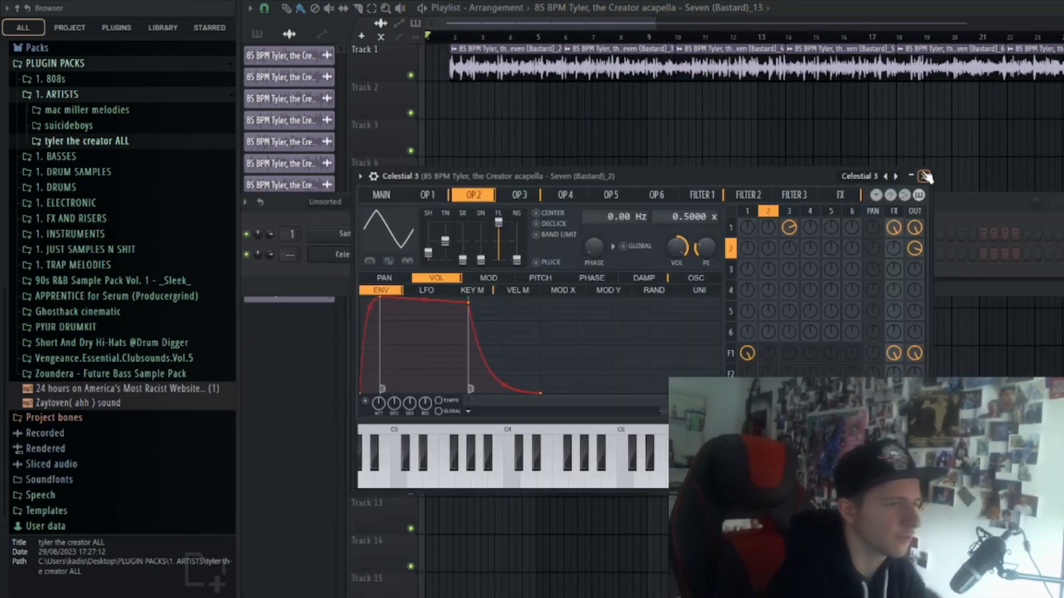
key("Escape")
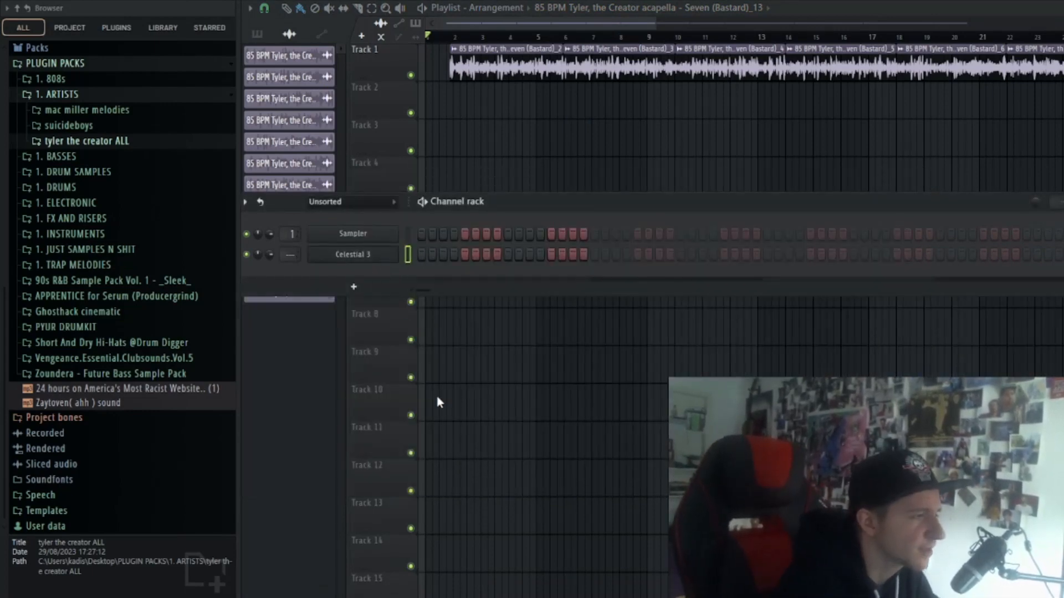
key("F6")
scroll(493, 45, "up", 3)
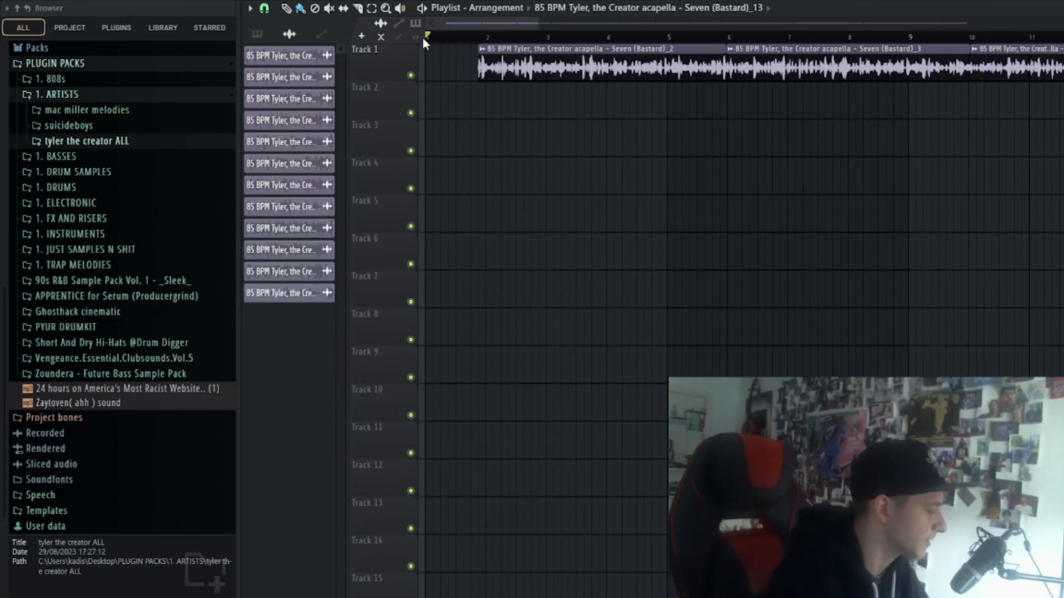
scroll(424, 43, "up", 2)
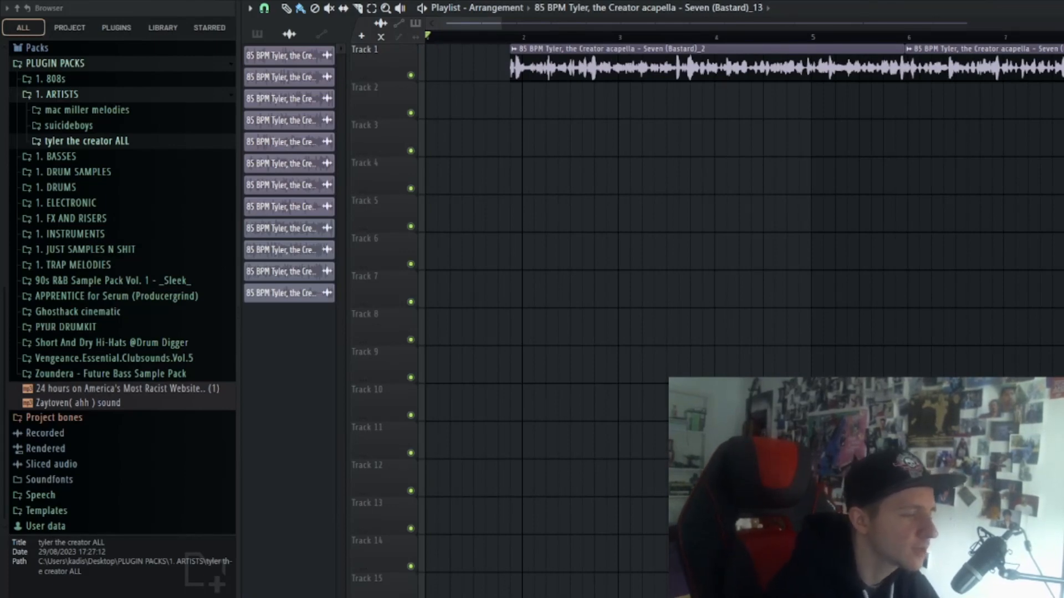
scroll(493, 154, "up", 3)
scroll(491, 138, "down", 8)
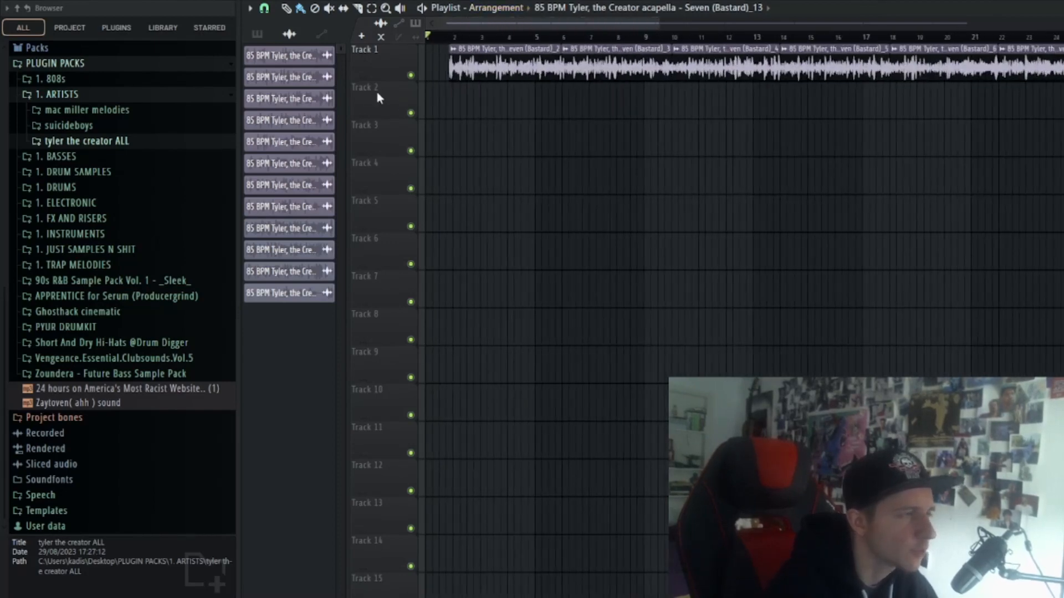
scroll(460, 25, "up", 3)
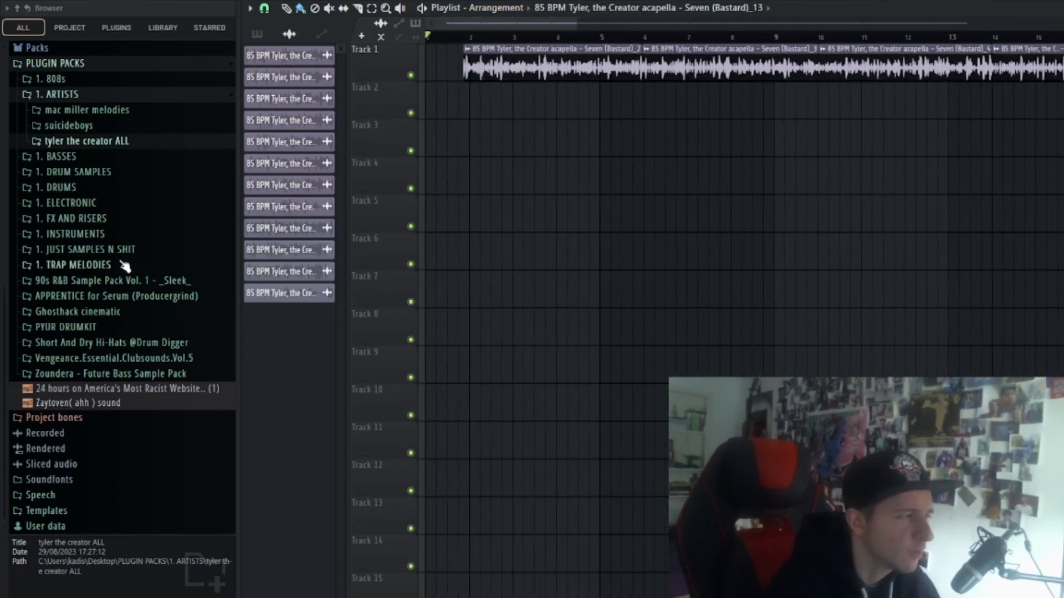
scroll(111, 265, "up", 4)
scroll(489, 34, "down", 3)
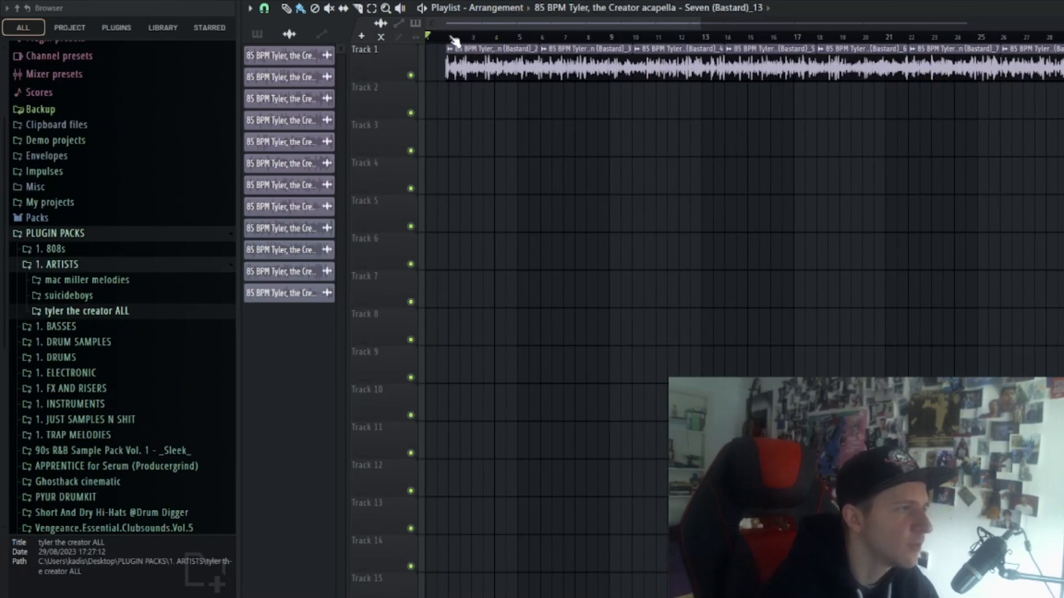
scroll(592, 42, "up", 2)
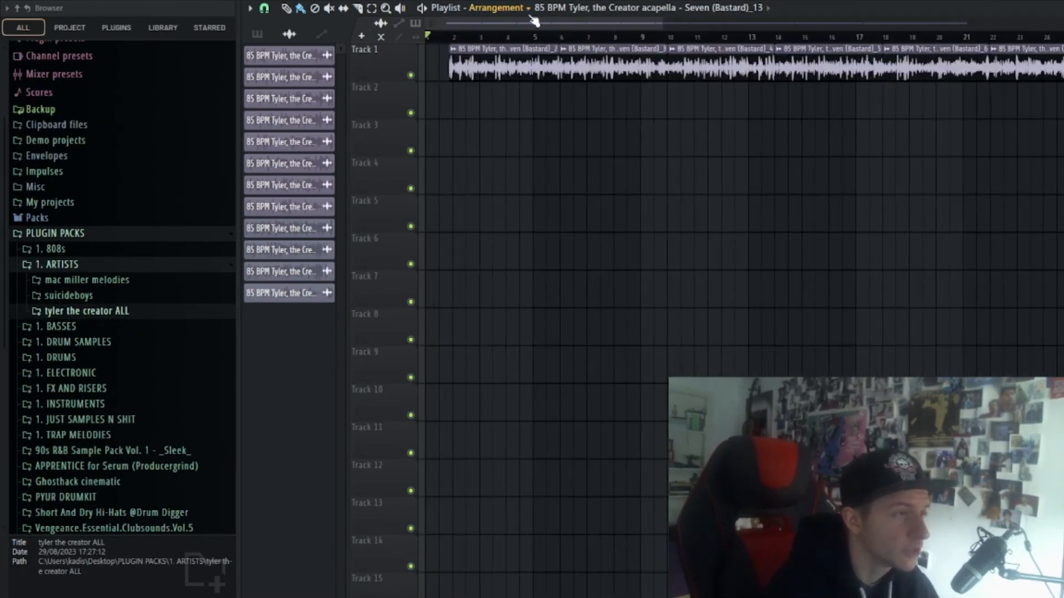
scroll(533, 21, "up", 3)
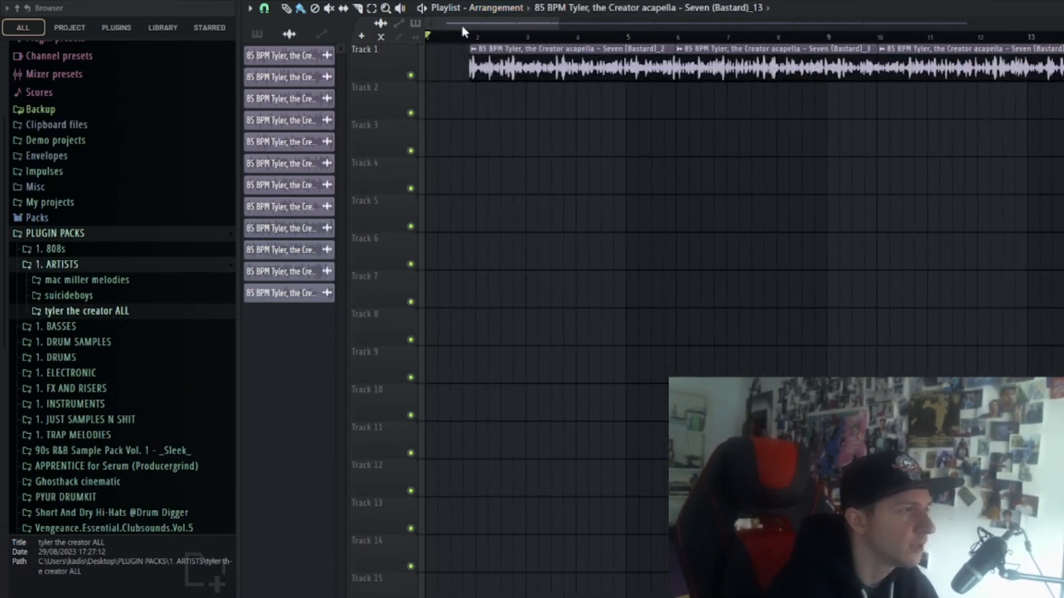
- Check the channels in the channel rack's Audio and Unsorted groups, then hide the rack
key("F6")
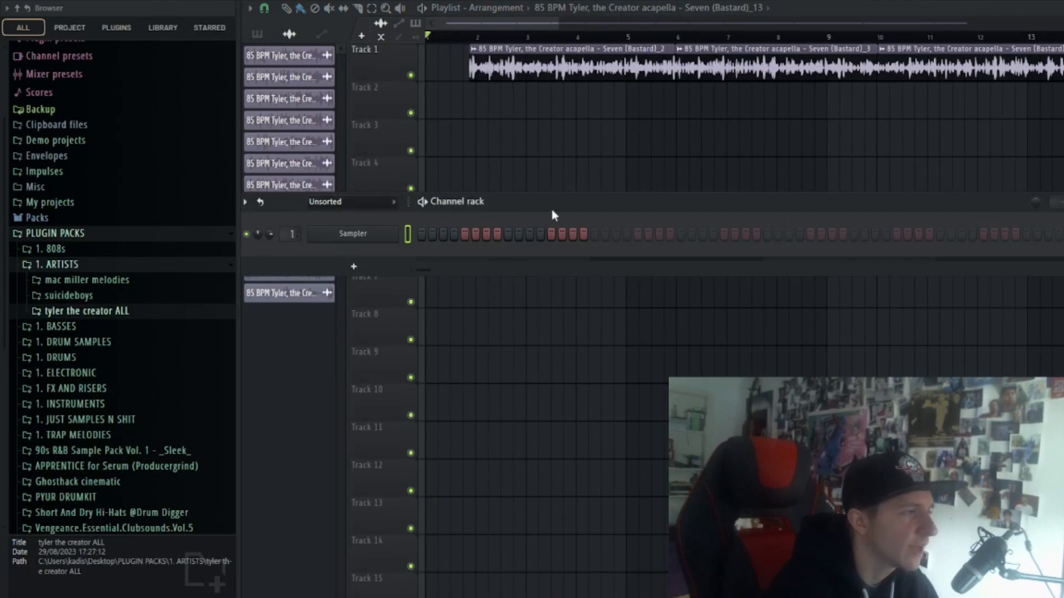
left_click(511, 14)
scroll(490, 24, "up", 2)
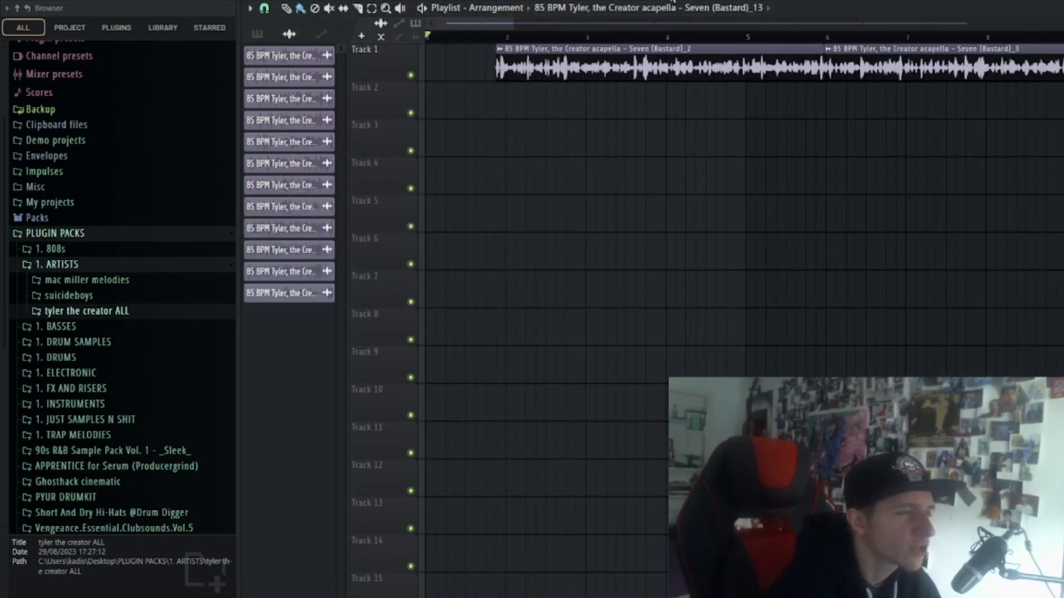
key("F6")
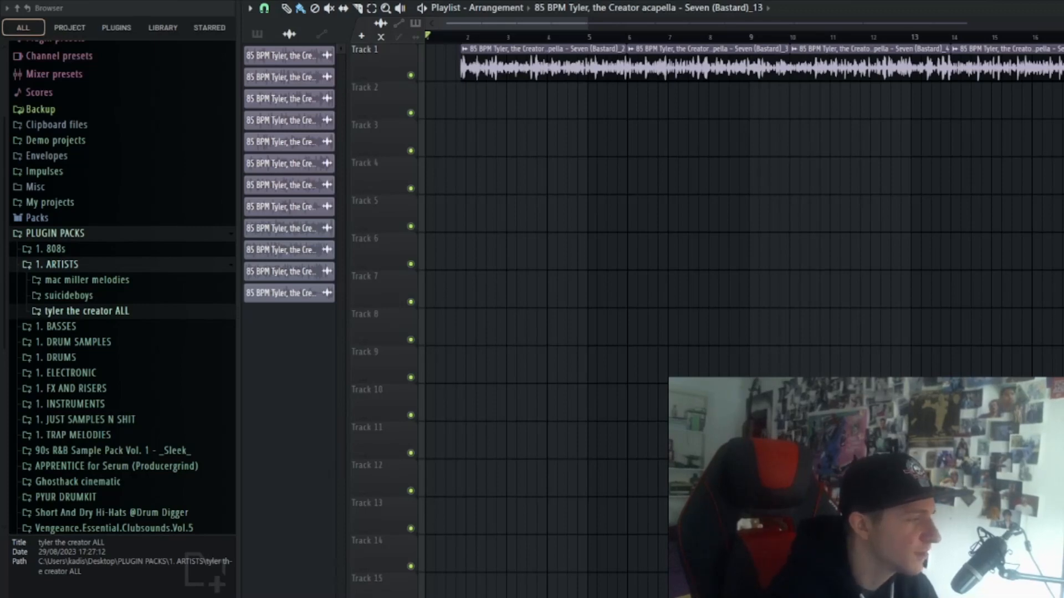
scroll(473, 24, "up", 3)
key("F6")
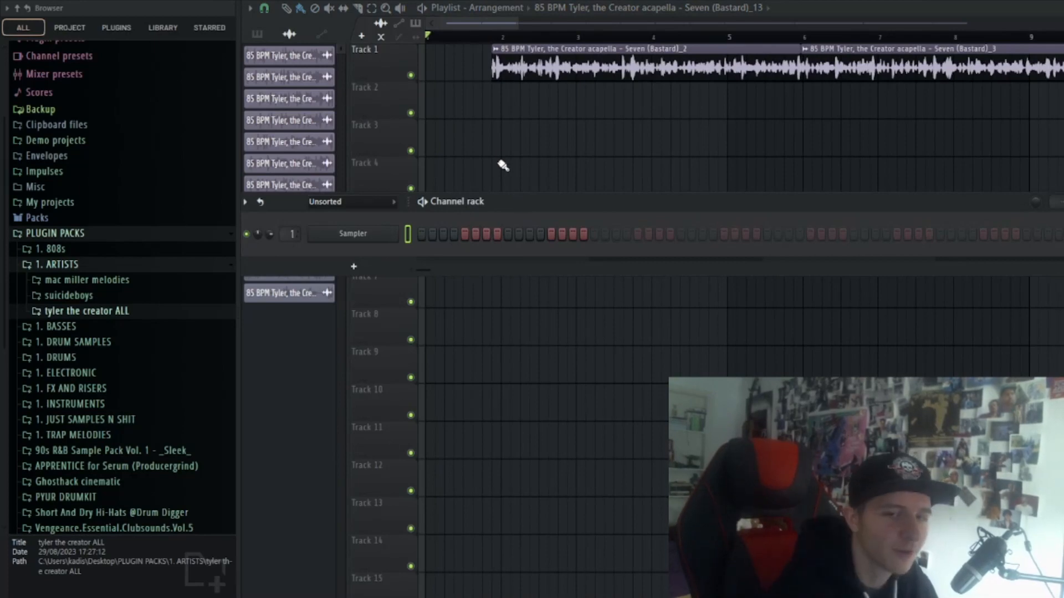
scroll(358, 206, "up", 1)
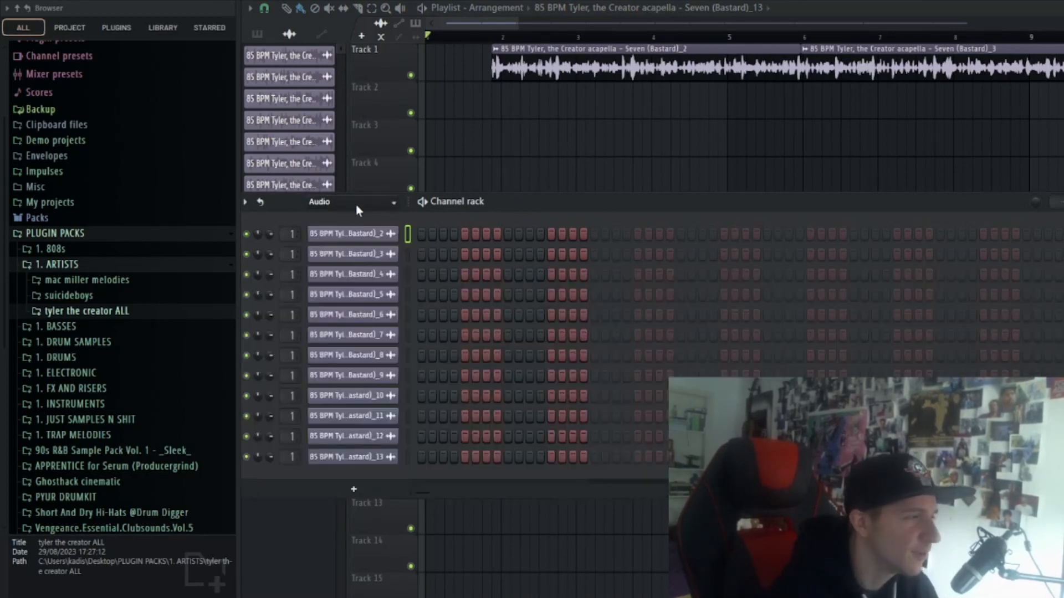
scroll(357, 204, "down", 1)
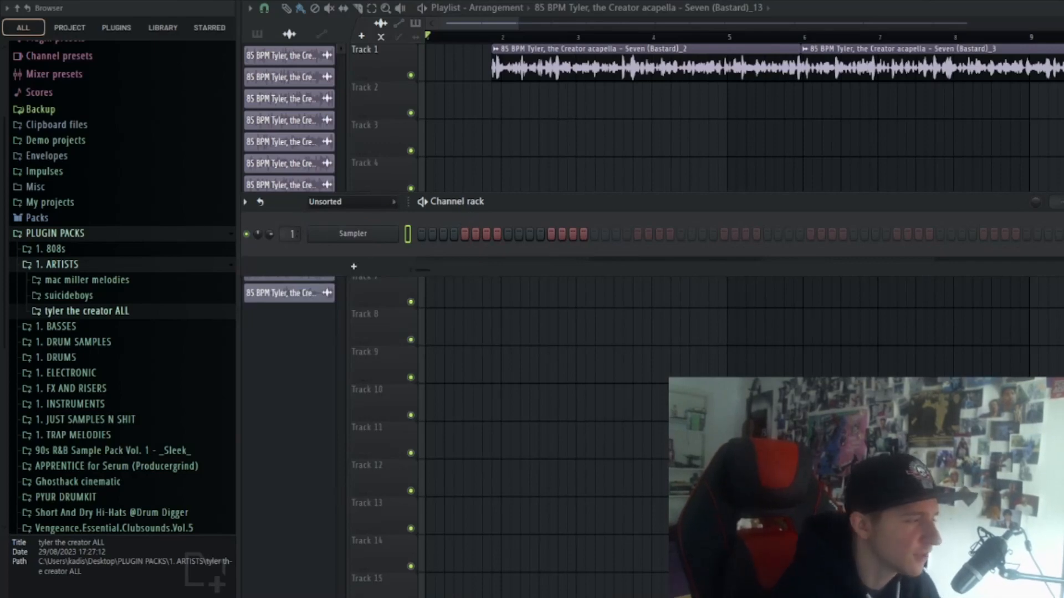
left_click(565, 8)
- Open the Synths folder of the tyler the creator ALL pack
scroll(565, 8, "down", 4)
left_click(82, 312)
scroll(83, 311, "down", 5)
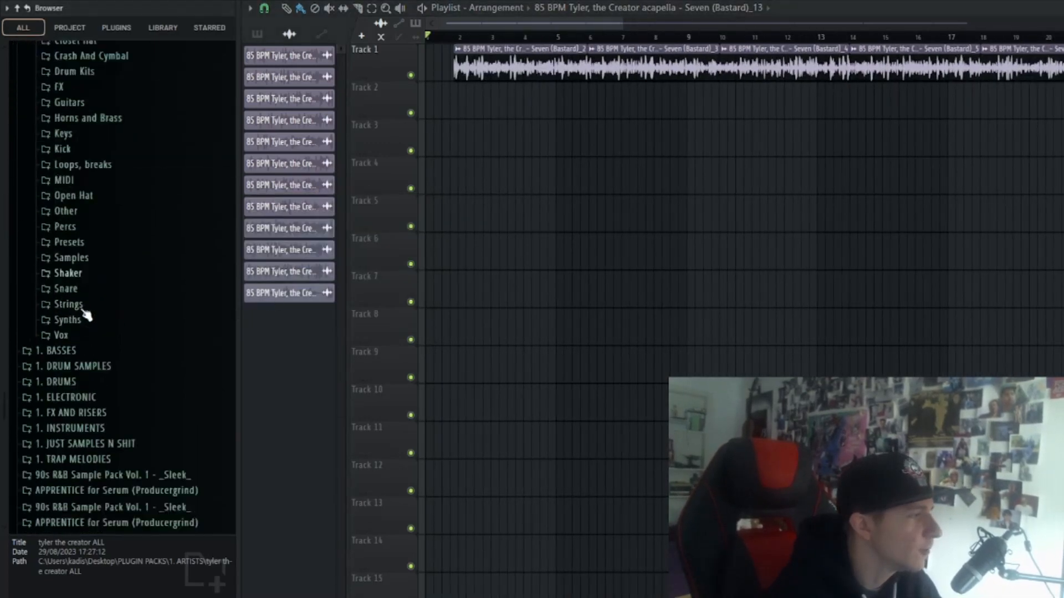
scroll(86, 316, "down", 3)
scroll(88, 177, "up", 2)
left_click(73, 256)
- Look through the leads, pads and other synth samples in the Synths folder for a suitable sound
scroll(160, 237, "down", 1)
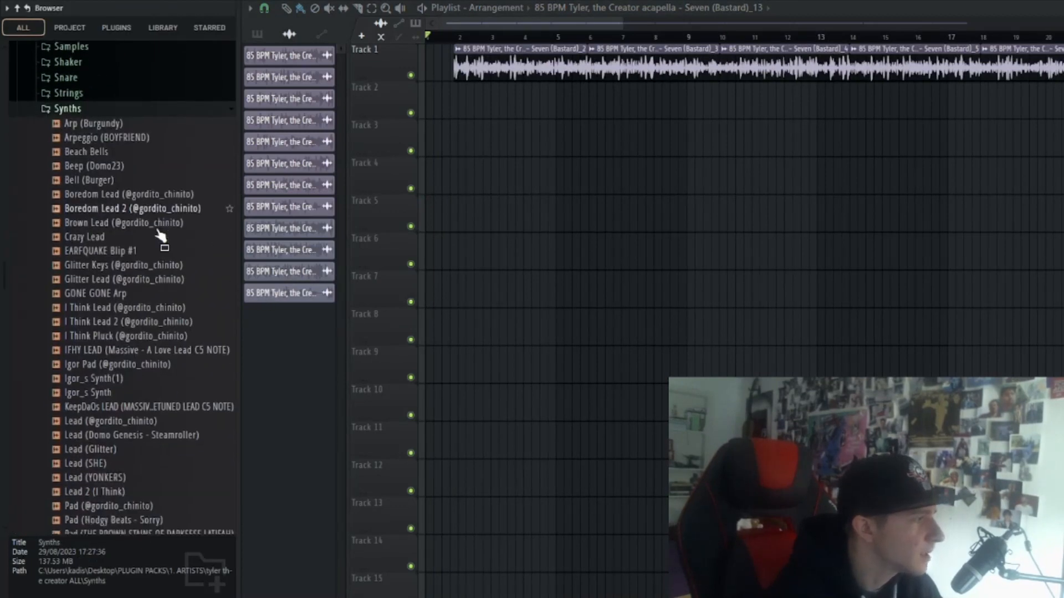
scroll(161, 238, "down", 3)
scroll(166, 243, "down", 2)
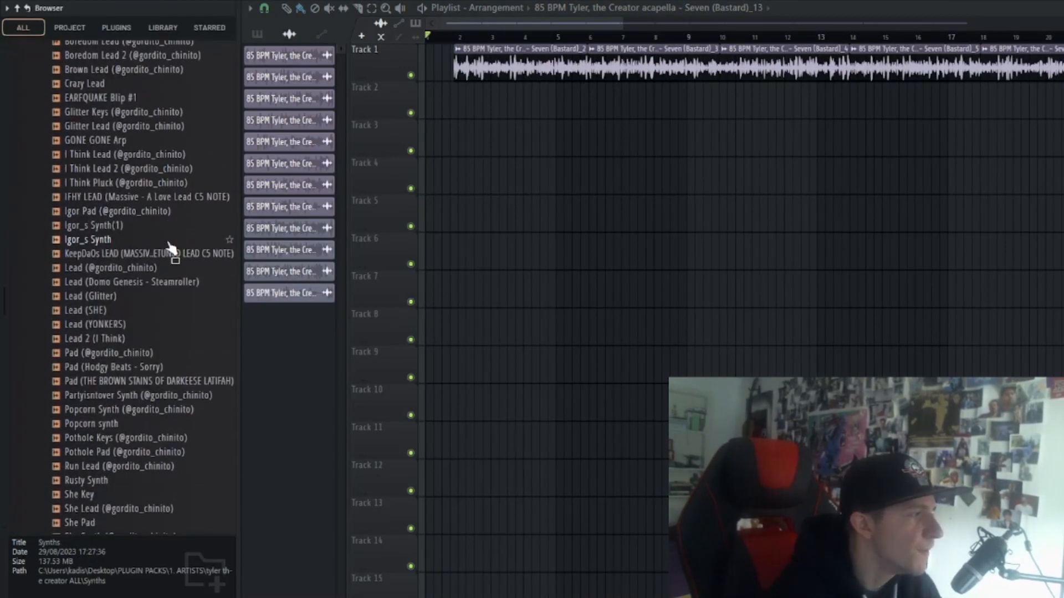
scroll(183, 254, "down", 2)
scroll(200, 255, "down", 2)
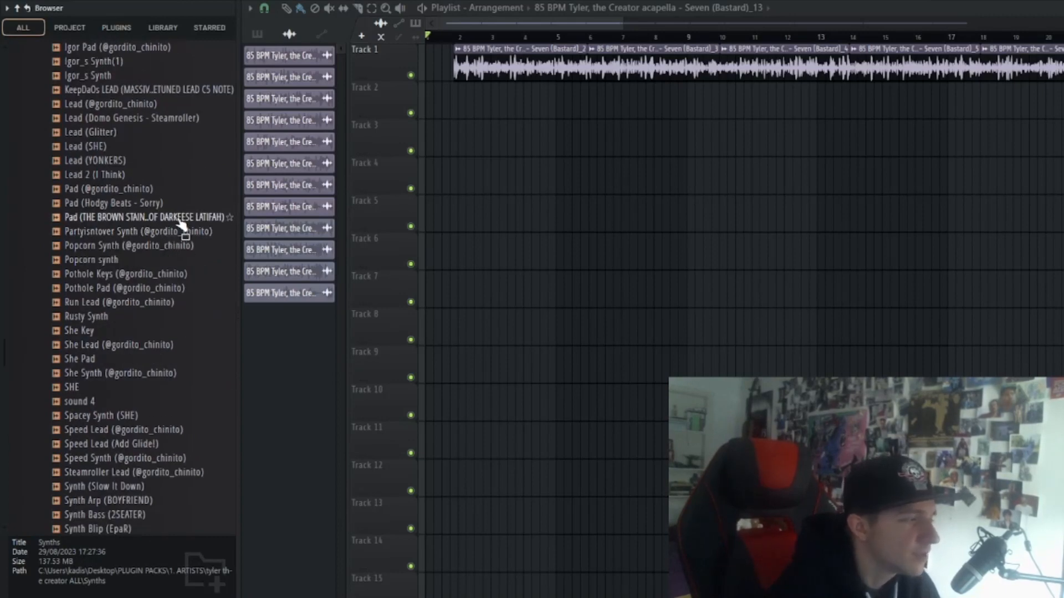
scroll(178, 367, "down", 3)
scroll(185, 364, "up", 3)
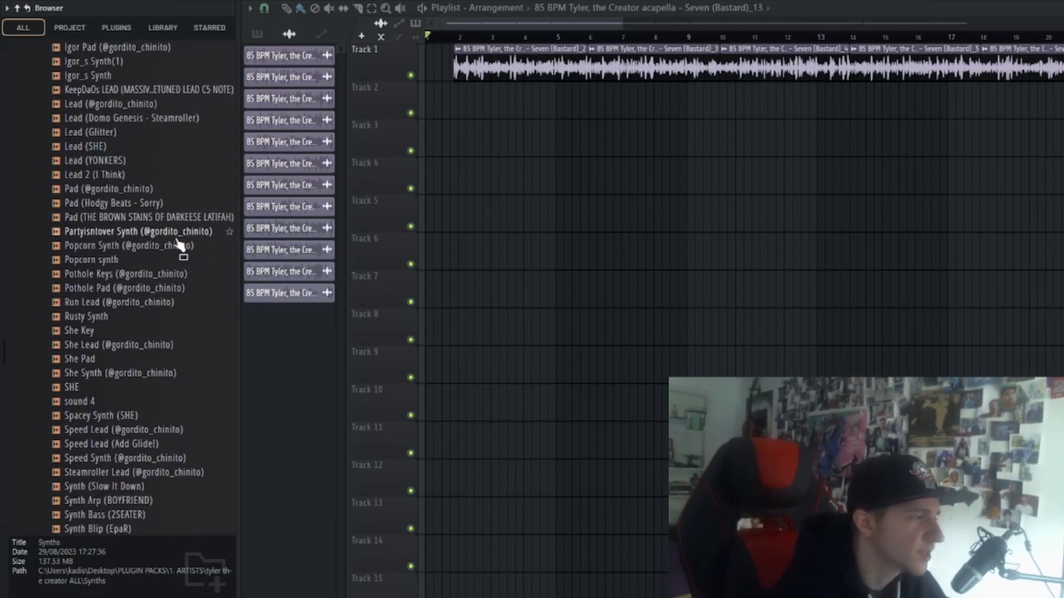
- Audition more synth, pad and lead samples down the Synths folder and collapse the folder
left_click(176, 234)
left_click(130, 273)
scroll(129, 273, "down", 4)
left_click(132, 287)
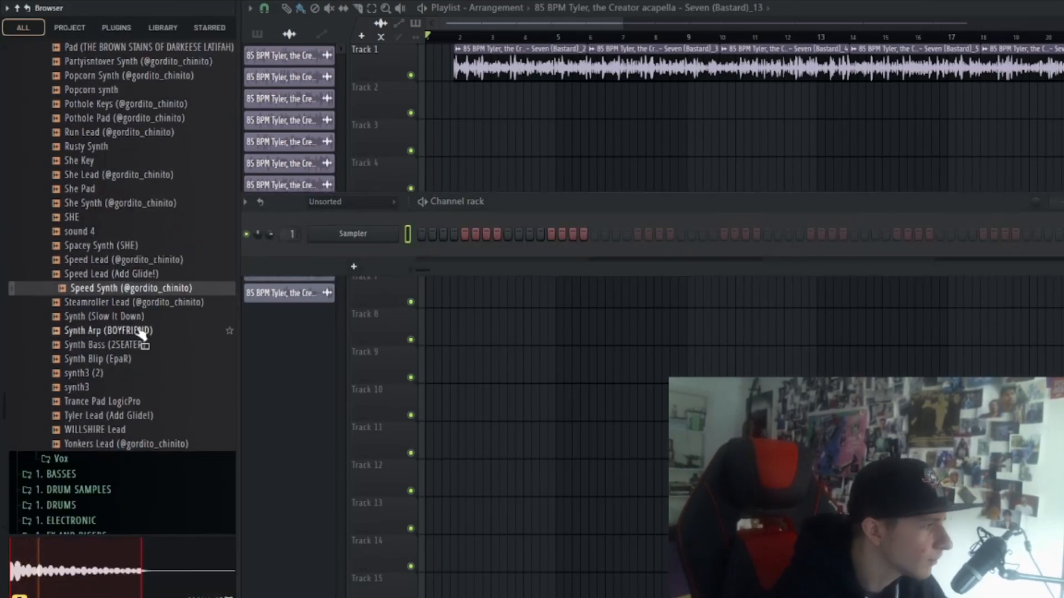
left_click(161, 415)
left_click(180, 430)
scroll(123, 425, "up", 14)
left_click(84, 304)
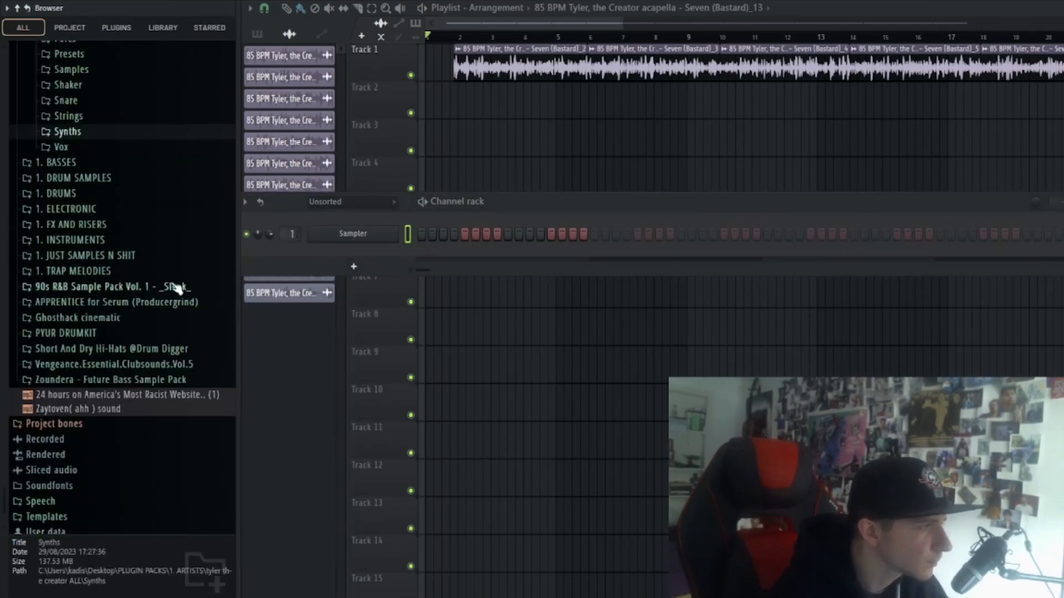
- Open the Horns and Brass folder and audition its samples, settling on LEMONHEAD HORN
scroll(177, 286, "up", 5)
left_click(121, 186)
left_click(146, 217)
left_click(125, 315)
left_click(111, 342)
left_click(76, 314)
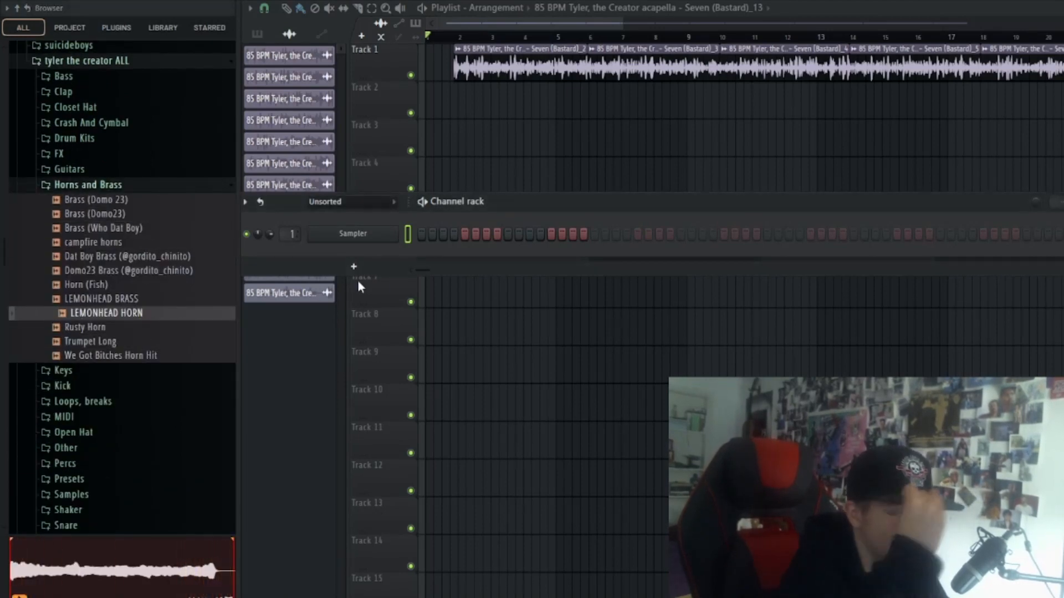
- Load the LEMONHEAD HORN sample into the channel rack in place of the Sampler channel and open its channel settings
left_click_drag(127, 313, 292, 229)
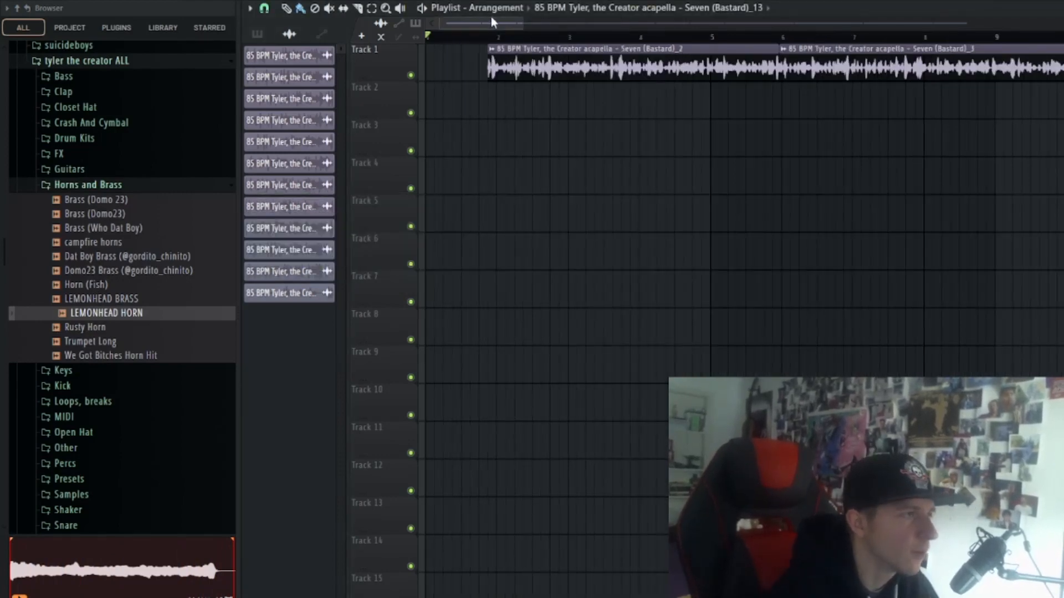
key("F6")
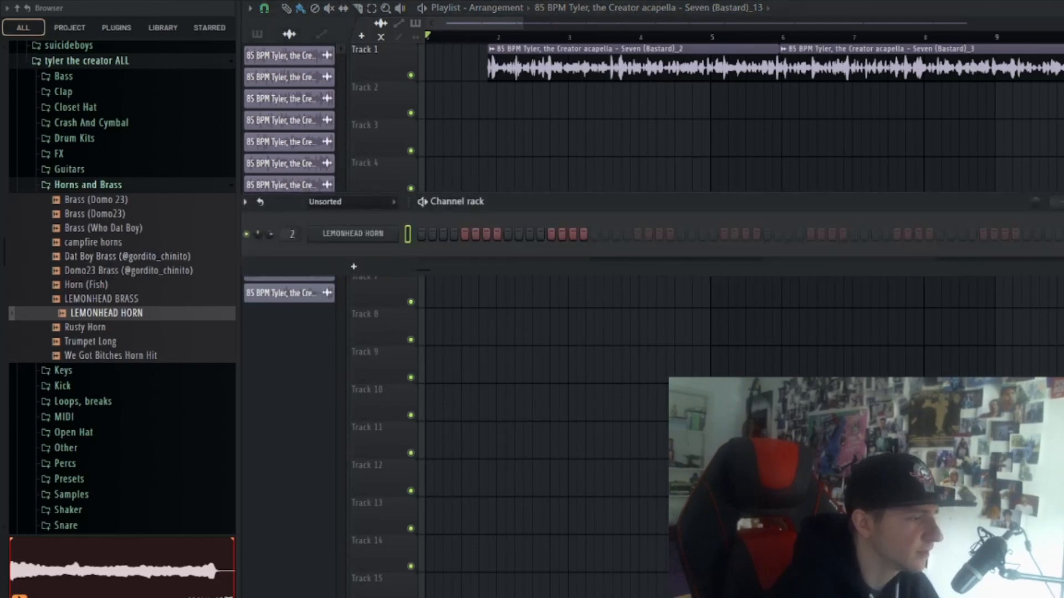
key("F6")
scroll(510, 42, "up", 2)
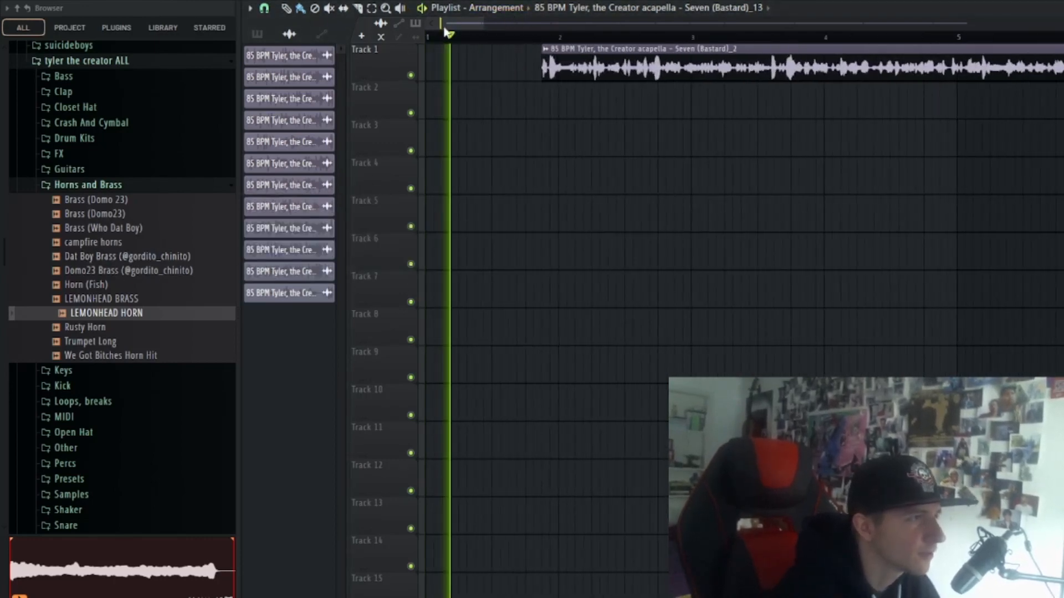
key("F6")
left_click(353, 233)
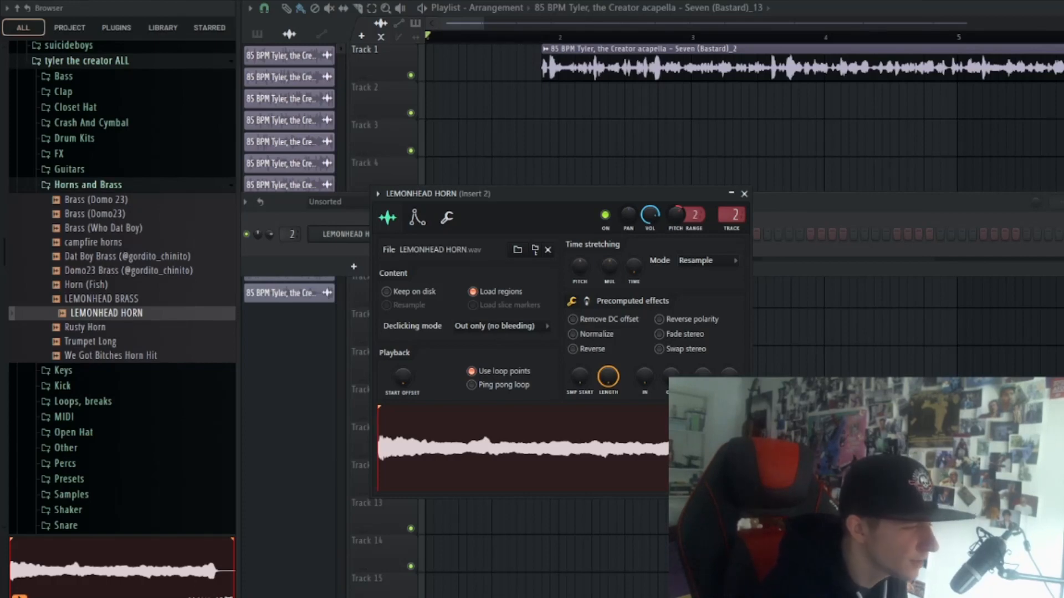
- Draw a LEMONHEAD HORN chord of A#4, C#5, F5 and G#5 at bar 1 and lengthen it to about 3.5 beats
key("F7")
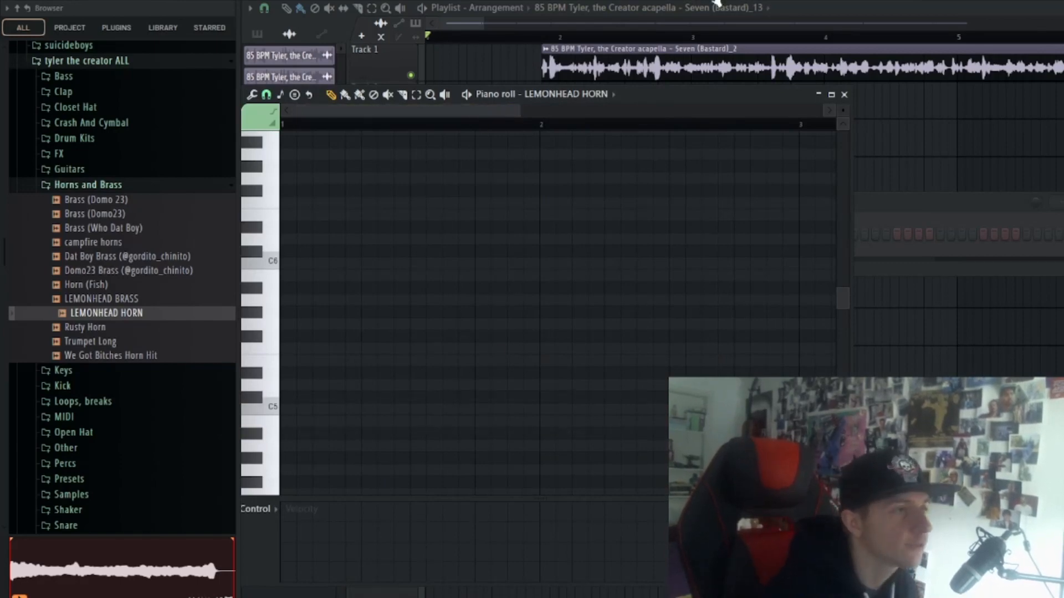
left_click(296, 433)
left_click(296, 397)
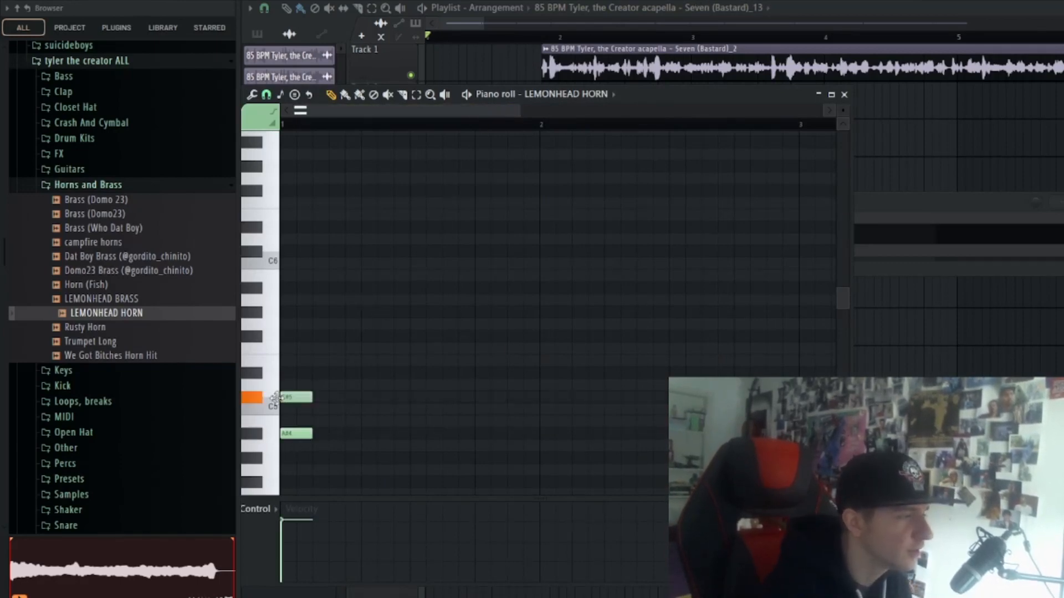
left_click(297, 348)
left_click(296, 312)
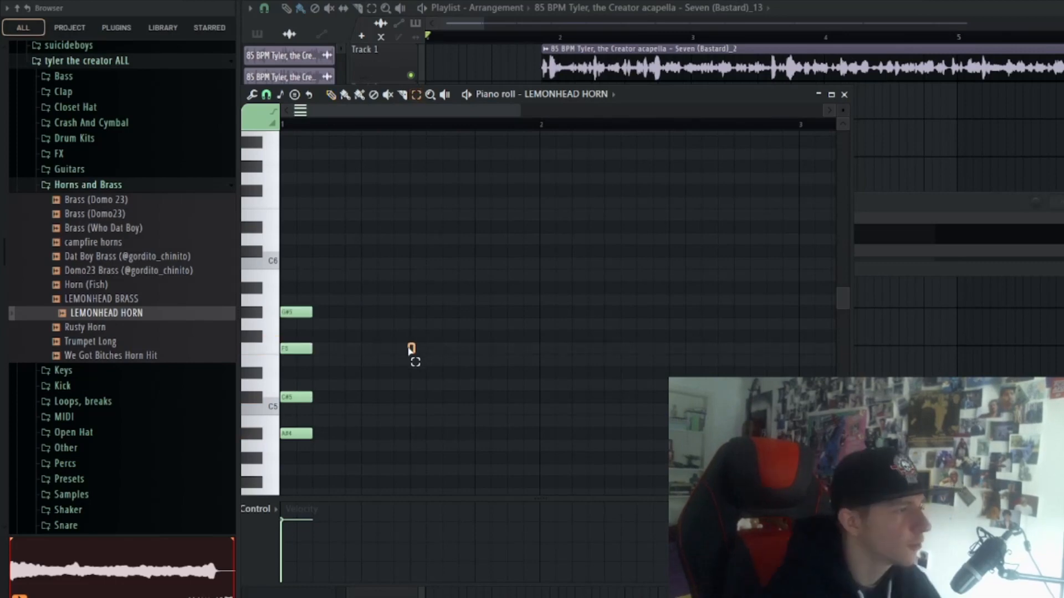
scroll(351, 244, "down", 1)
key("ctrl+a")
left_click_drag(312, 285, 508, 283)
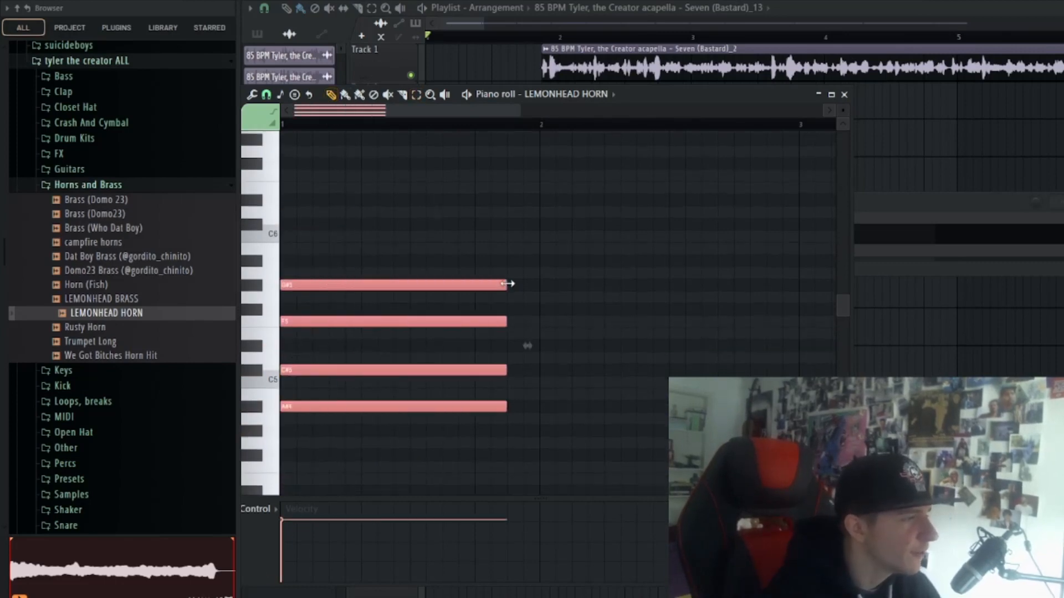
- Shorten the Pattern 1 clip on Track 2 to one beat and repeat it three times to fill bar 1
left_click_drag(648, 94, 720, 165)
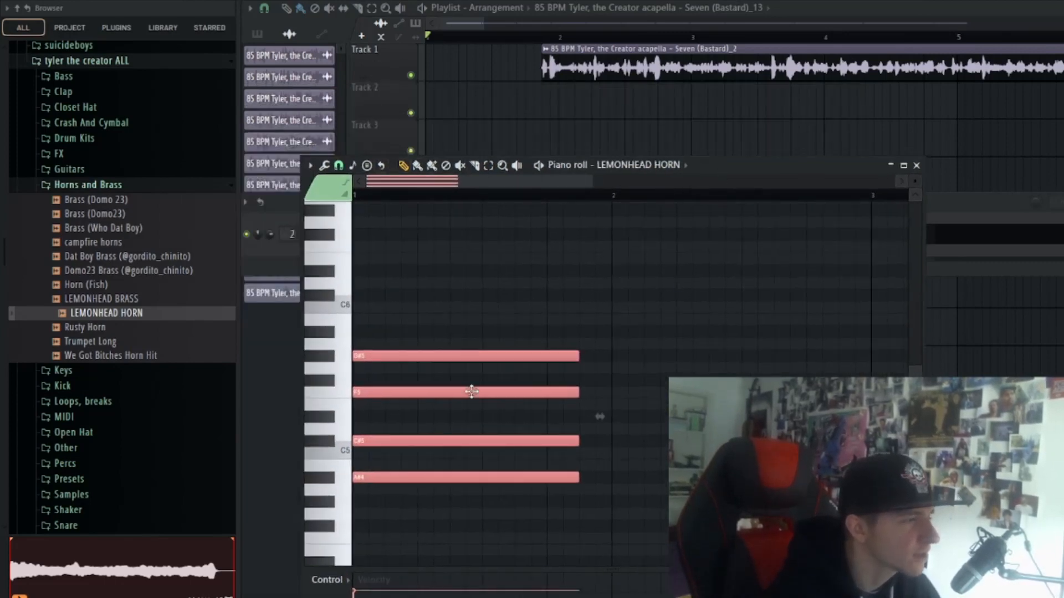
scroll(461, 362, "down", 2)
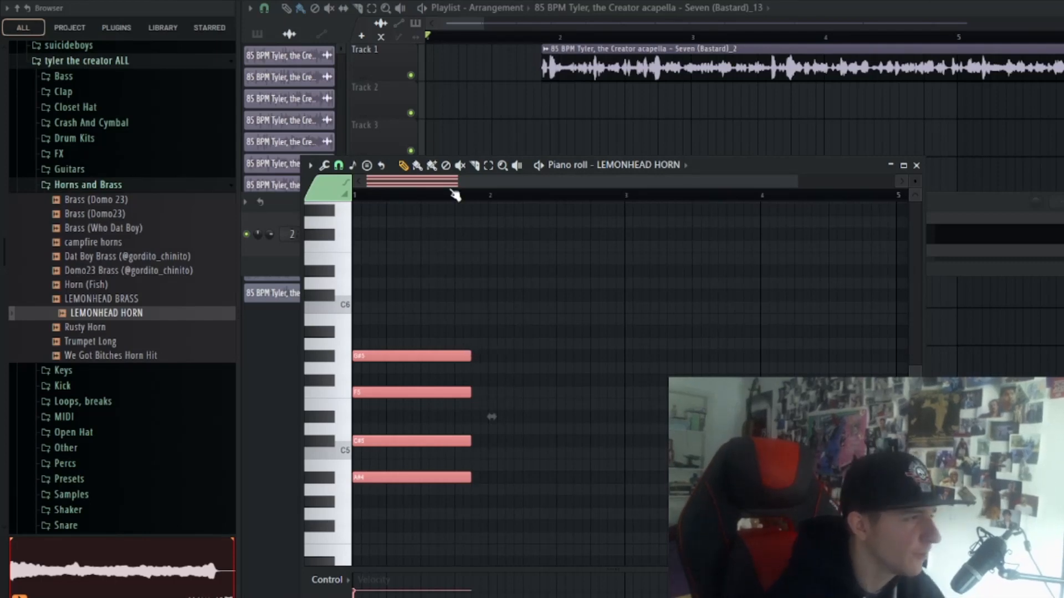
scroll(426, 333, "down", 3)
scroll(433, 250, "up", 2)
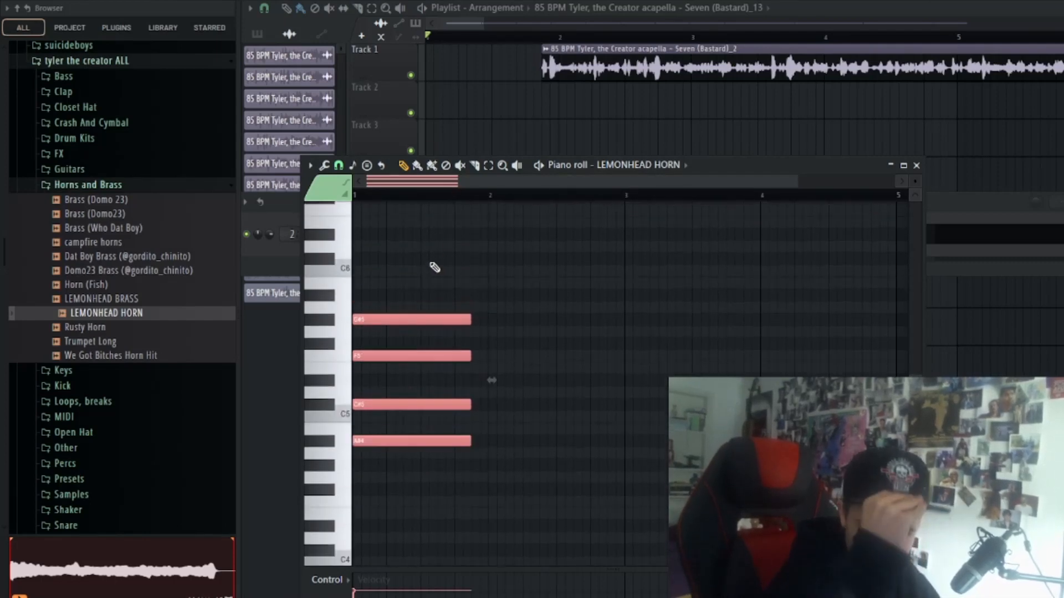
scroll(436, 419, "up", 1)
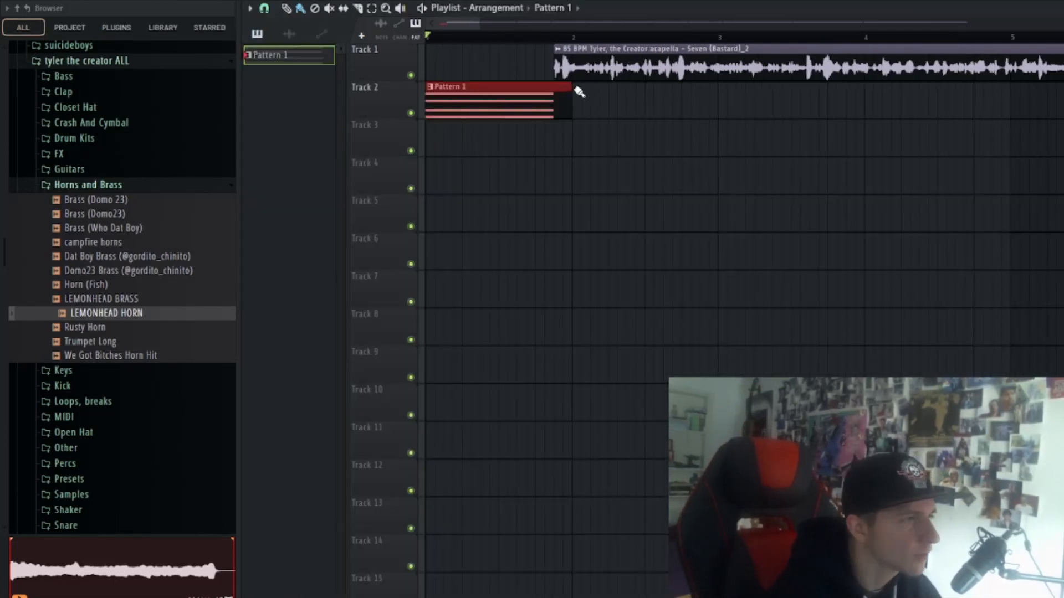
left_click_drag(570, 95, 459, 103)
key("ctrl+b")
key("ctrl+b")
key("ctrl+b")
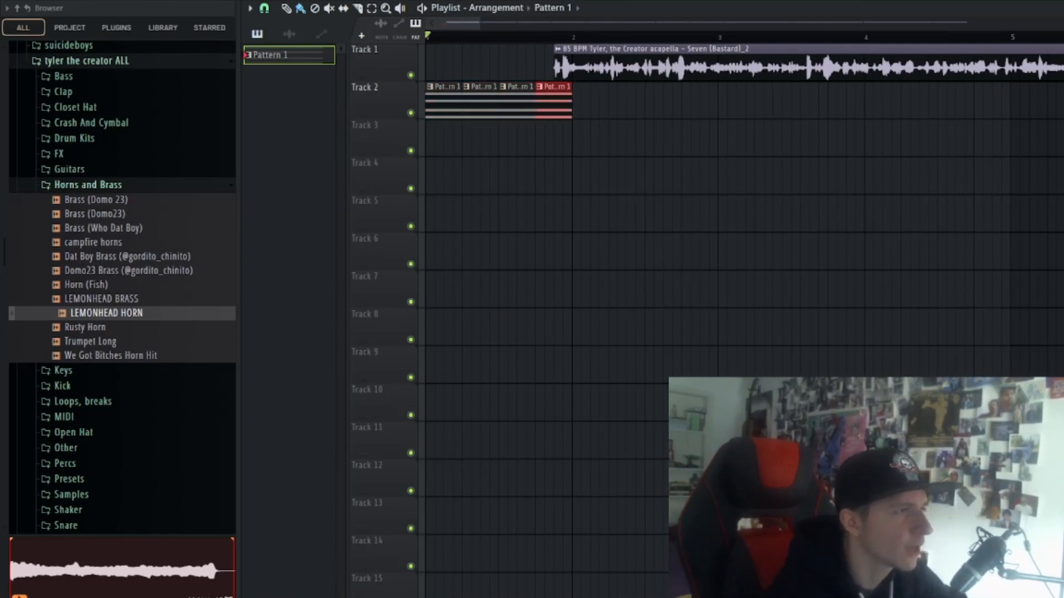
- Place a full Pattern 1 clip on Track 3 at bar 2 and play the arrangement
left_click(587, 140)
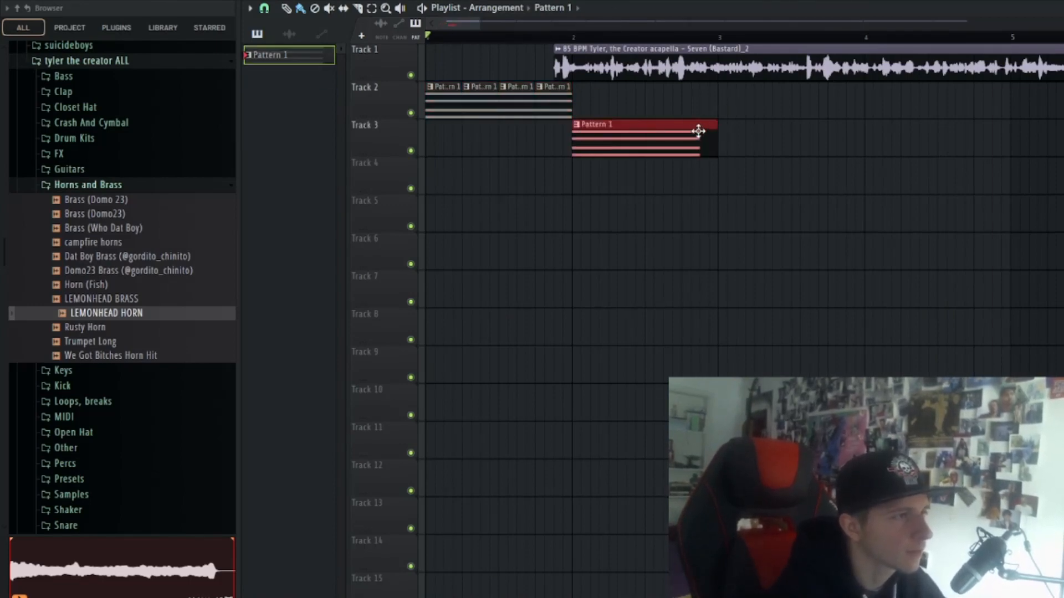
left_click(579, 37)
key("space")
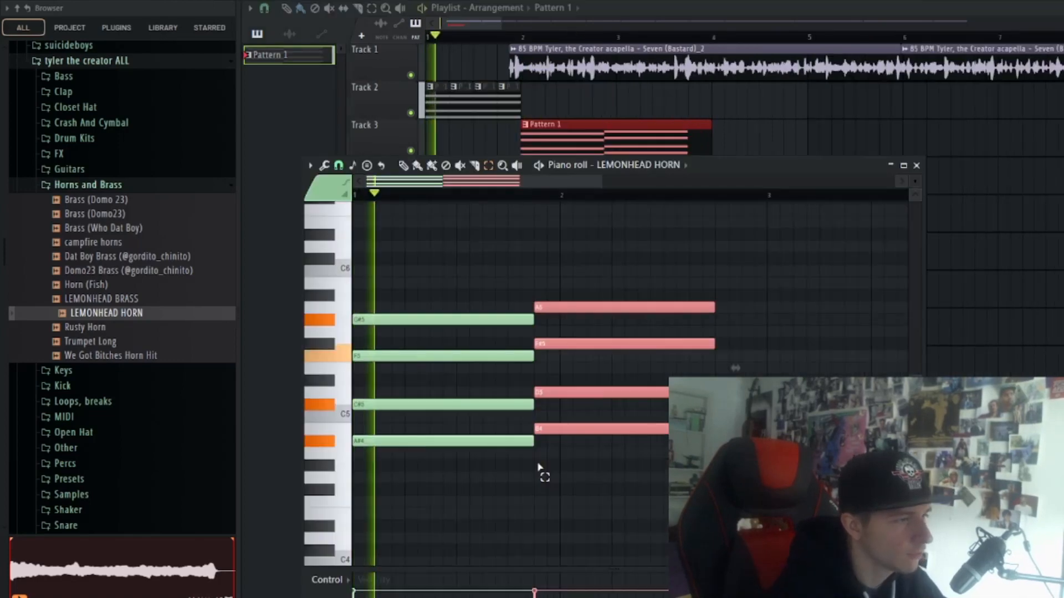
- Transpose the duplicated horn chord down a semitone, shift it to the start of bar 2 and stop playback
key("shift+Down")
key("shift+Right")
key("shift+Right")
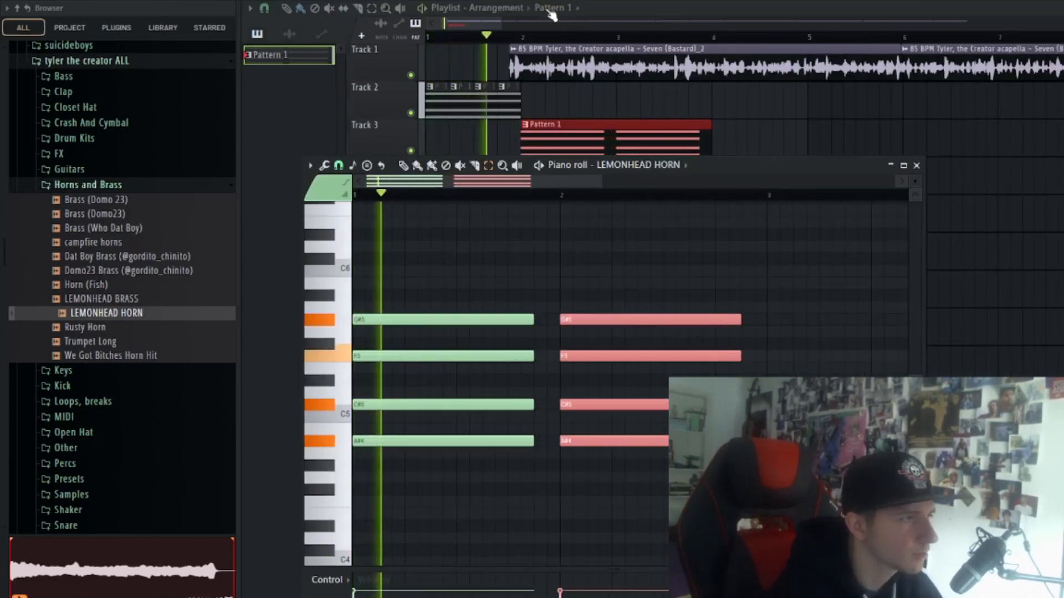
scroll(433, 100, "down", 2)
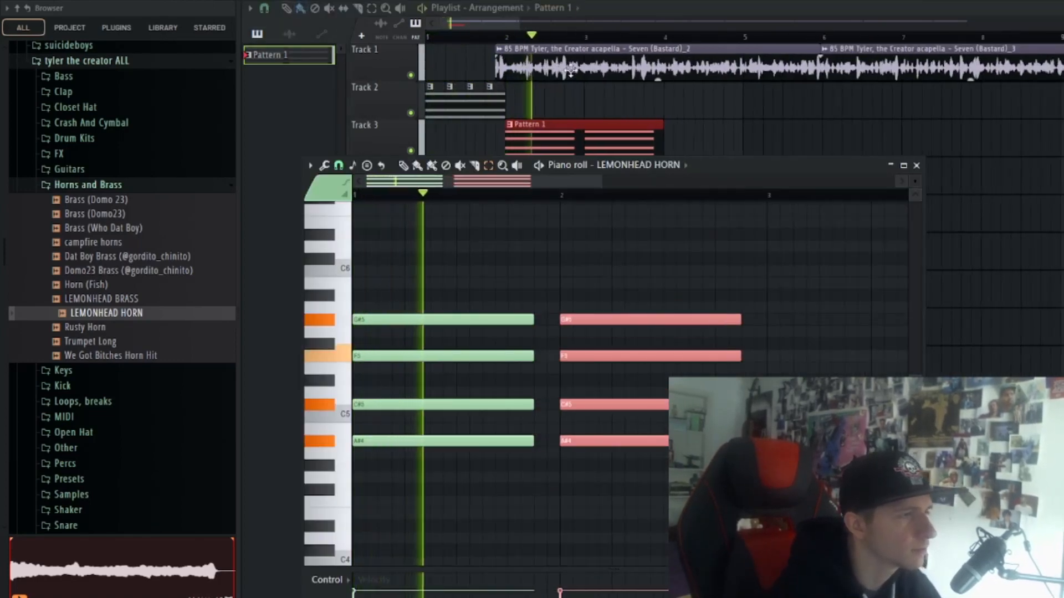
scroll(434, 100, "up", 4)
key("space")
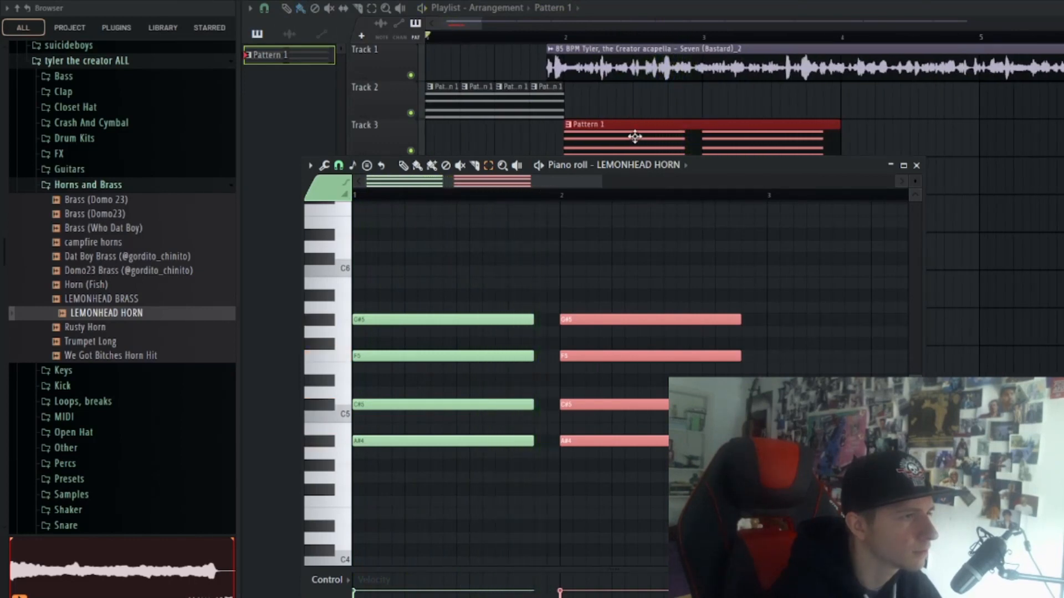
- Transpose all notes of both horn chords down one octave and play the result
left_click_drag(672, 265, 337, 526)
key("ctrl+Down")
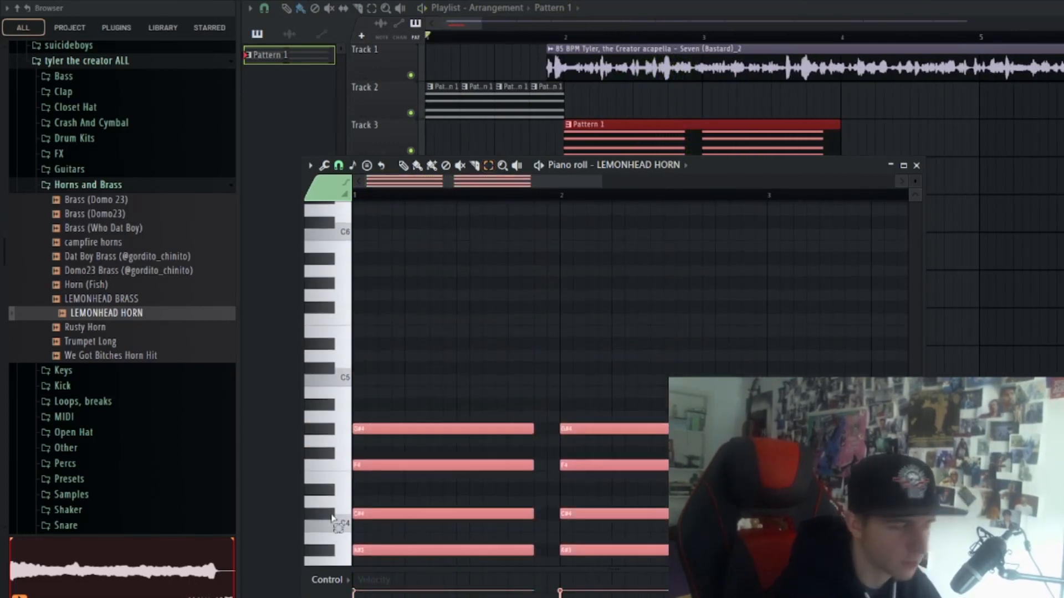
scroll(358, 237, "down", 2)
key("space")
scroll(486, 441, "down", 3)
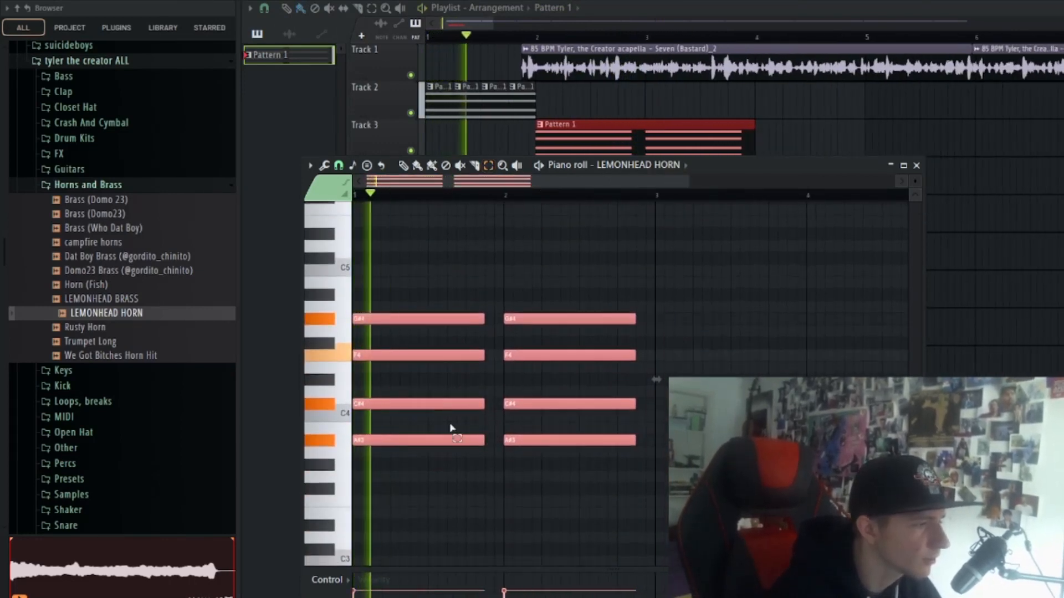
- Raise the two A#3 notes by an octave and lower the two short D#5 notes to D#4
left_click_drag(529, 439, 451, 450)
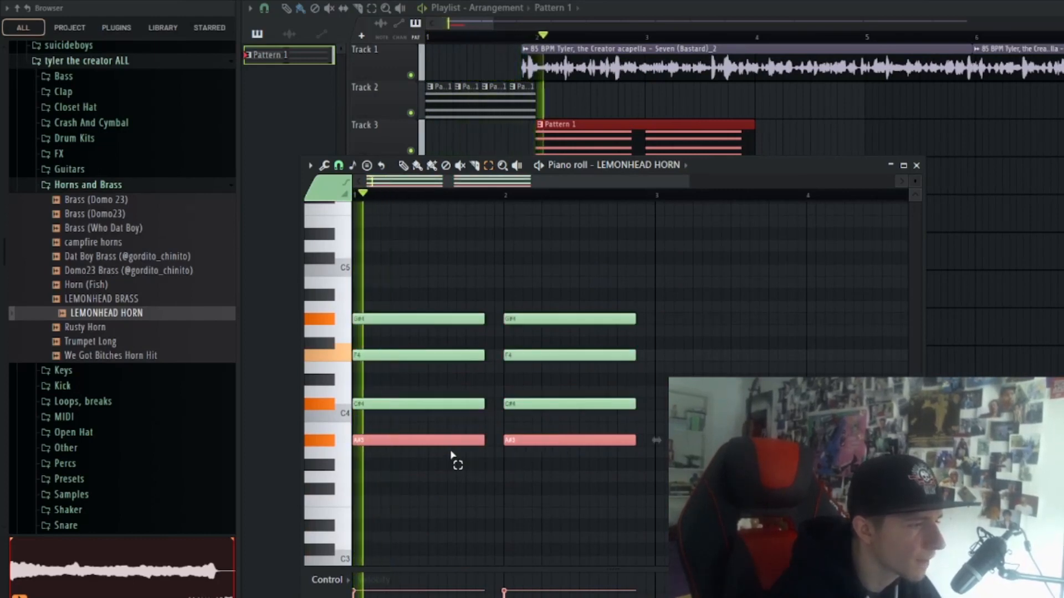
key("ctrl+Up")
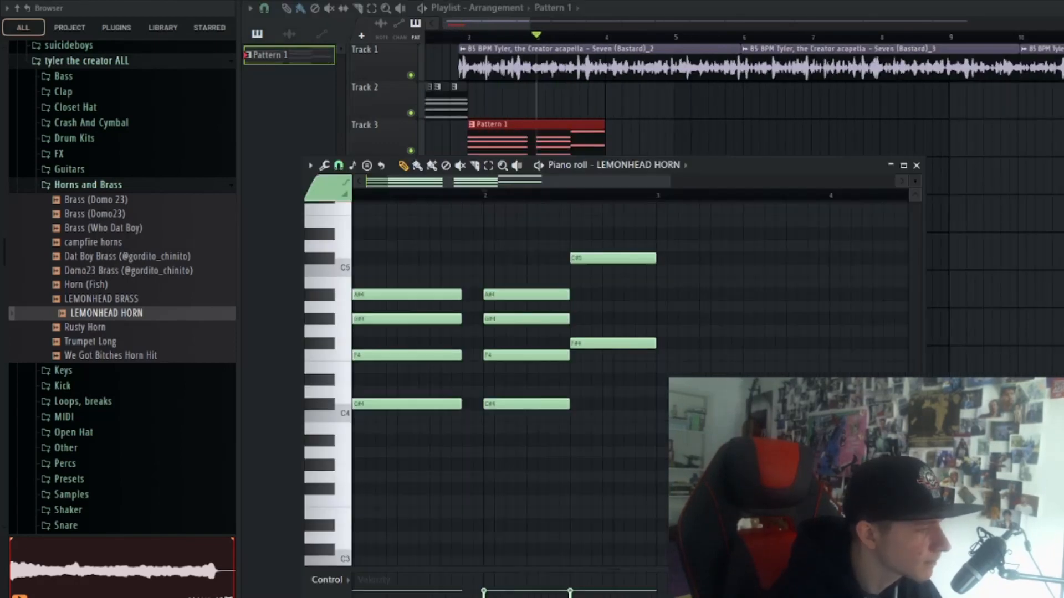
left_click_drag(584, 298, 566, 230)
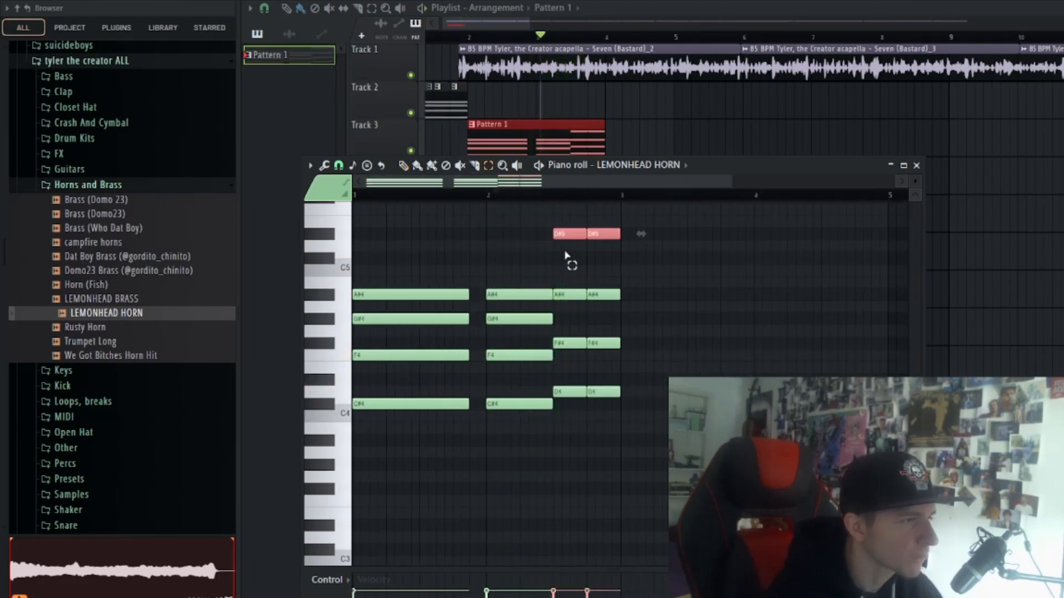
scroll(565, 255, "up", 4)
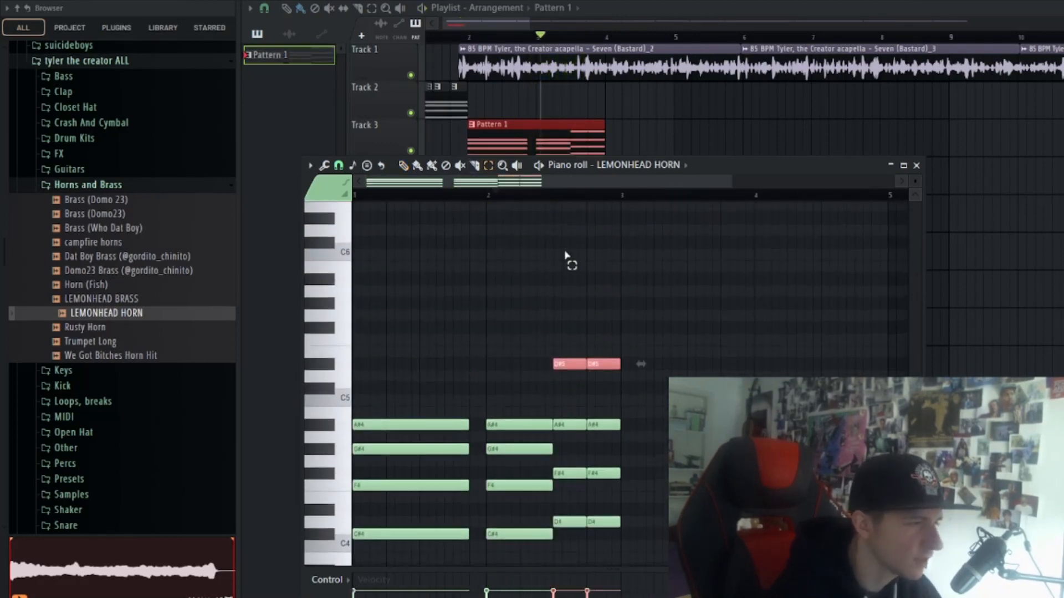
key("ctrl+Down")
scroll(582, 319, "down", 2)
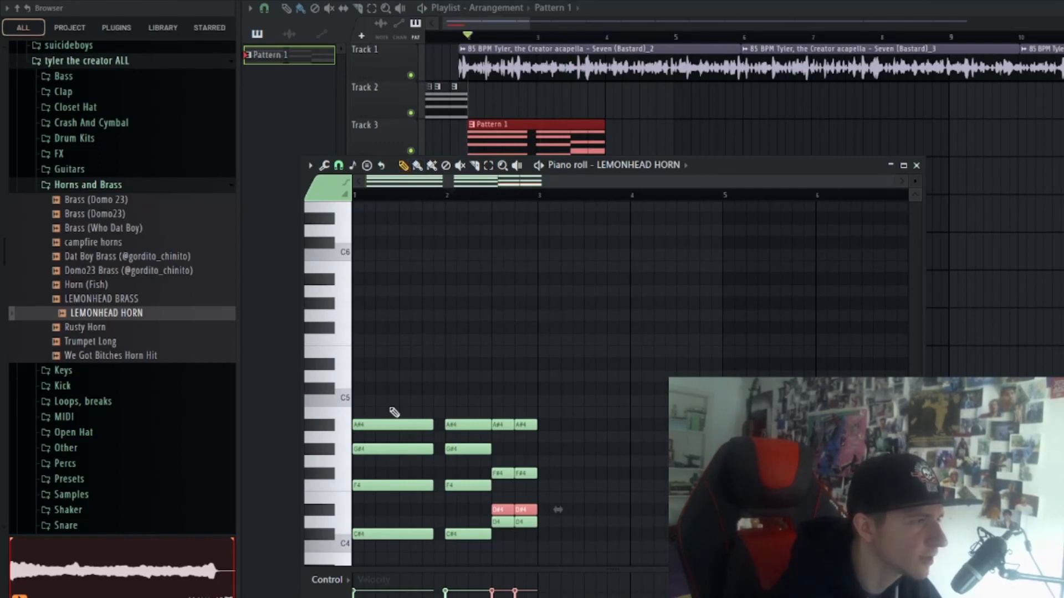
scroll(394, 413, "up", 2)
- Check the LEMONHEAD HORN channel's sample and pitch settings and return to the playlist
key("F6")
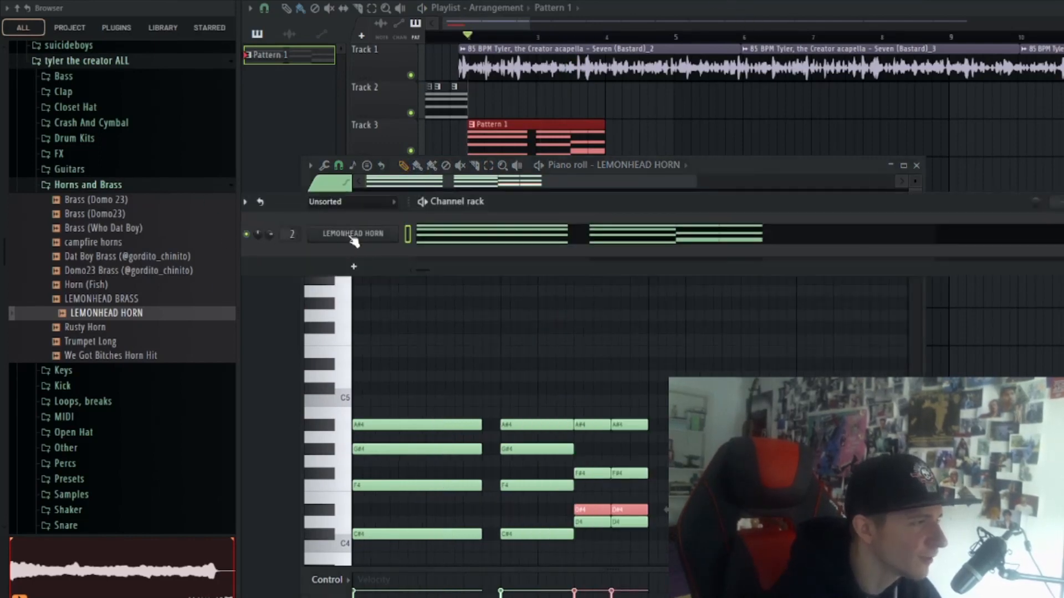
left_click(351, 235)
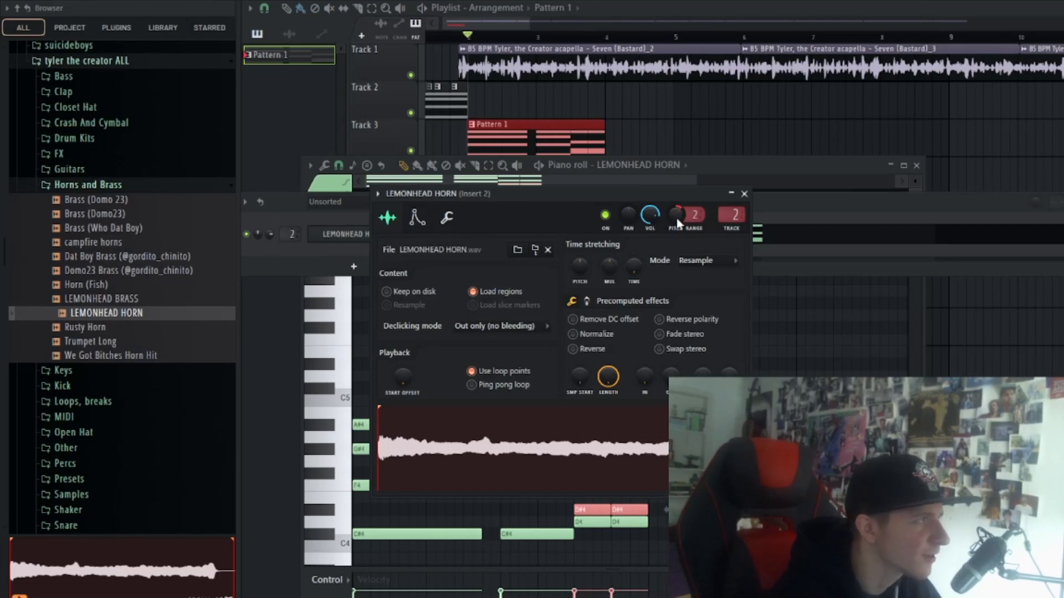
left_click(534, 25)
- Reopen the LEMONHEAD HORN notes in the piano roll and listen to the chords with the acapella
scroll(566, 176, "down", 2)
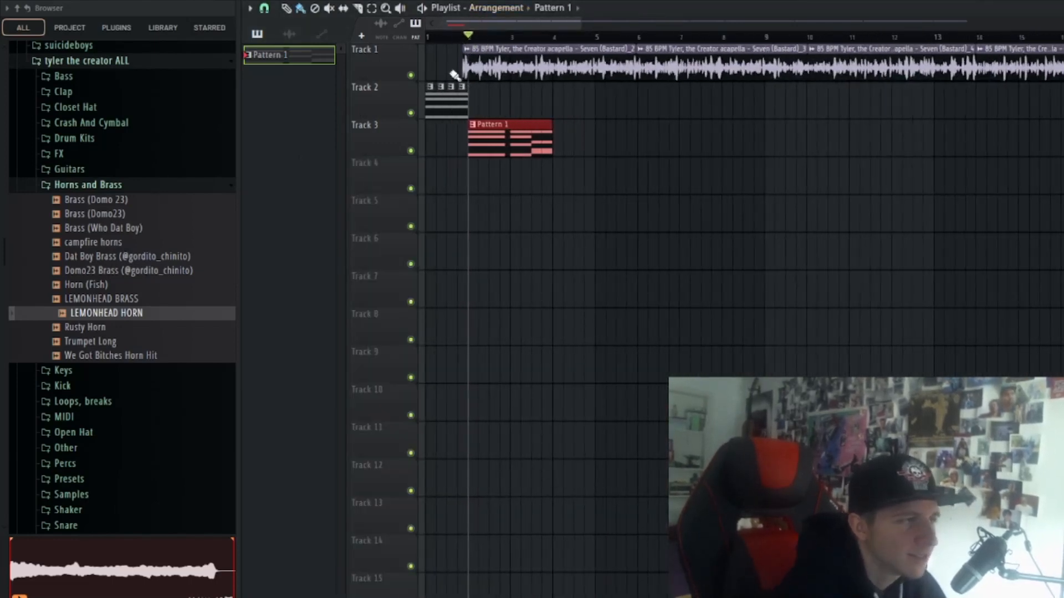
scroll(471, 197, "up", 2)
key("F6")
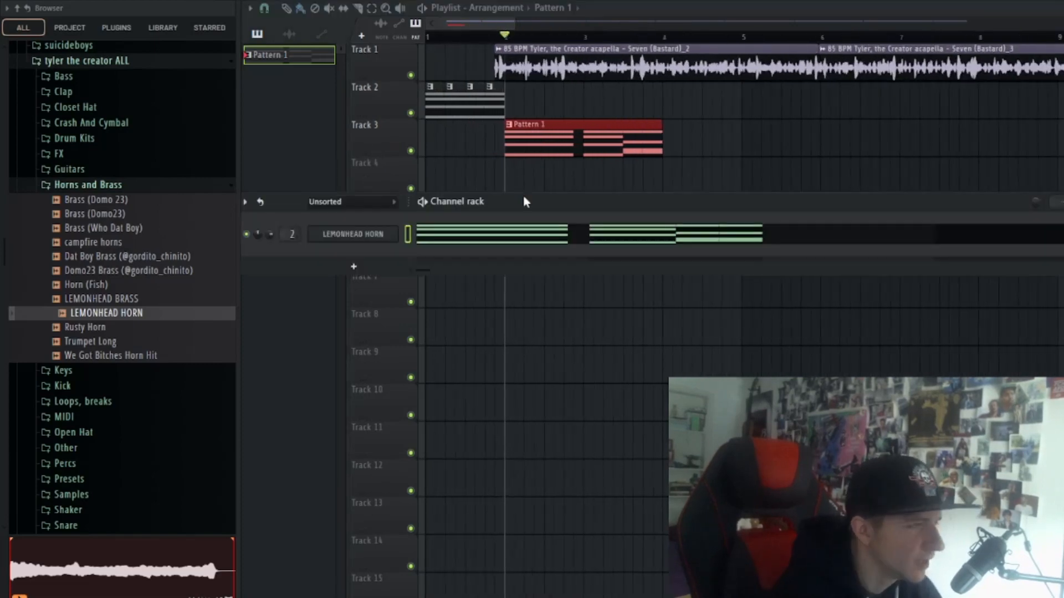
left_click(596, 239)
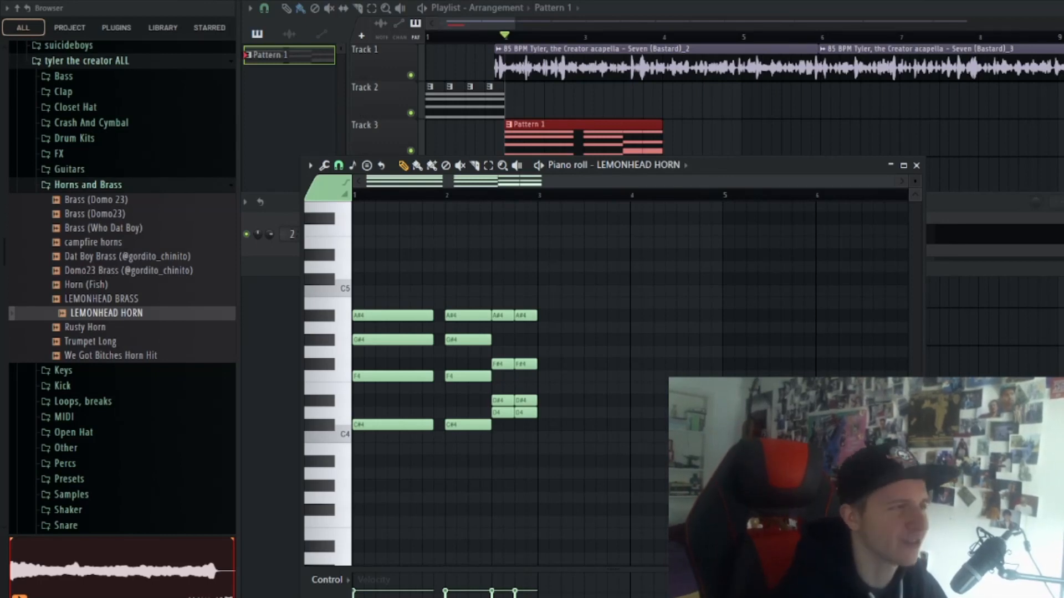
key("space")
scroll(440, 368, "up", 3)
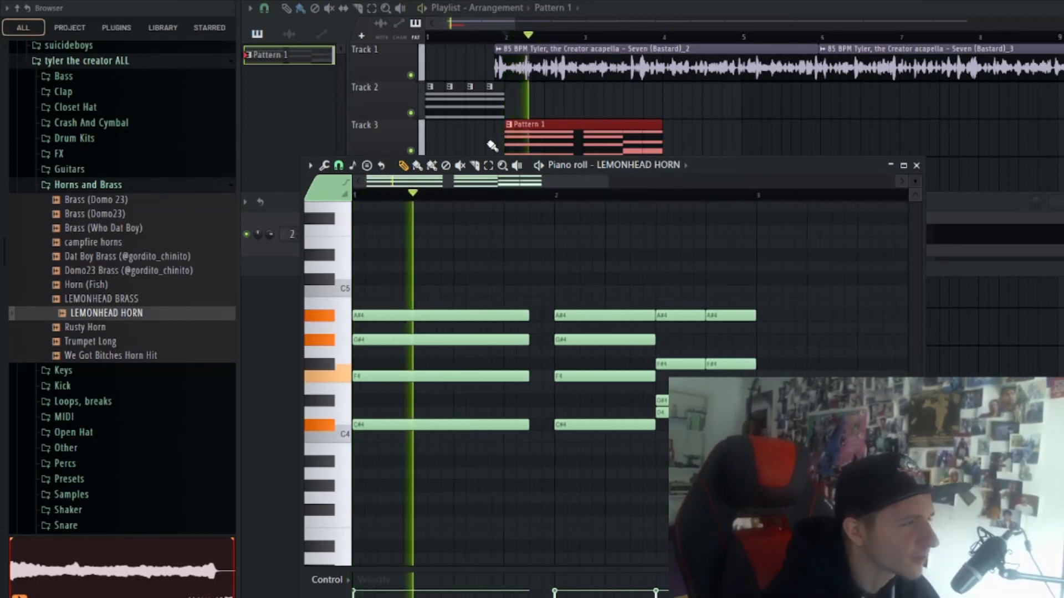
left_click(489, 165)
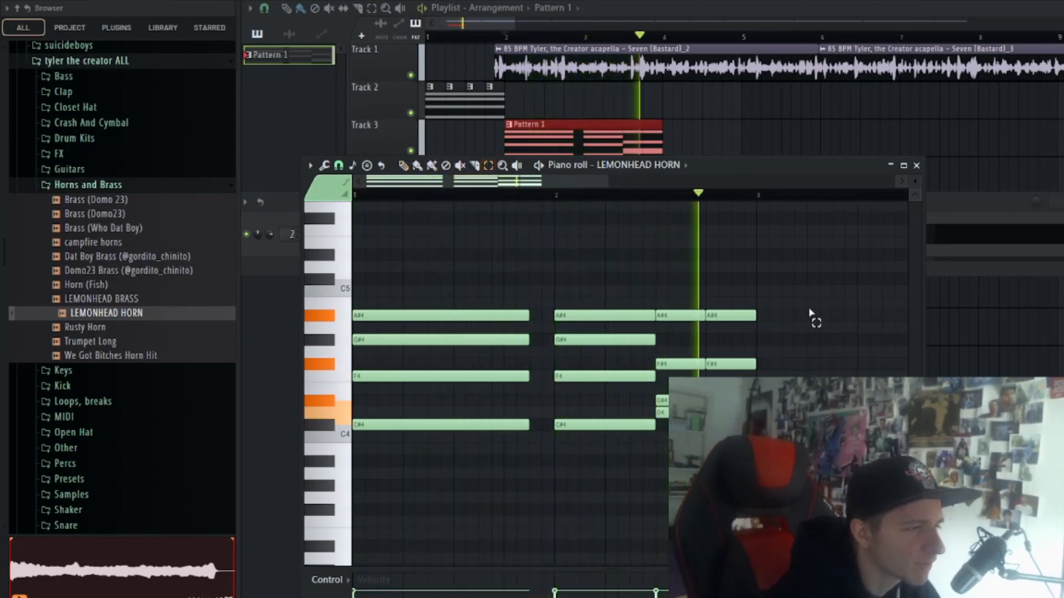
- Replace the short horn chords at the end of bar 2 with one half-bar chord of C#5, C5, G#4, F4 and D#4
key("space")
right_click(671, 315)
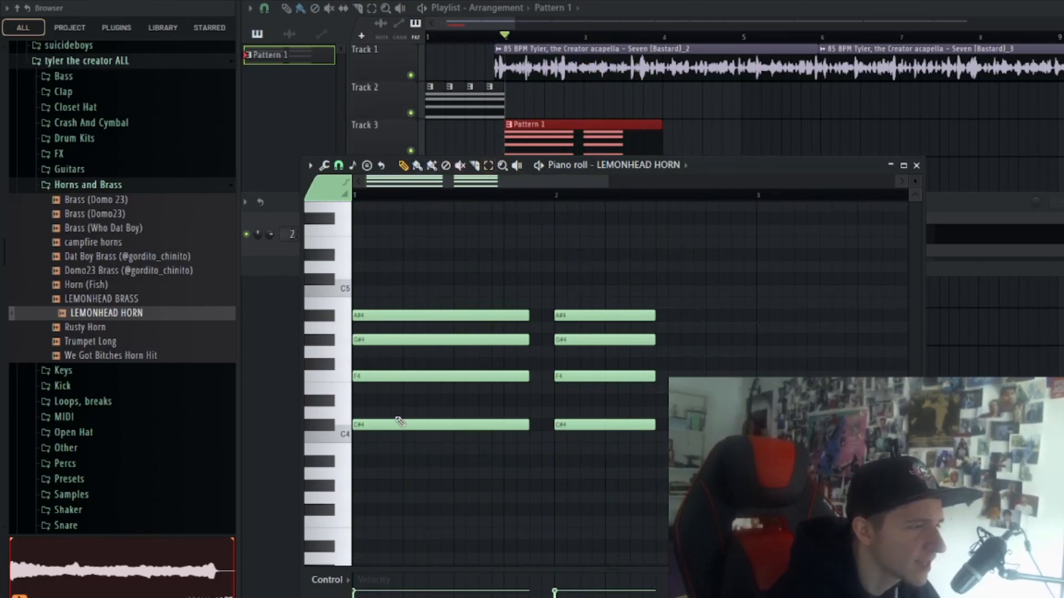
key("space")
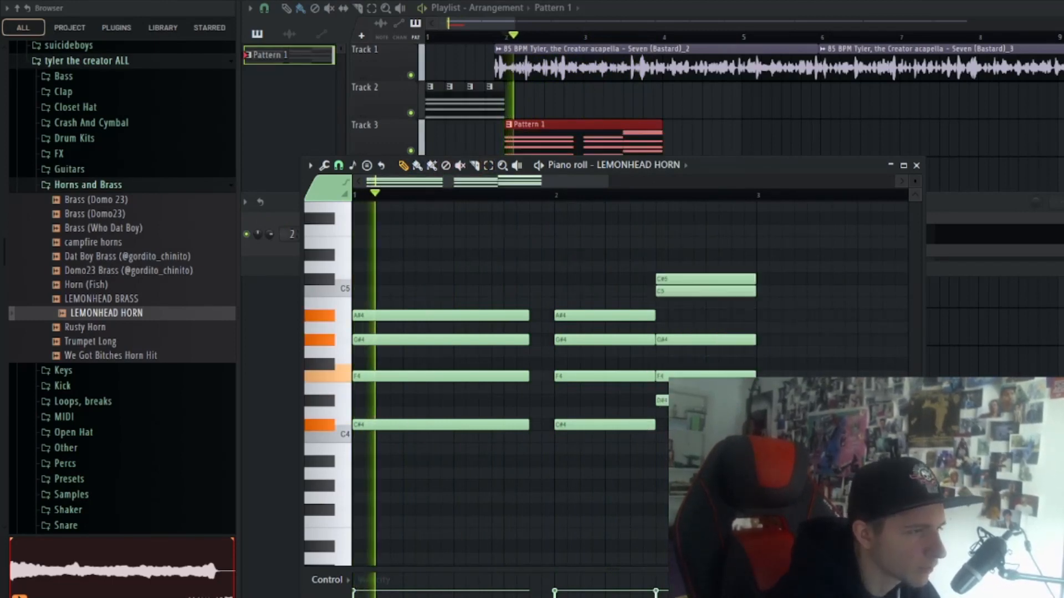
- Shorten the last chord to one beat and duplicate it to fill the rest of bar 2
scroll(688, 340, "down", 1)
left_click(490, 166)
left_click_drag(636, 250, 624, 450)
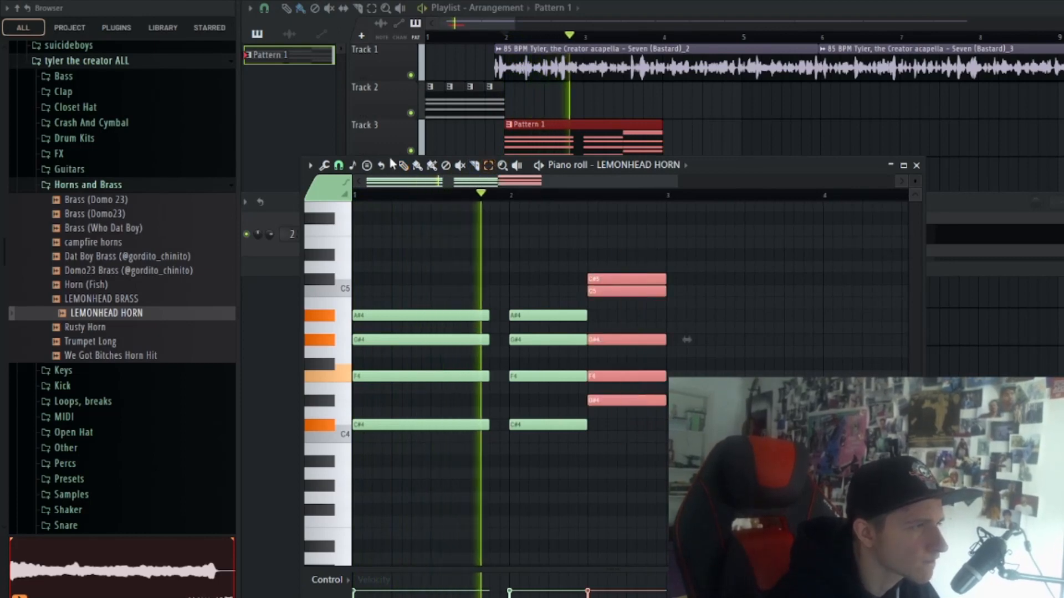
left_click_drag(665, 279, 626, 279)
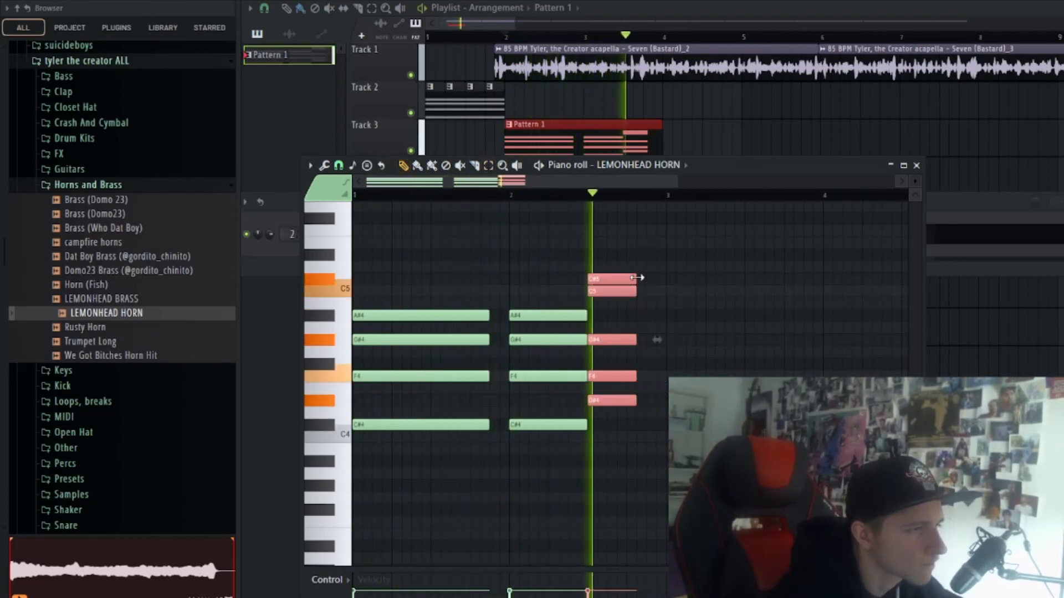
key("ctrl+b")
key("space")
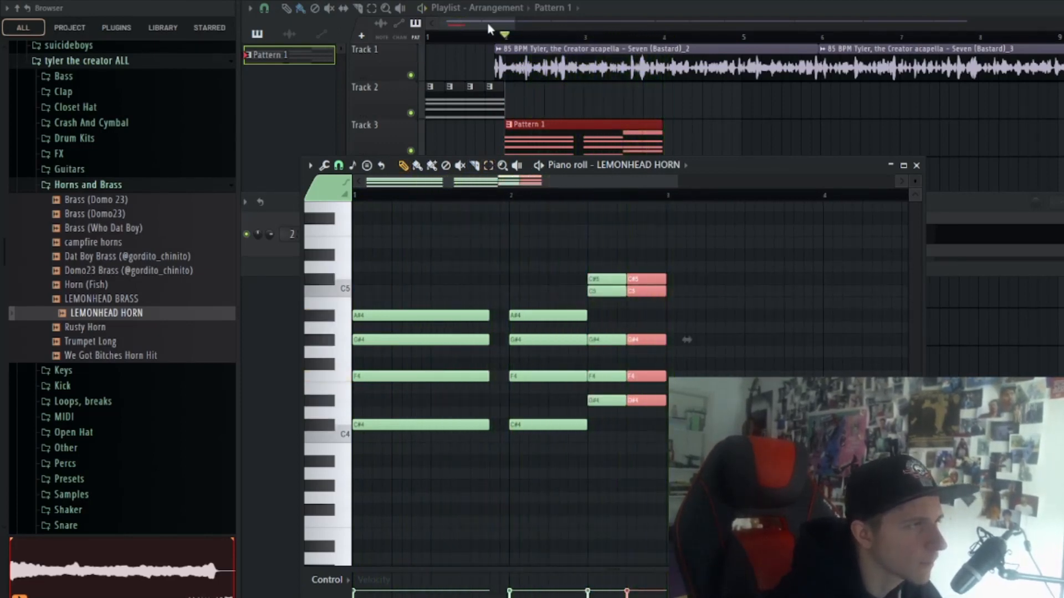
- Return to the playlist and duplicate the Pattern 1 clip on Track 3 directly after the original
left_click(490, 26)
scroll(658, 294, "down", 3)
scroll(658, 294, "up", 2)
key("ctrl+b")
left_click(738, 1)
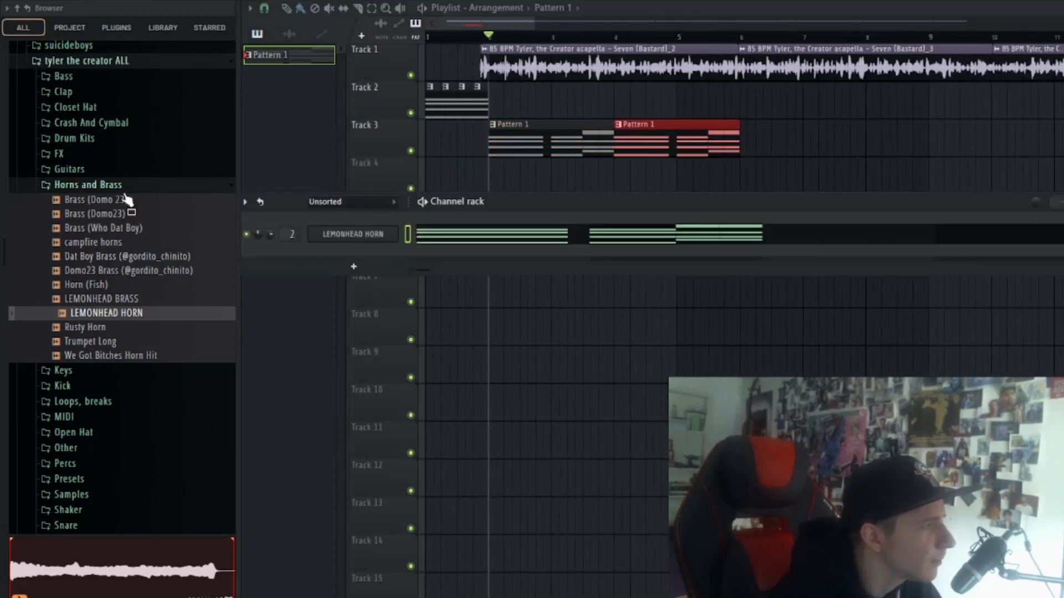
- Collapse the Horns and Brass folder and replace the LEMONHEAD HORN channel with Analog Lab V, keeping the chord notes
left_click(125, 186)
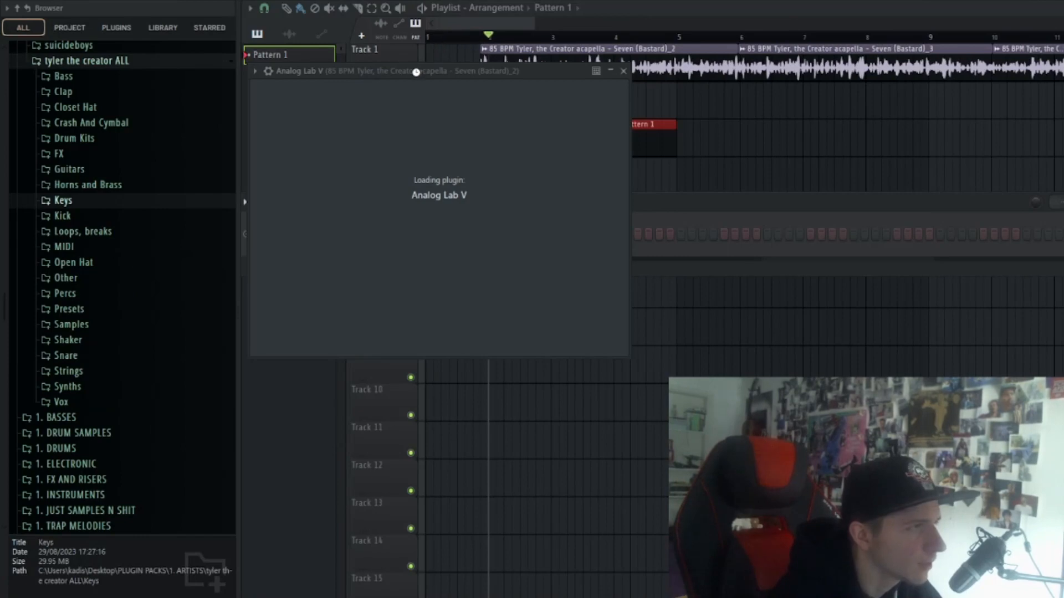
scroll(544, 320, "up", 4)
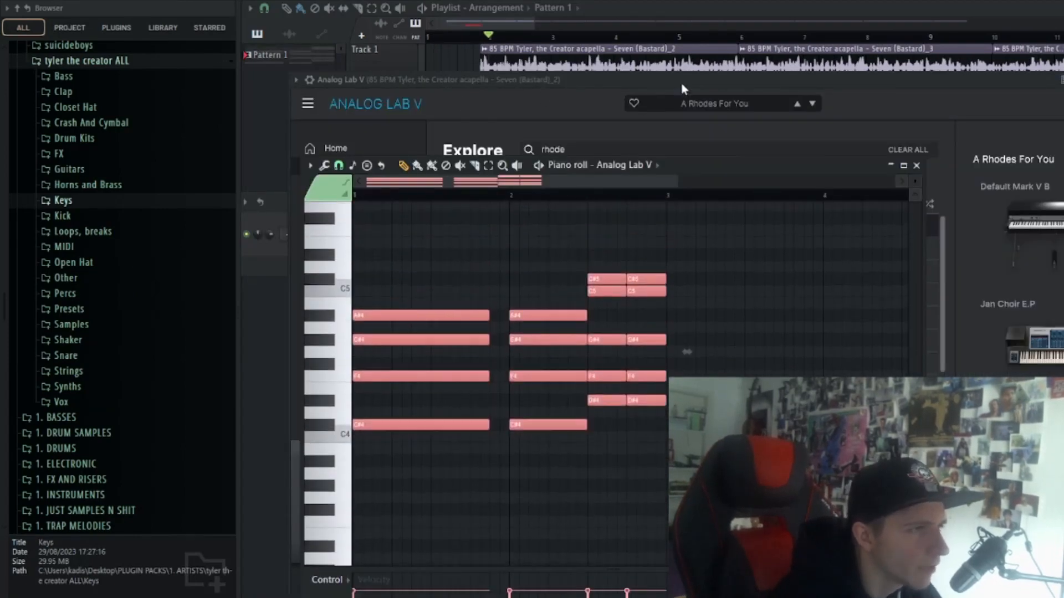
left_click(682, 84)
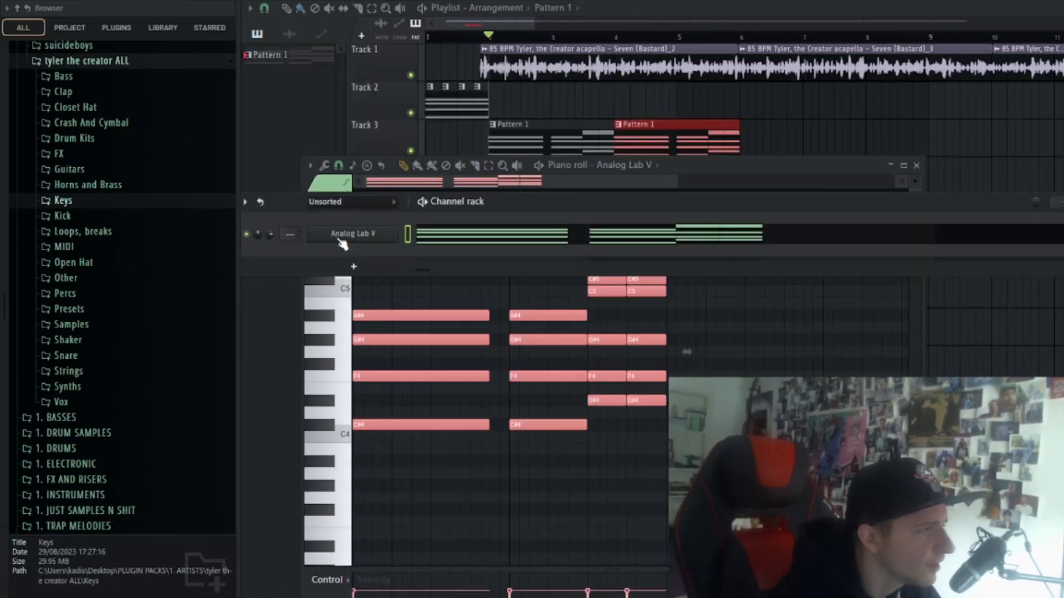
- Show Analog Lab V's channel settings with the A Rhodes For You preset loaded, and return to the playlist during playback
left_click(345, 238)
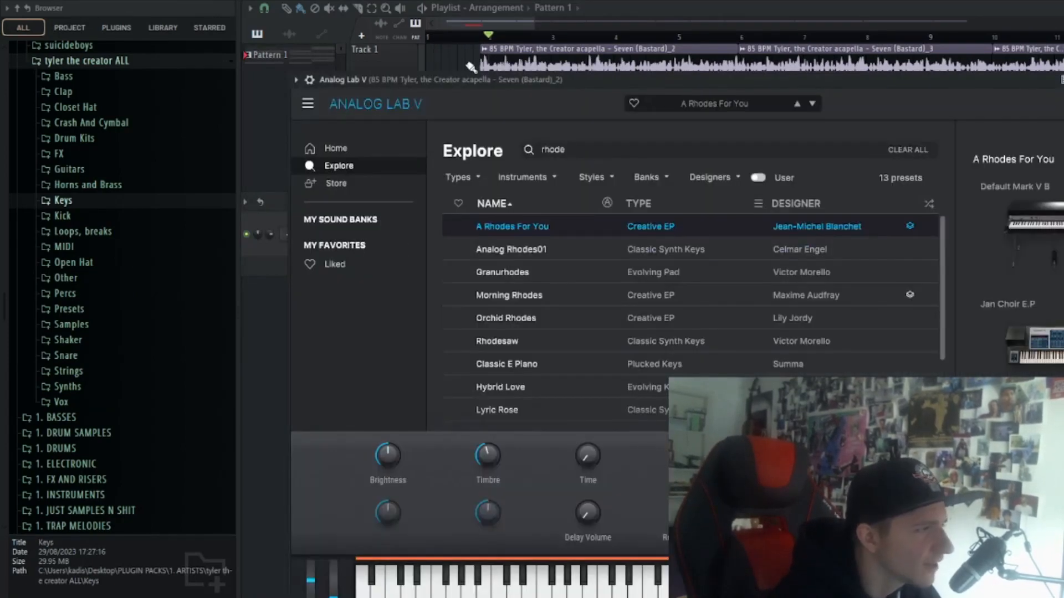
left_click_drag(448, 86, 363, 102)
left_click_drag(260, 99, 299, 99)
left_click(271, 100)
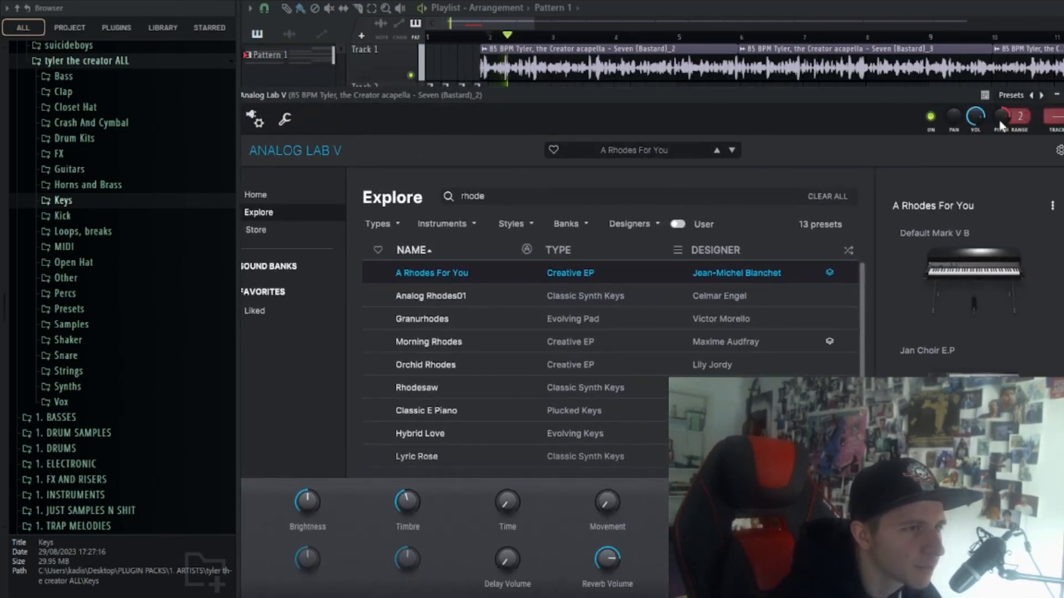
left_click(513, 26)
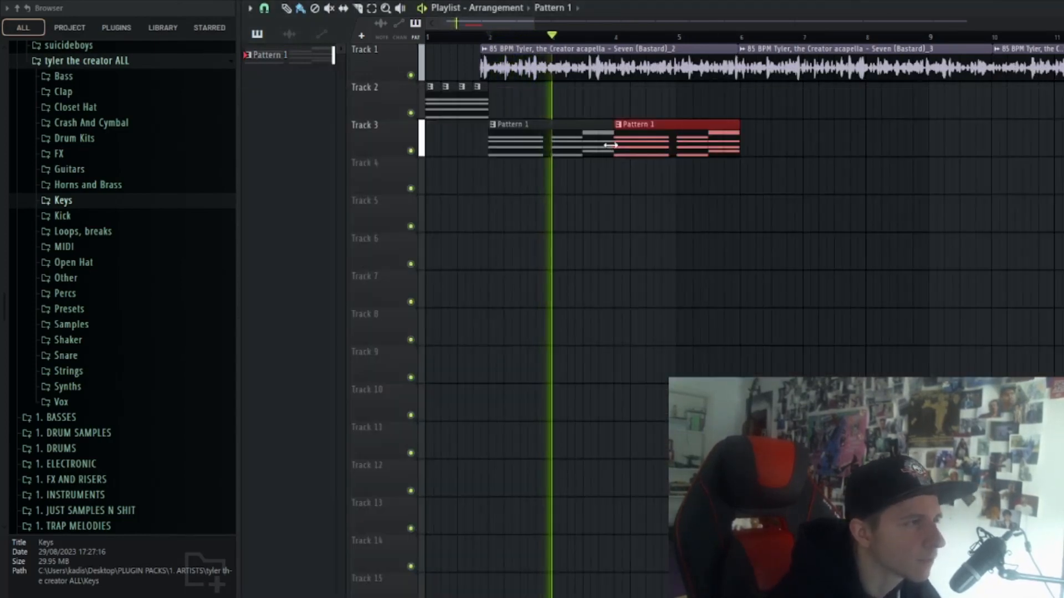
- Add an F#3 bass note under Pattern 1's first chord, matching the chord's length
double_click(563, 129)
scroll(543, 308, "down", 2)
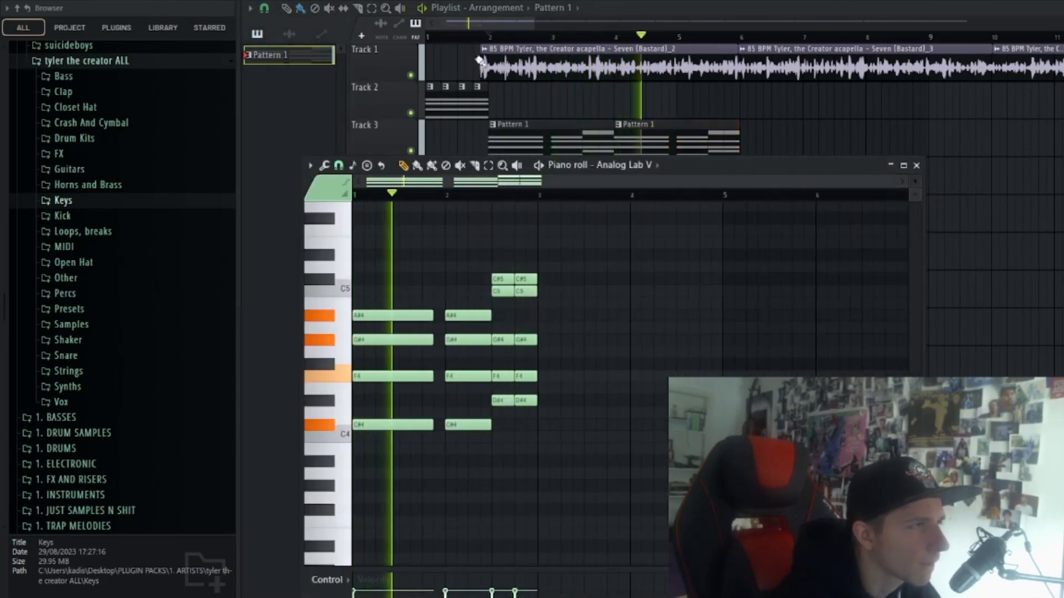
key("space")
left_click(358, 462)
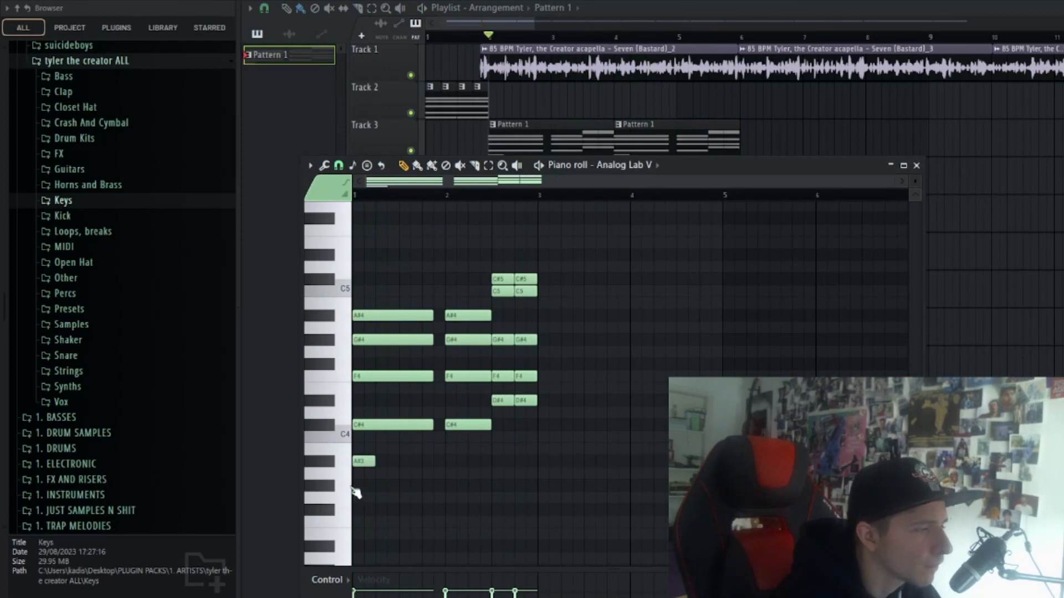
right_click(363, 462)
key("space")
key("space")
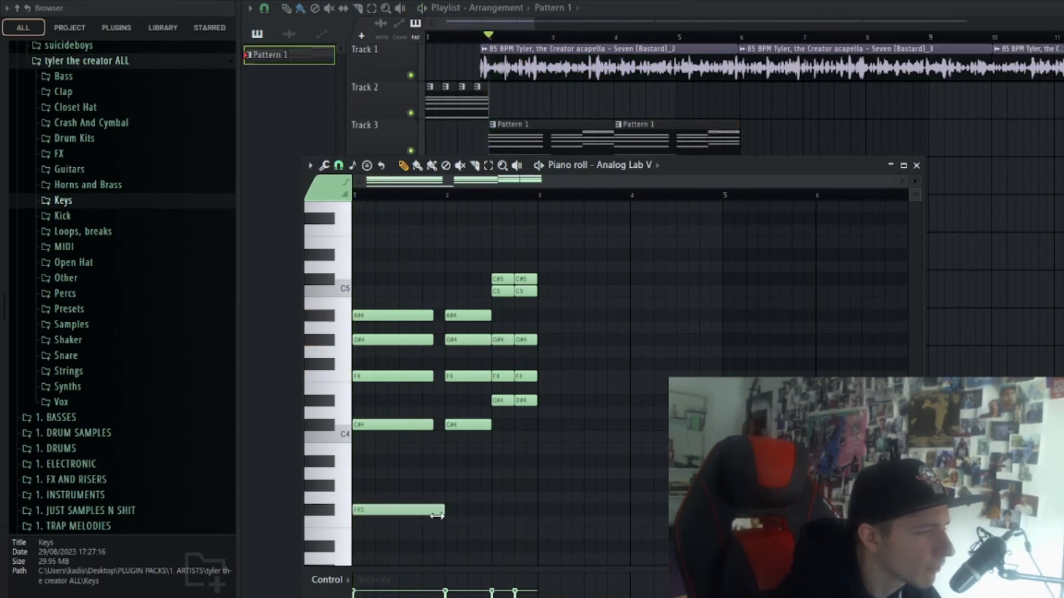
key("space")
left_click_drag(437, 516, 432, 513)
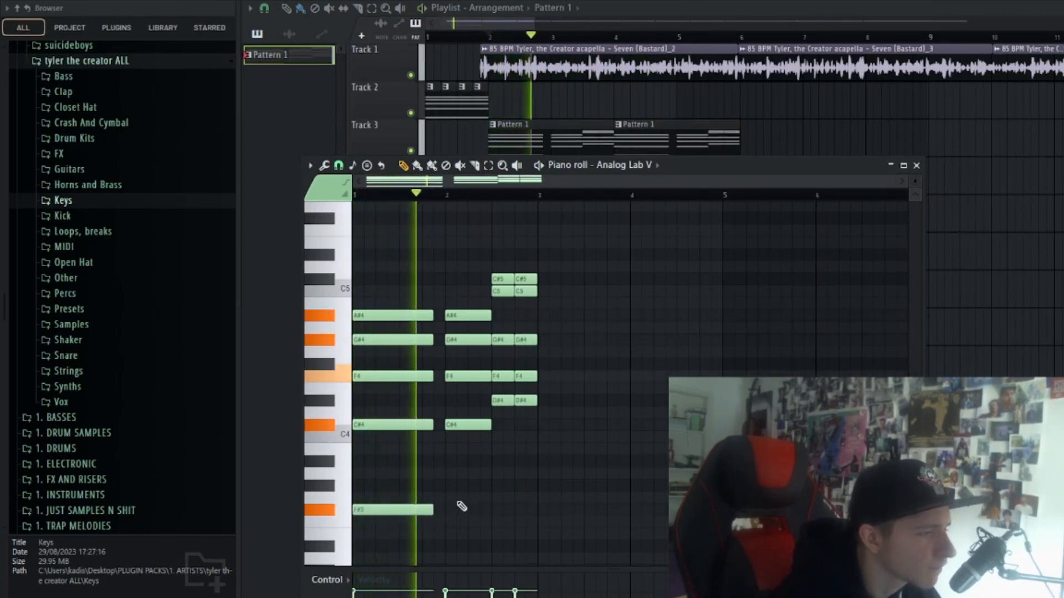
- Add an F3 bass note under the second chord and listen to the progression
key("space")
left_click(463, 521)
key("space")
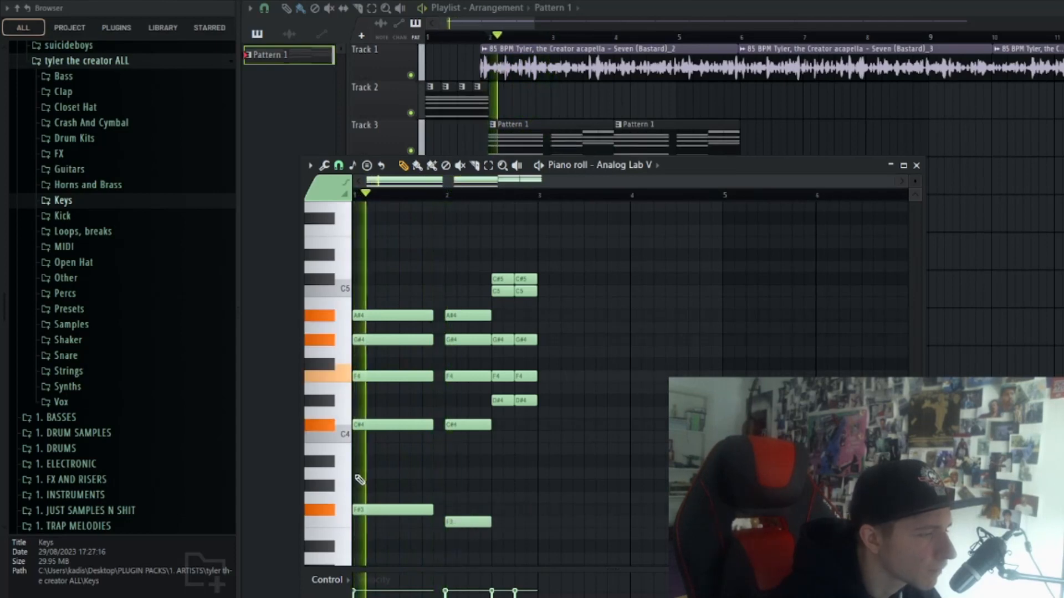
scroll(361, 482, "up", 4)
scroll(369, 505, "down", 7)
scroll(363, 470, "up", 2)
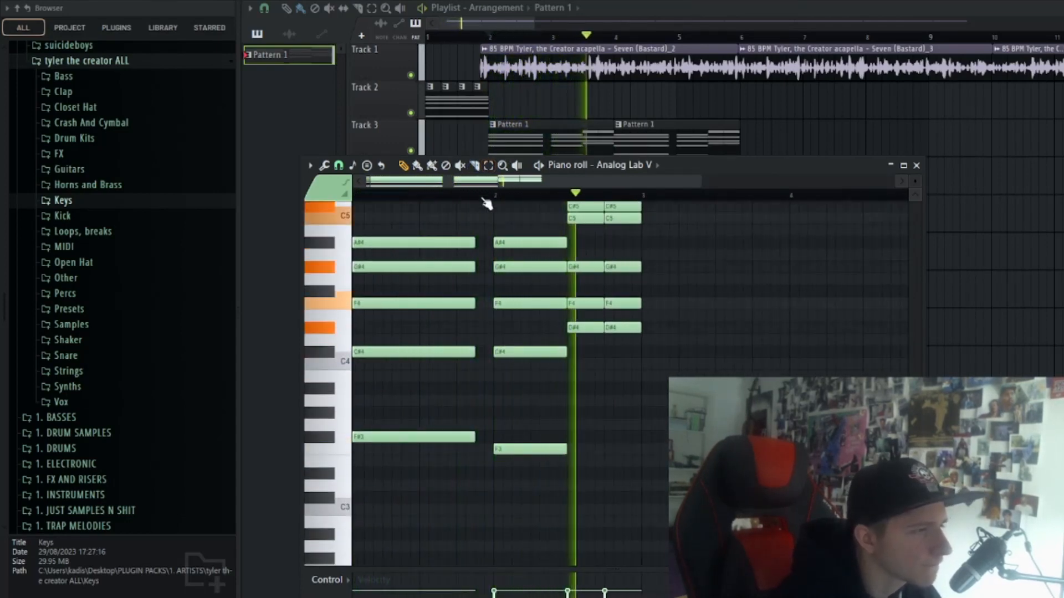
- Duplicate the Pattern 1 clips on Track 3 until four play back to back up to bar 10
left_click(494, 22)
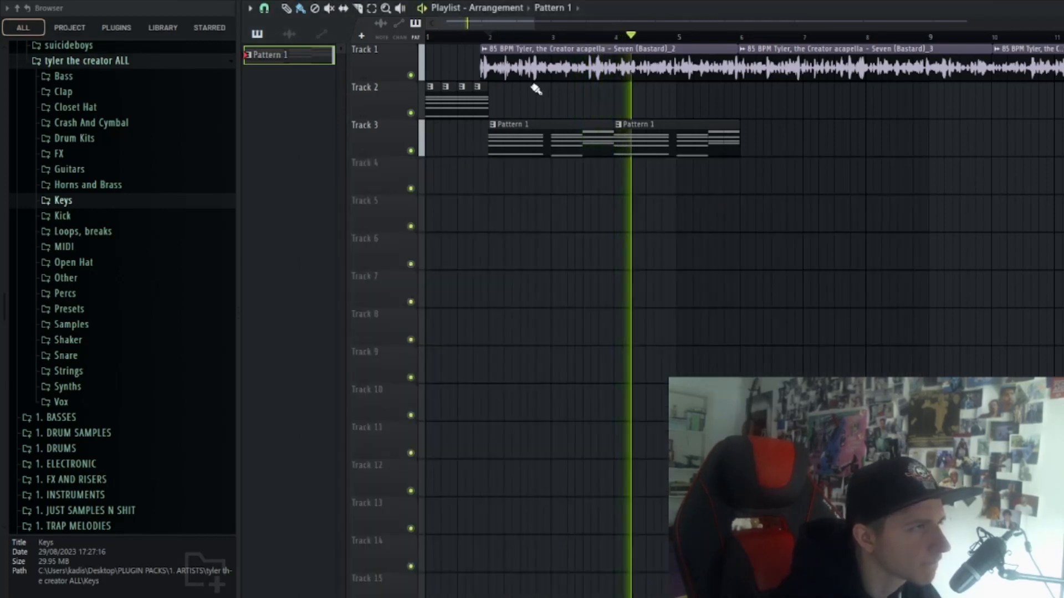
scroll(597, 152, "down", 3)
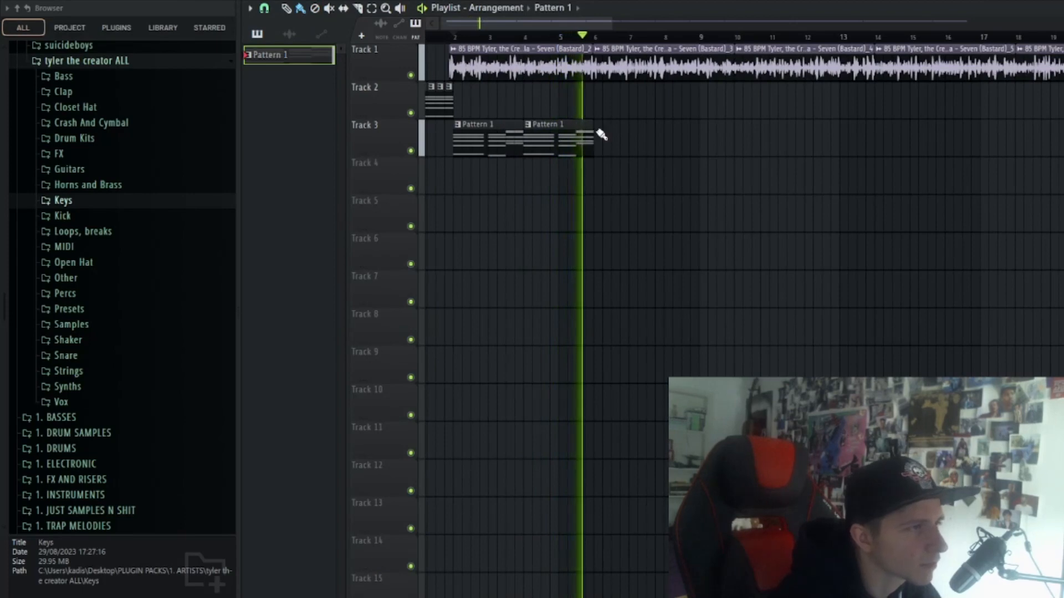
key("ctrl+b")
key("ctrl+b")
scroll(728, 213, "down", 2)
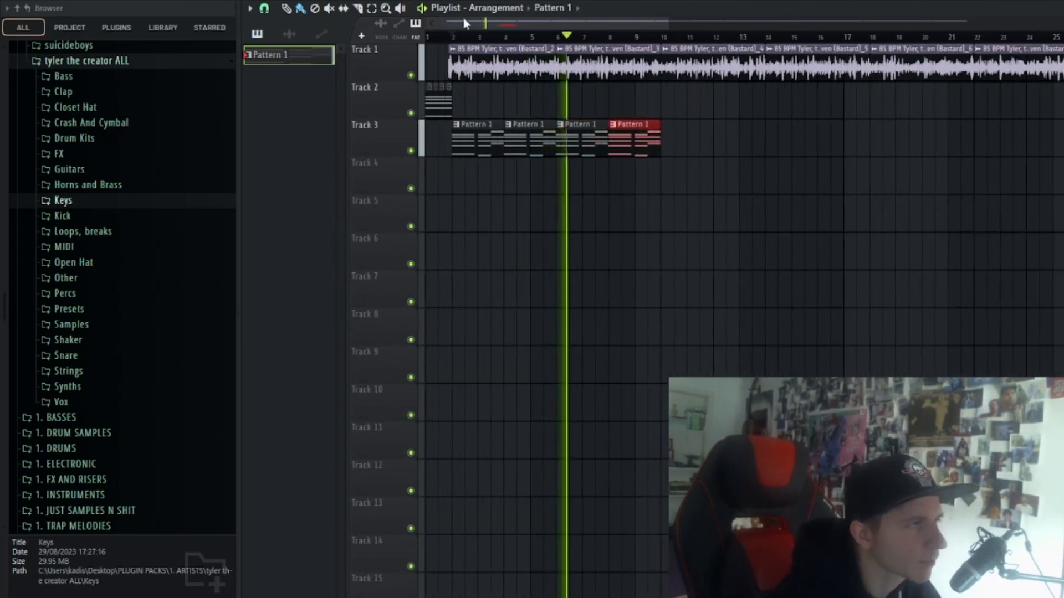
scroll(504, 230, "up", 2)
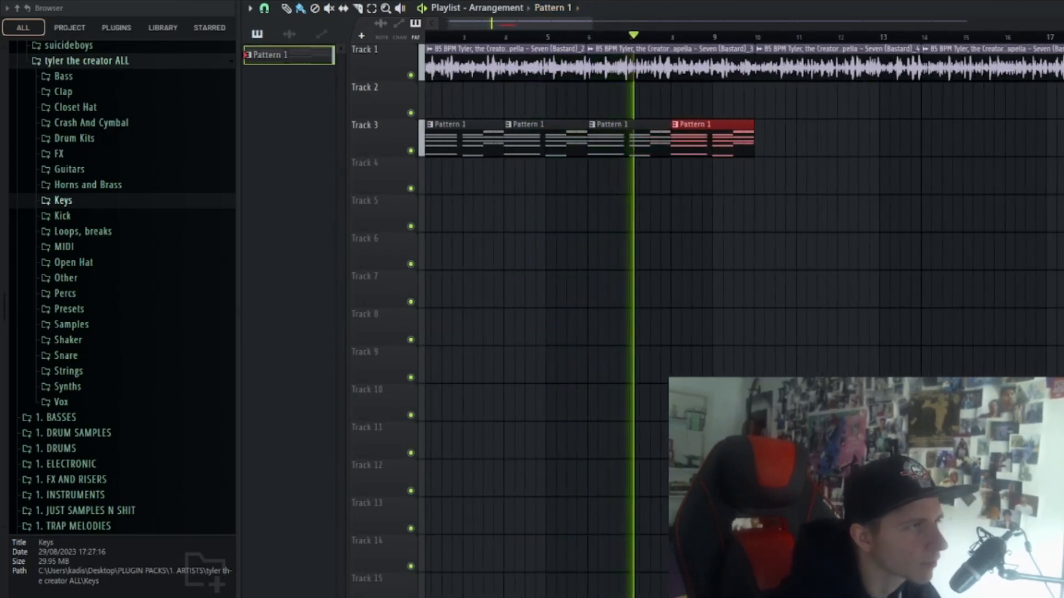
- Clone Pattern 1 as Pattern 2, look over its notes and return to the playlist
key("ctrl+shift+c")
key("F7")
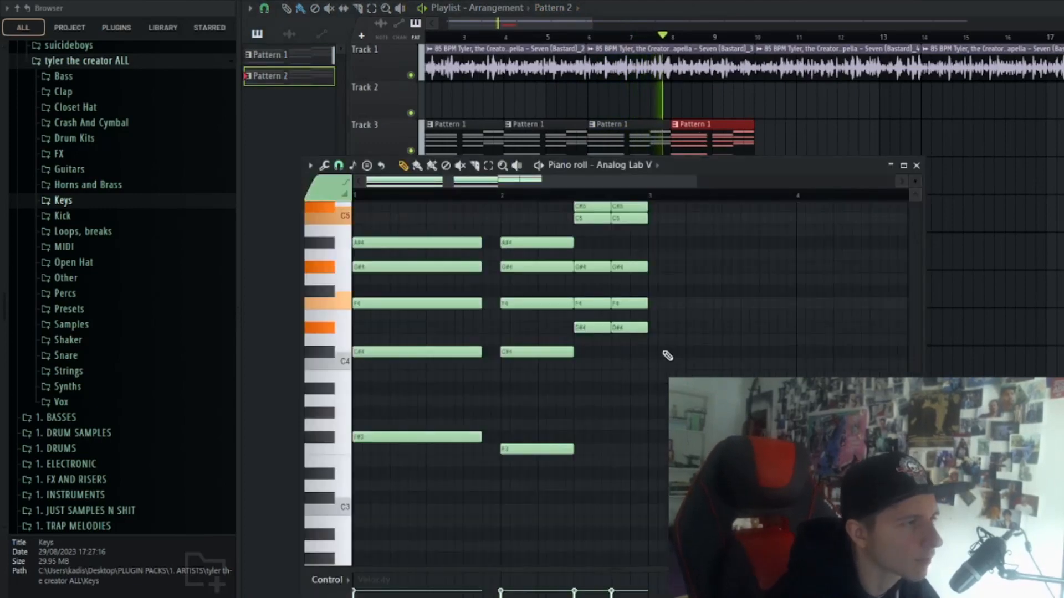
left_click_drag(579, 23, 590, 24)
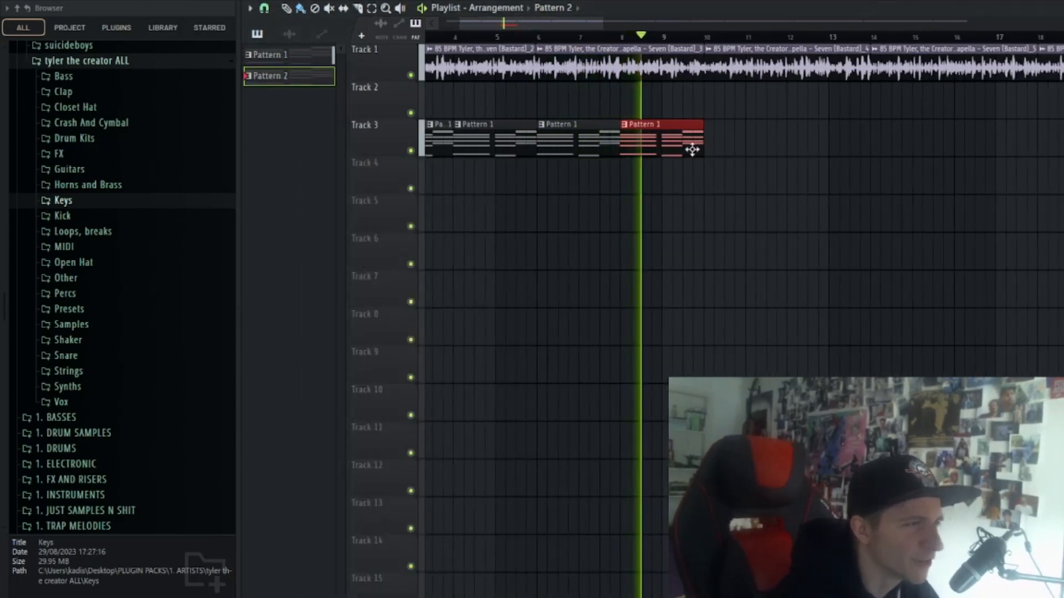
scroll(715, 157, "up", 1)
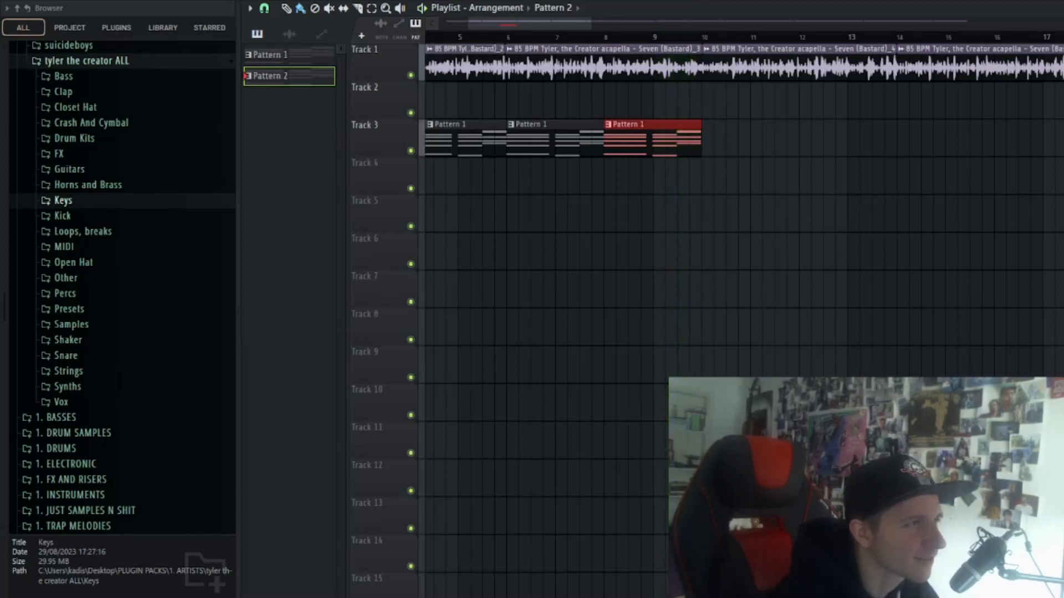
- Delete everything in Pattern 2 except the first chord's A#4, G#4, F4 and C#4, and select those notes
key("F7")
left_click_drag(576, 202, 449, 535)
key("Delete")
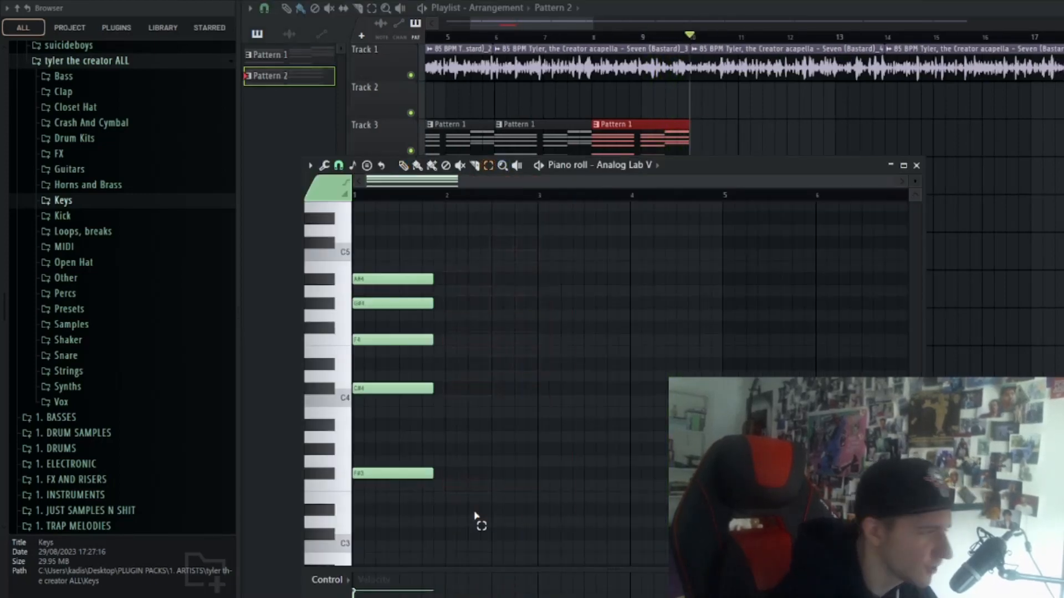
left_click(391, 475)
key("ctrl+a")
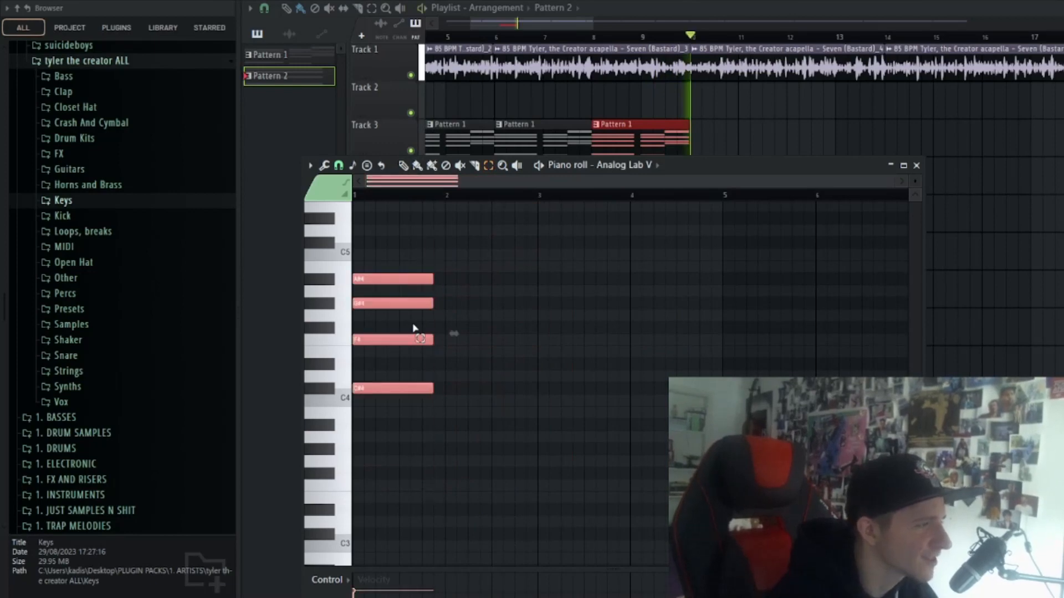
- Place a Pattern 2 clip at bar 10 on Track 3 after the last Pattern 1 clip and play it
key("space")
left_click(708, 130)
key("space")
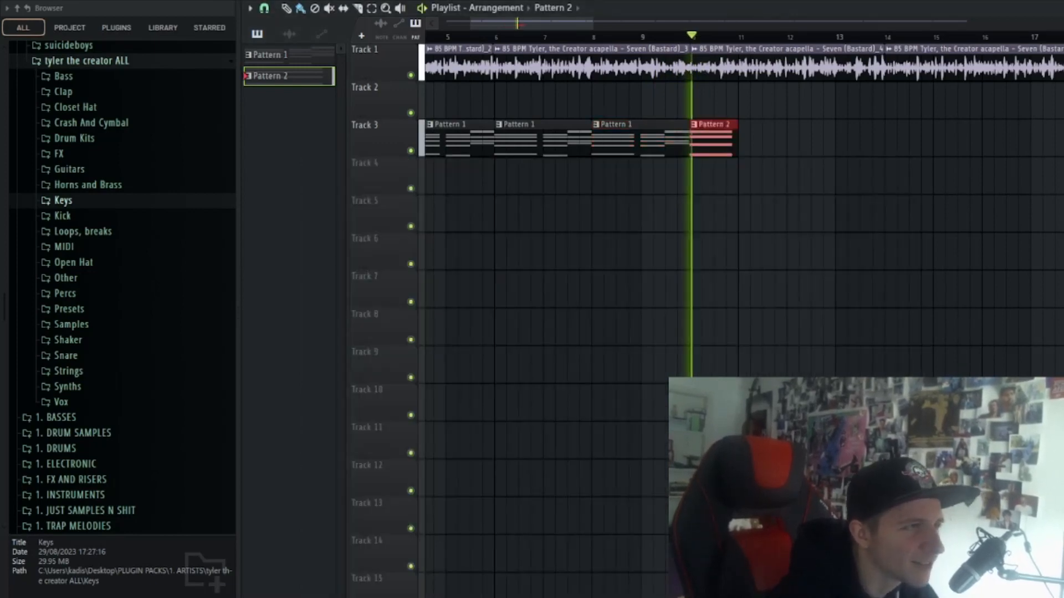
- Lower Pattern 2's chord an octave, repeat it in bar 2, and end with two short A#3, G#3, F3 and C#3 hits
key("F7")
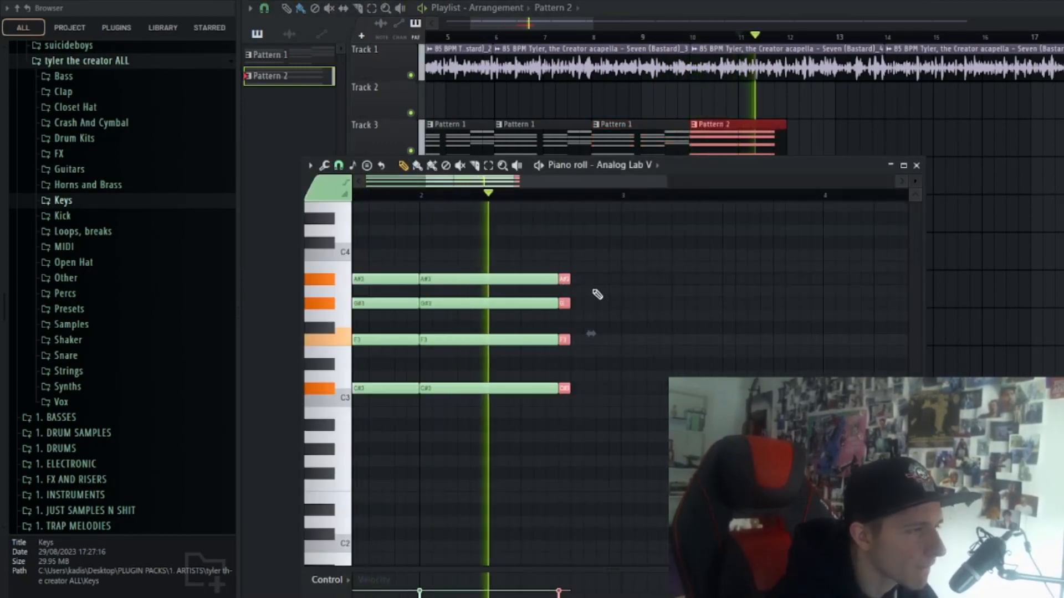
key("space")
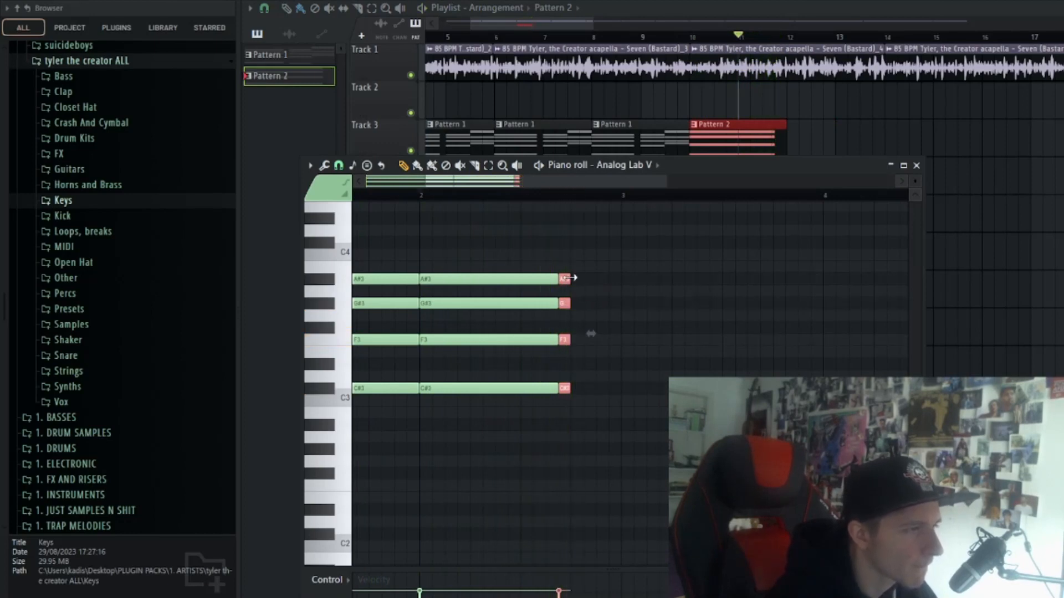
key("ctrl+b")
scroll(571, 280, "down", 1)
key("space")
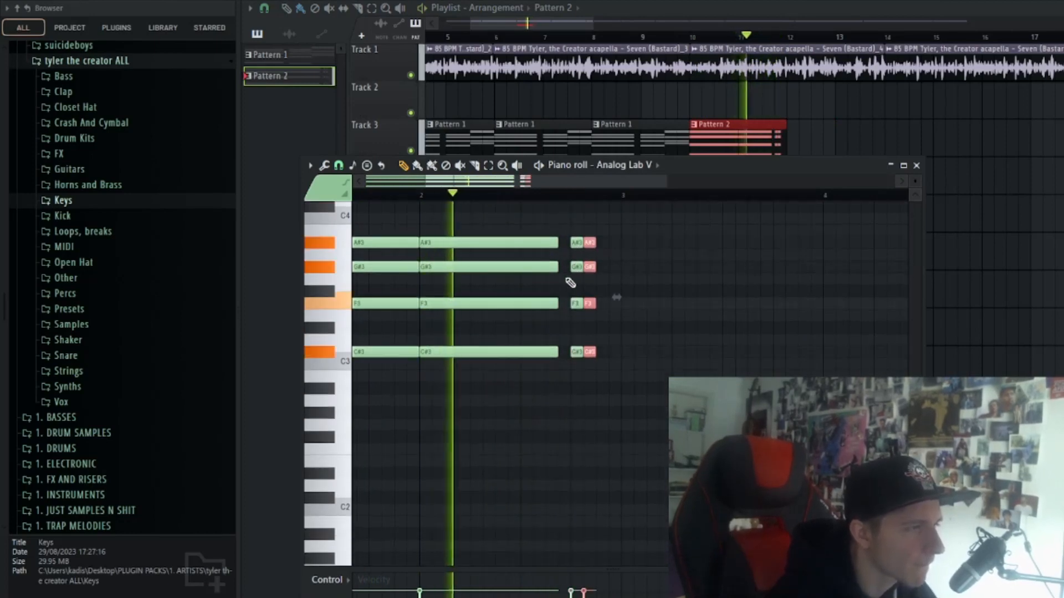
- Transpose the final short chord down one semitone and lengthen it to two steps
key("shift+Down")
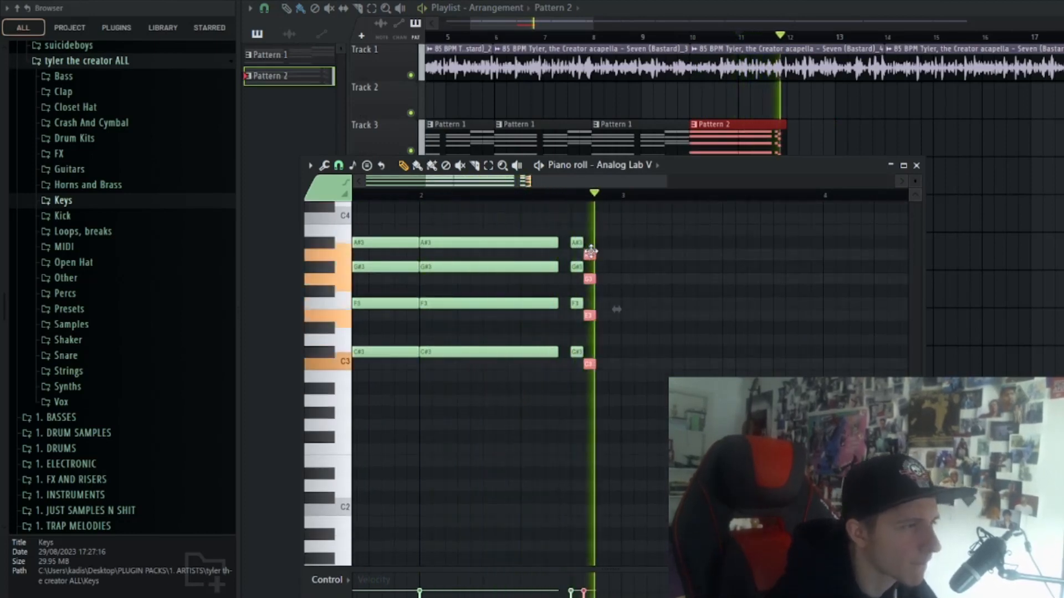
key("space")
key("space")
left_click_drag(592, 255, 606, 254)
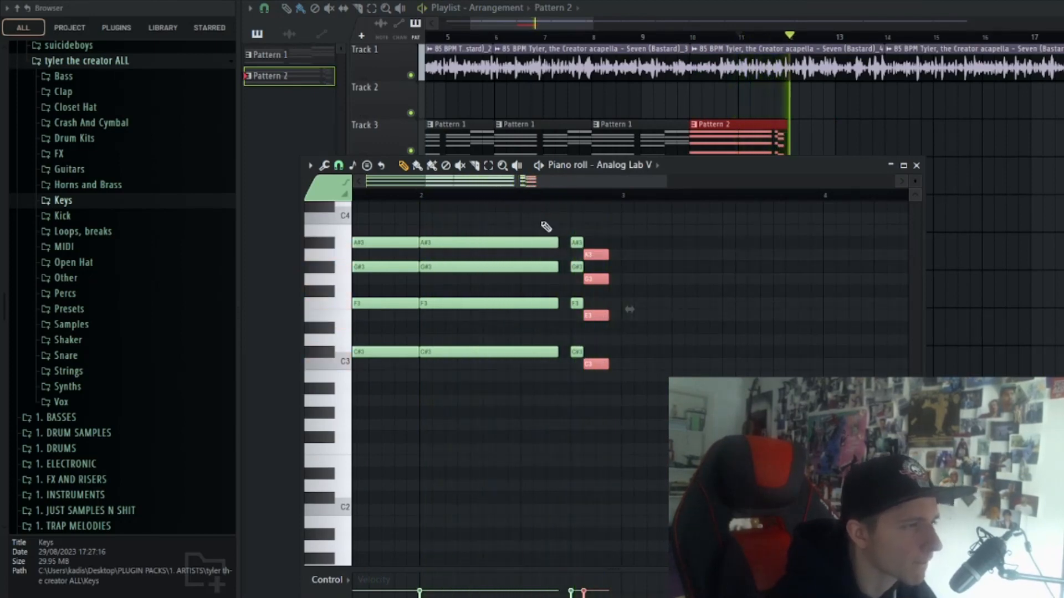
- Duplicate the Pattern 2 clip on Track 3 to bar 12 and return the playback position to the arrangement's start
left_click(553, 23)
key("ctrl+b")
scroll(553, 22, "down", 4)
left_click_drag(499, 36, 396, 41)
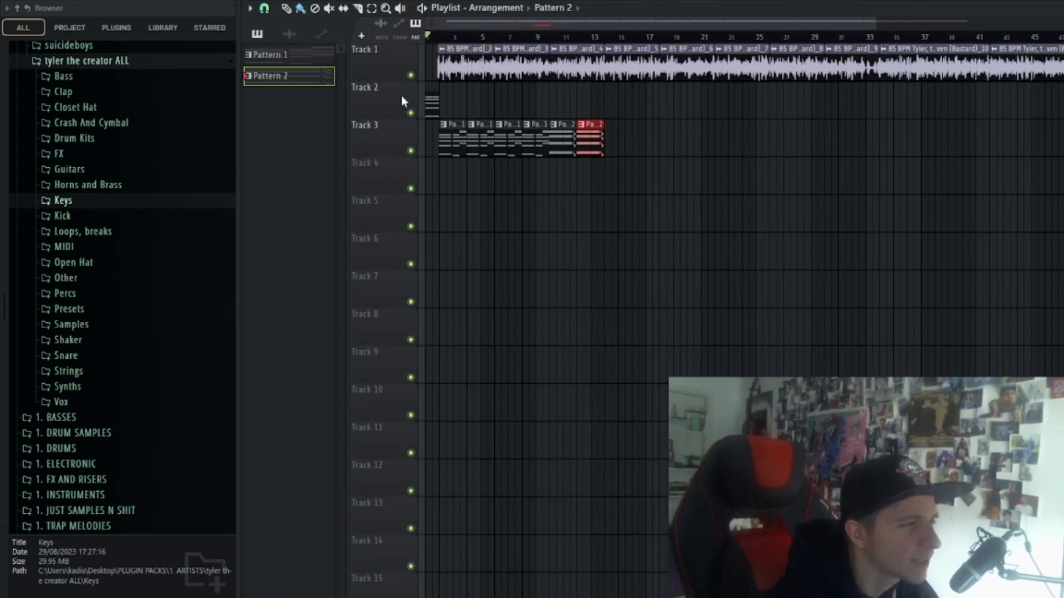
scroll(401, 95, "up", 2)
scroll(569, 110, "down", 1)
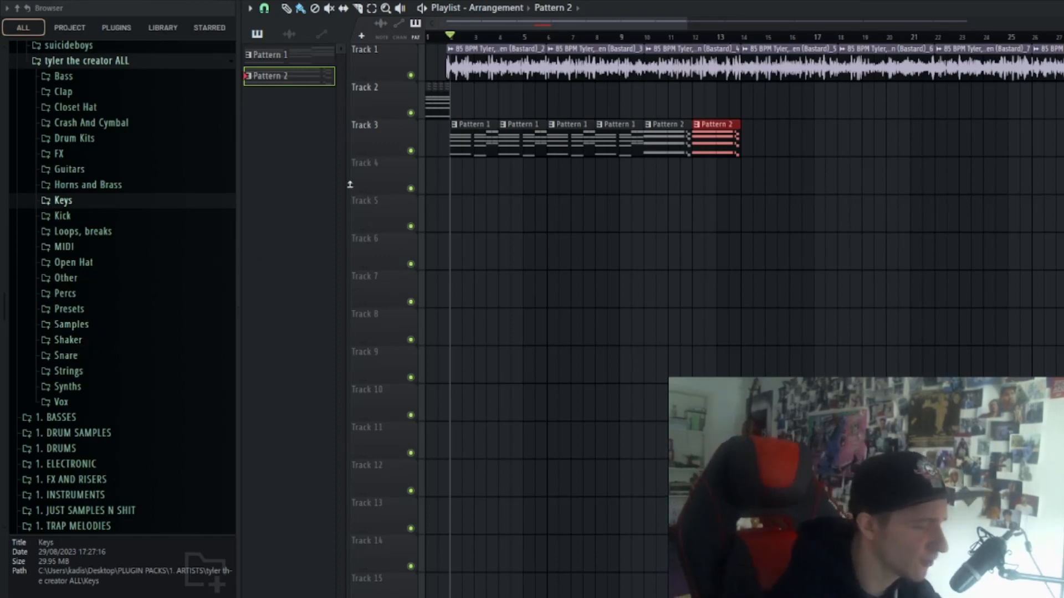
scroll(463, 61, "up", 2)
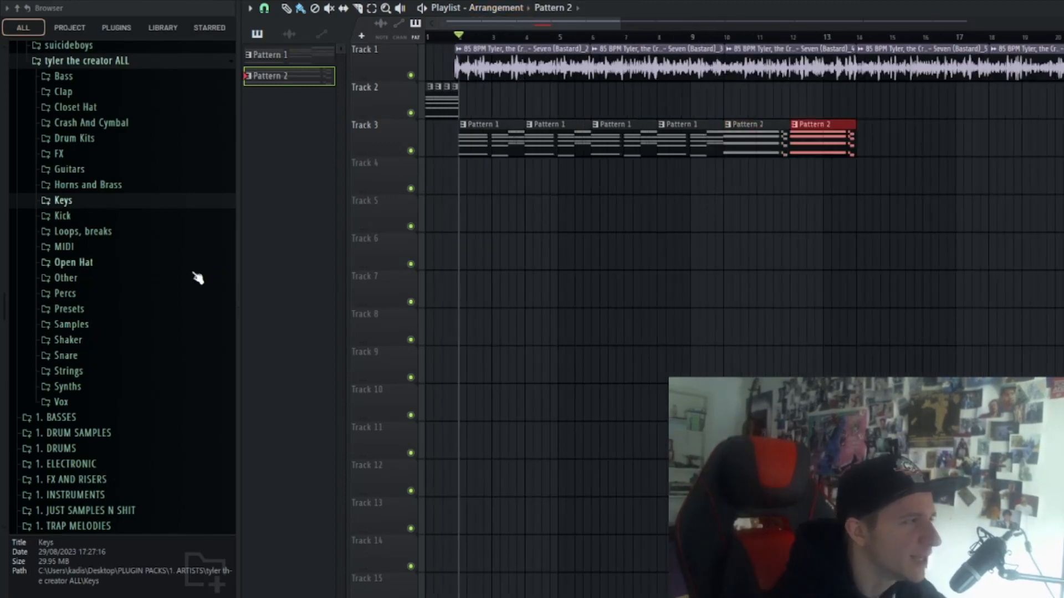
scroll(126, 331, "down", 2)
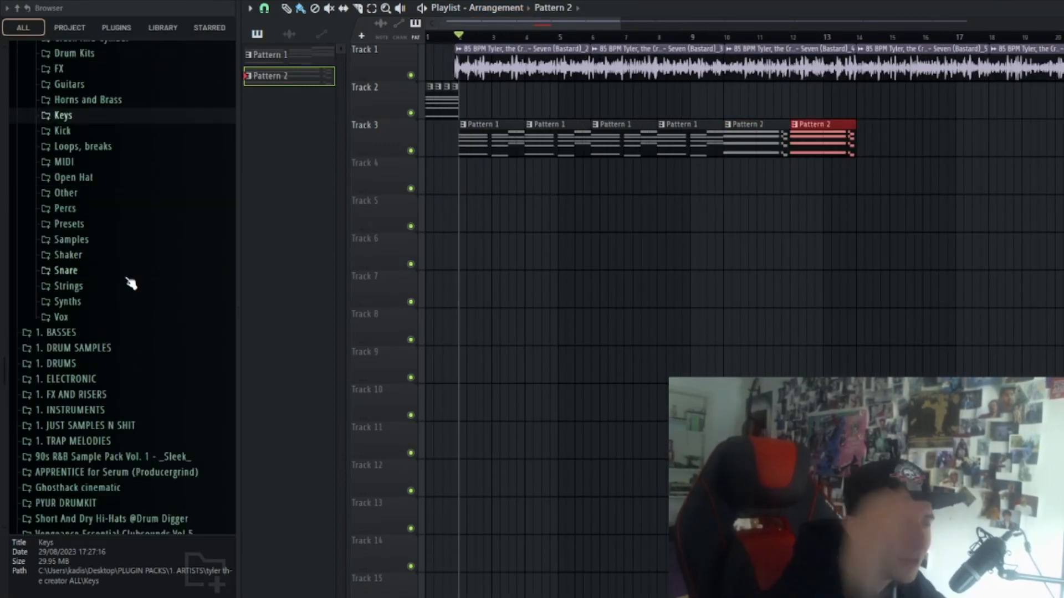
scroll(501, 25, "up", 2)
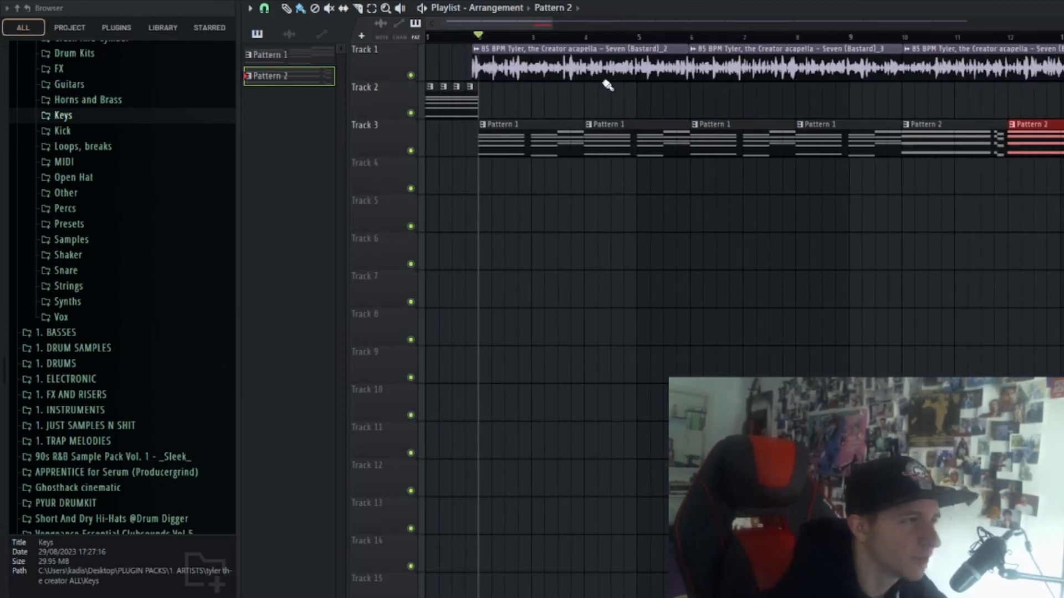
scroll(587, 113, "down", 4)
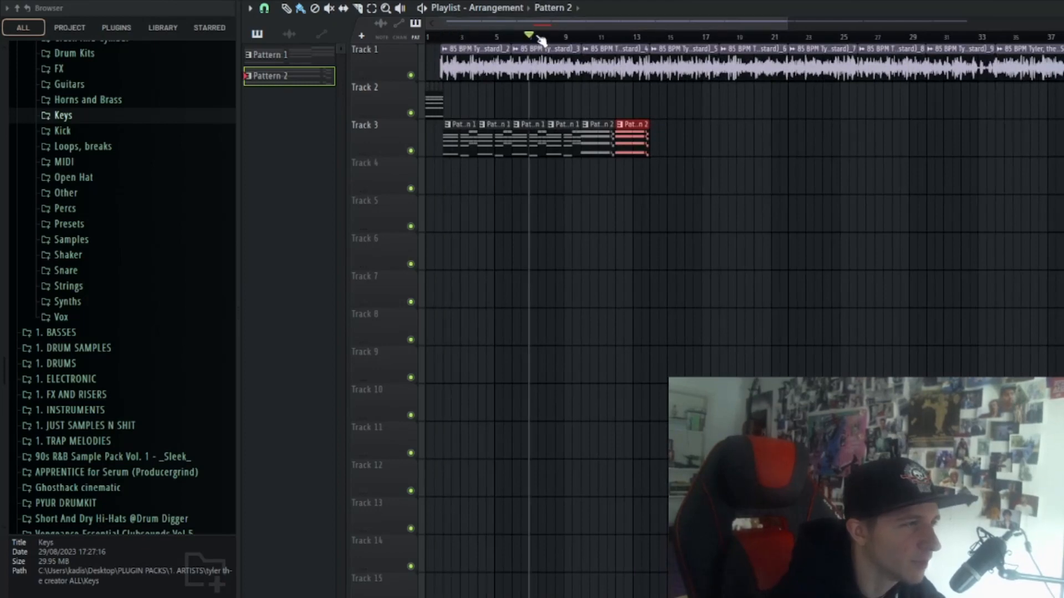
scroll(523, 66, "up", 2)
scroll(435, 53, "up", 2)
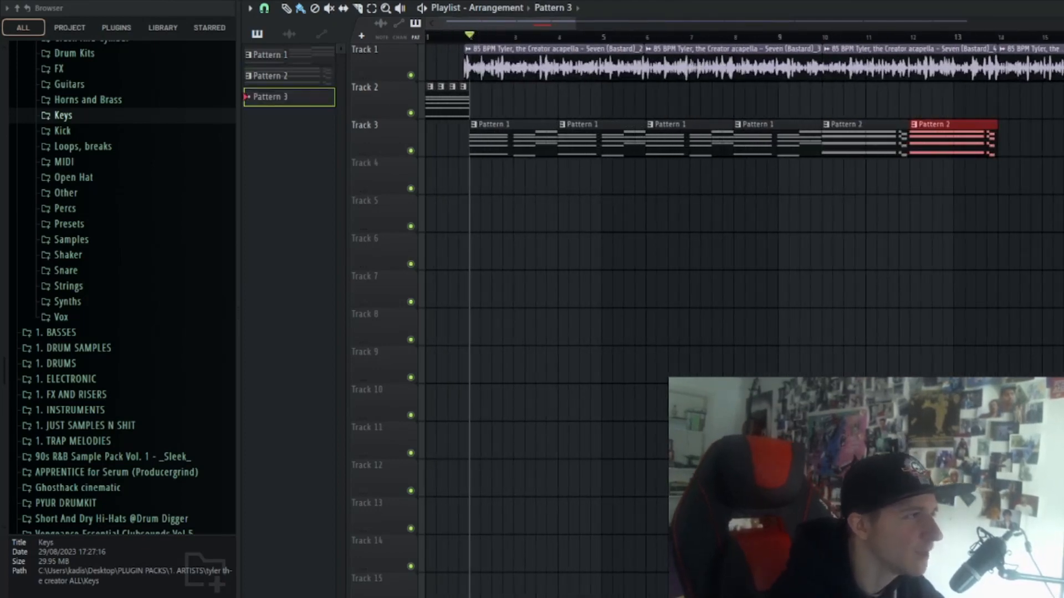
left_click(484, 255)
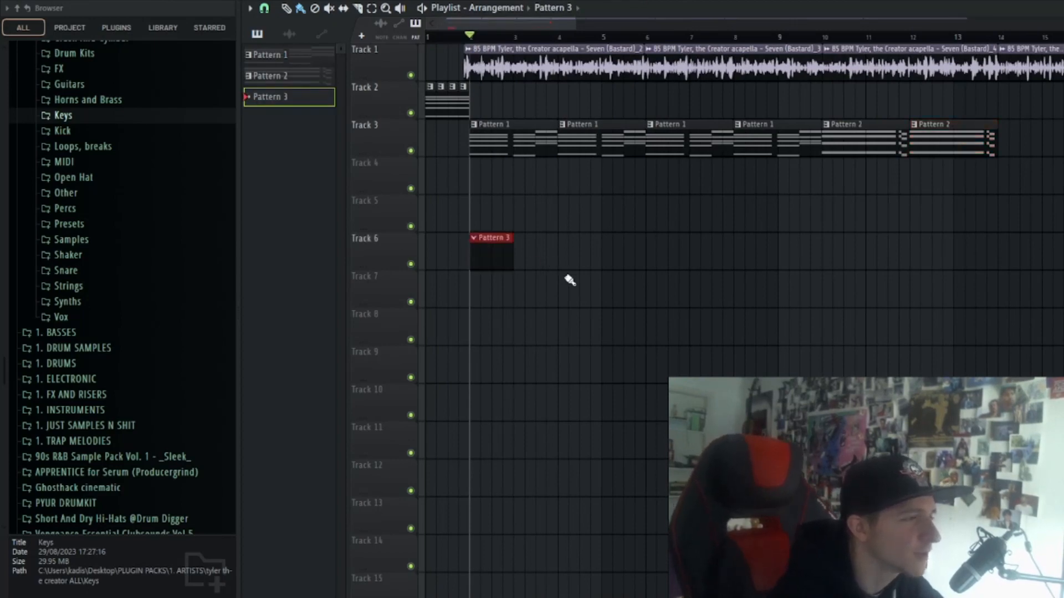
scroll(562, 266, "up", 2)
left_click_drag(506, 26, 472, 27)
right_click(515, 252)
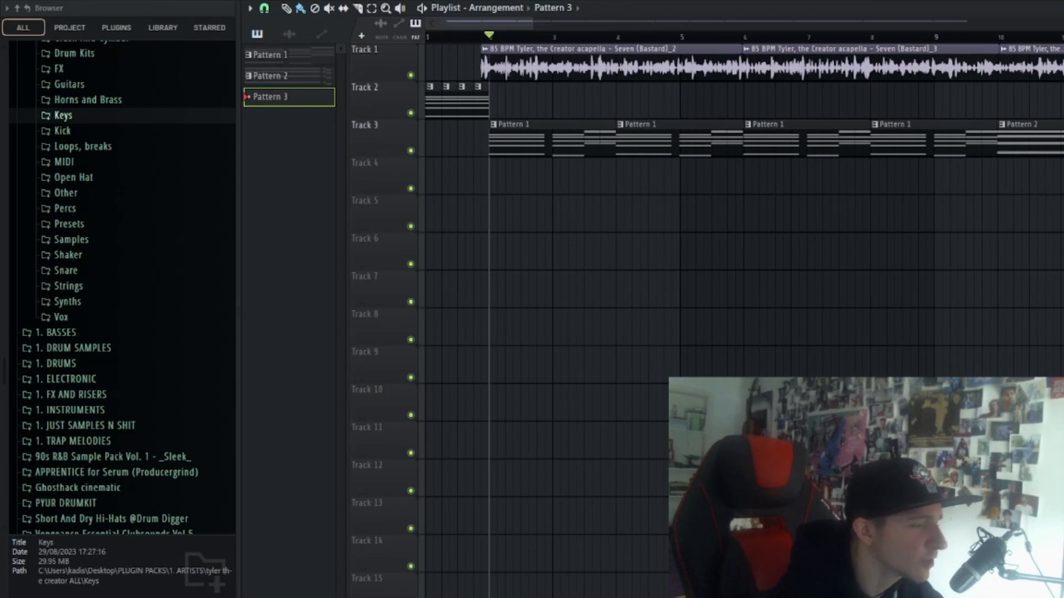
- Preview WILLSHIRE Drum Loop from the "Loops, breaks" folder of the tyler the creator ALL pack and place it on Track 7 at bar 2
scroll(143, 210, "up", 3)
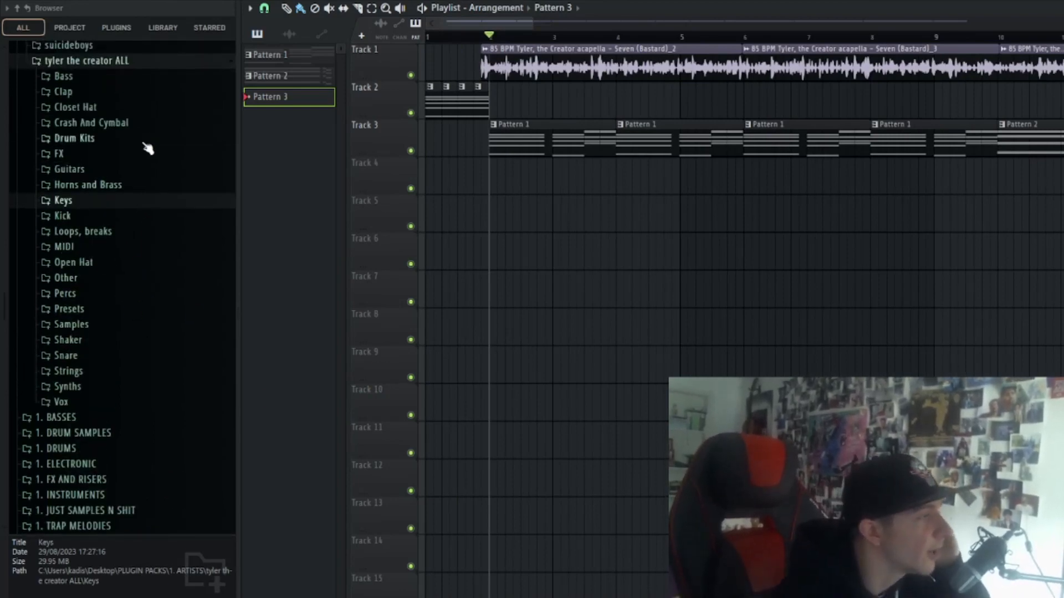
left_click(152, 326)
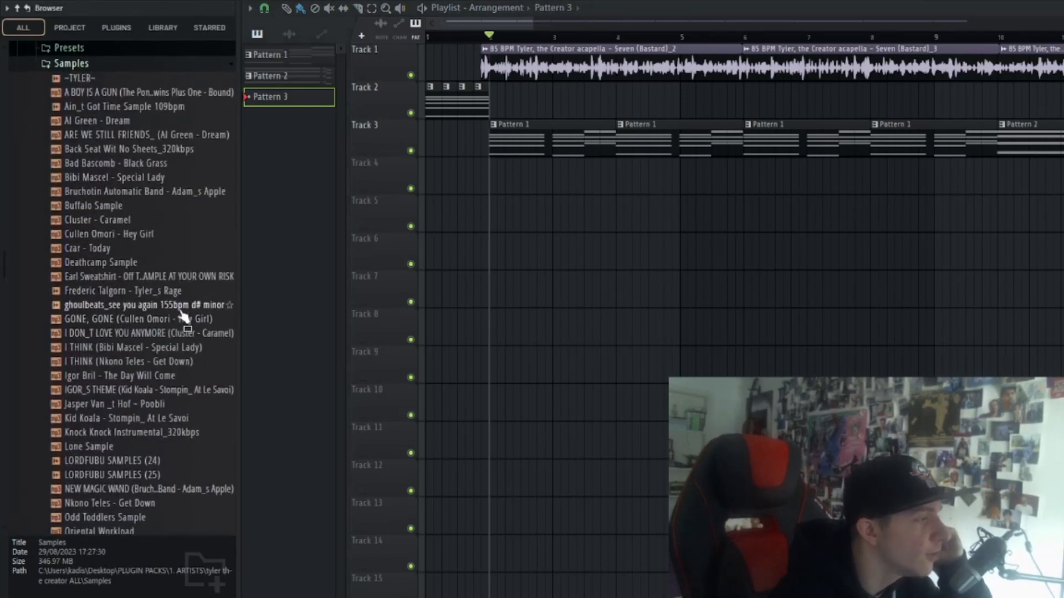
scroll(205, 320, "down", 3)
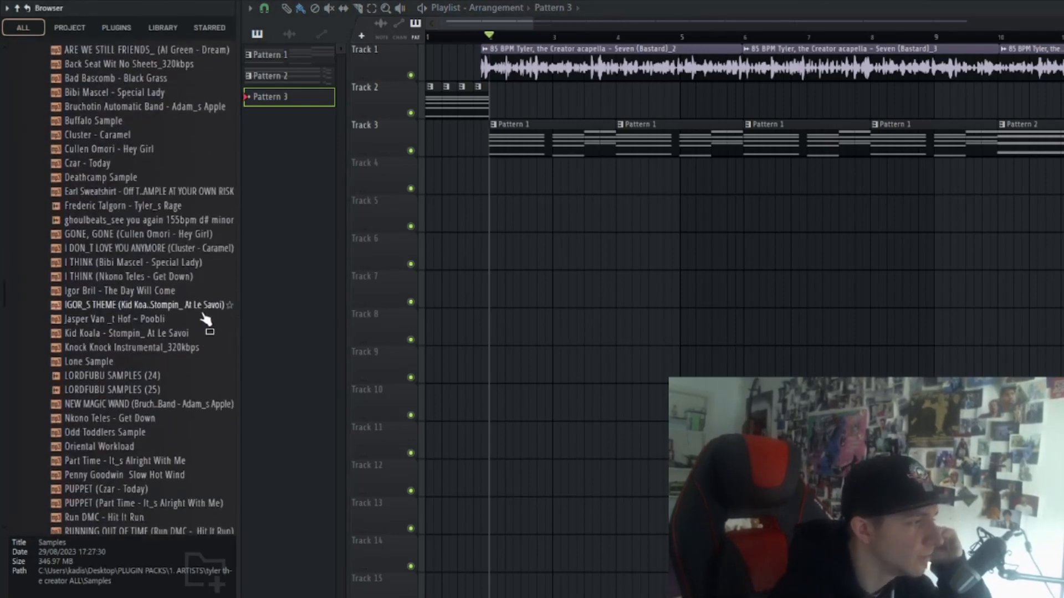
scroll(205, 319, "down", 9)
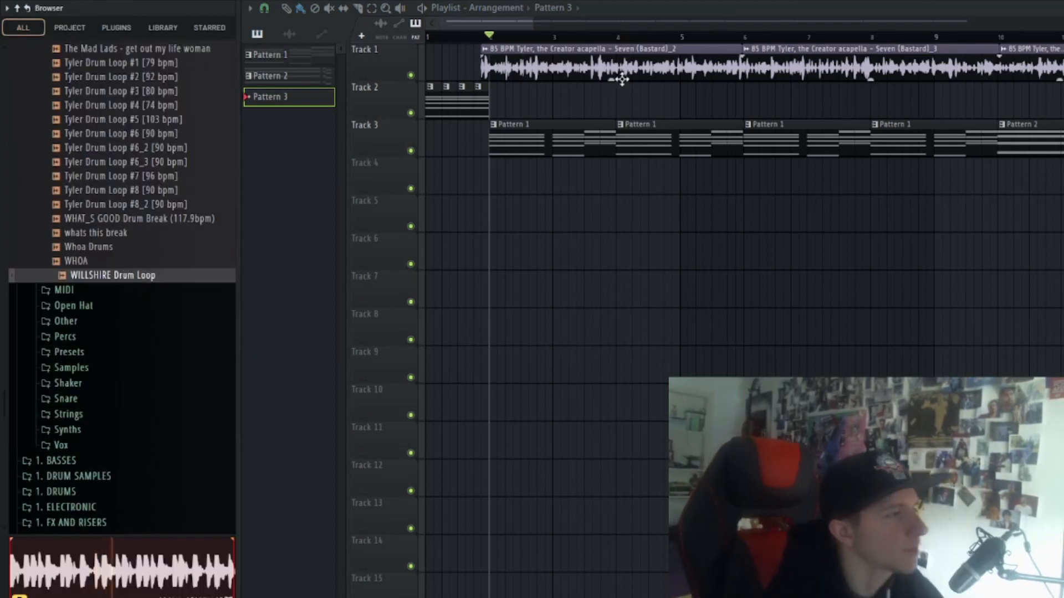
scroll(658, 215, "down", 2)
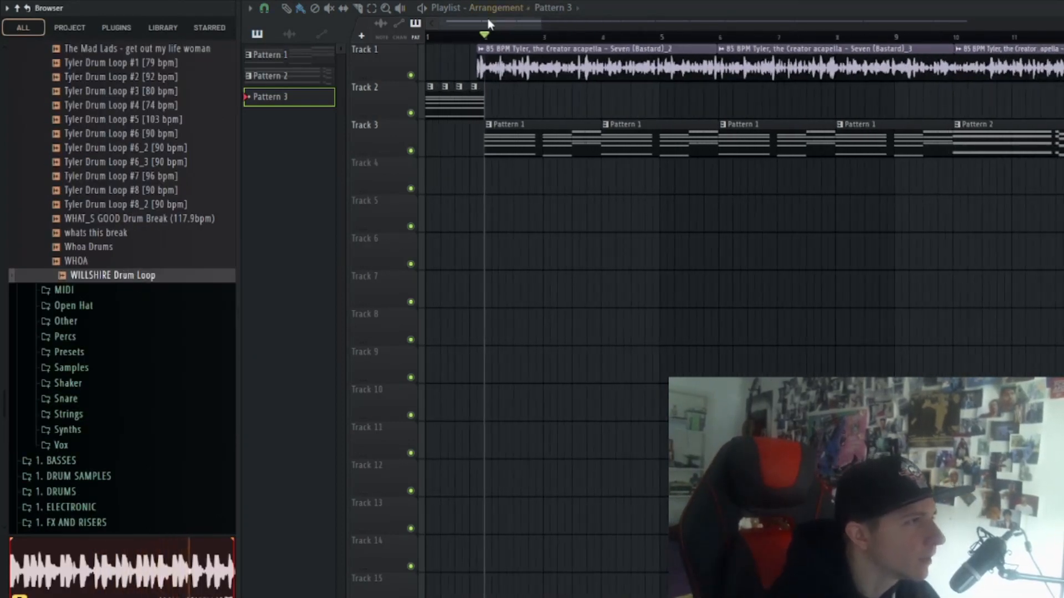
left_click_drag(143, 280, 488, 281)
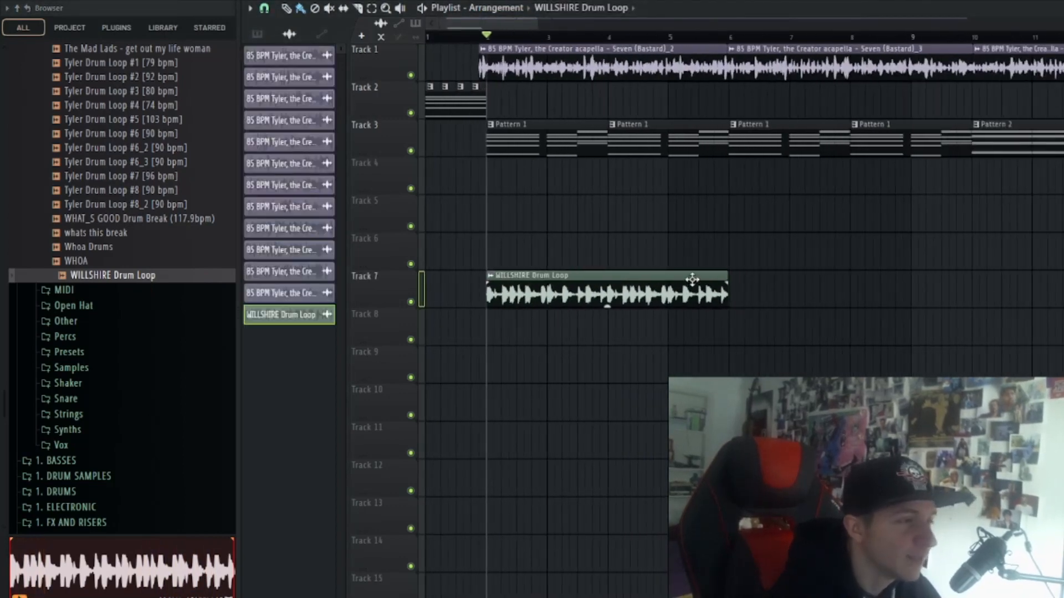
- Time-stretch the WILLSHIRE Drum Loop clip to two bars, audition Track 7 soloed, and turn all tracks back on
double_click(675, 281)
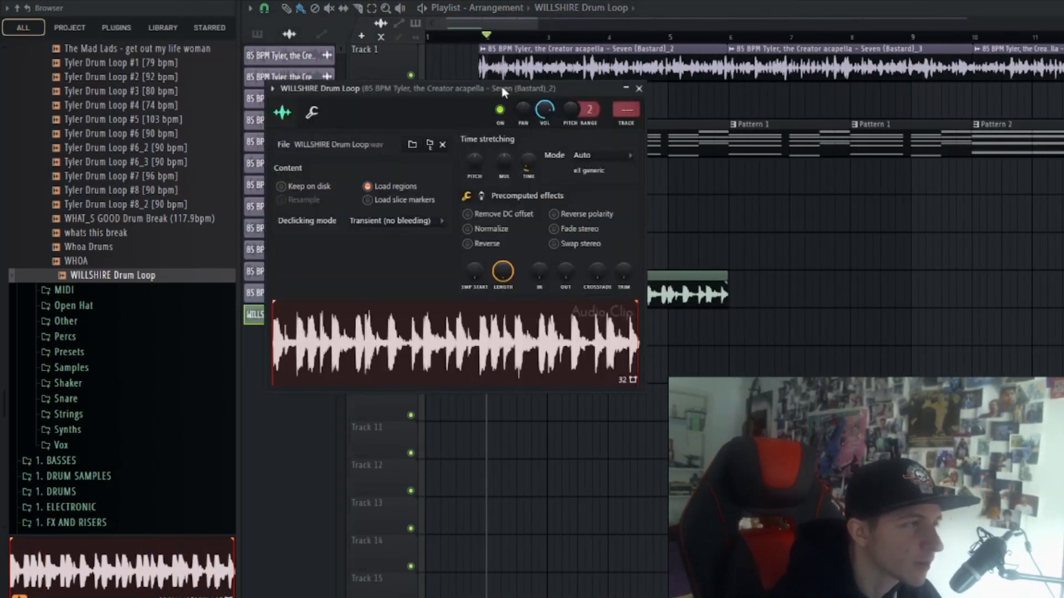
left_click_drag(505, 92, 782, 374)
scroll(520, 72, "down", 3)
scroll(521, 72, "up", 2)
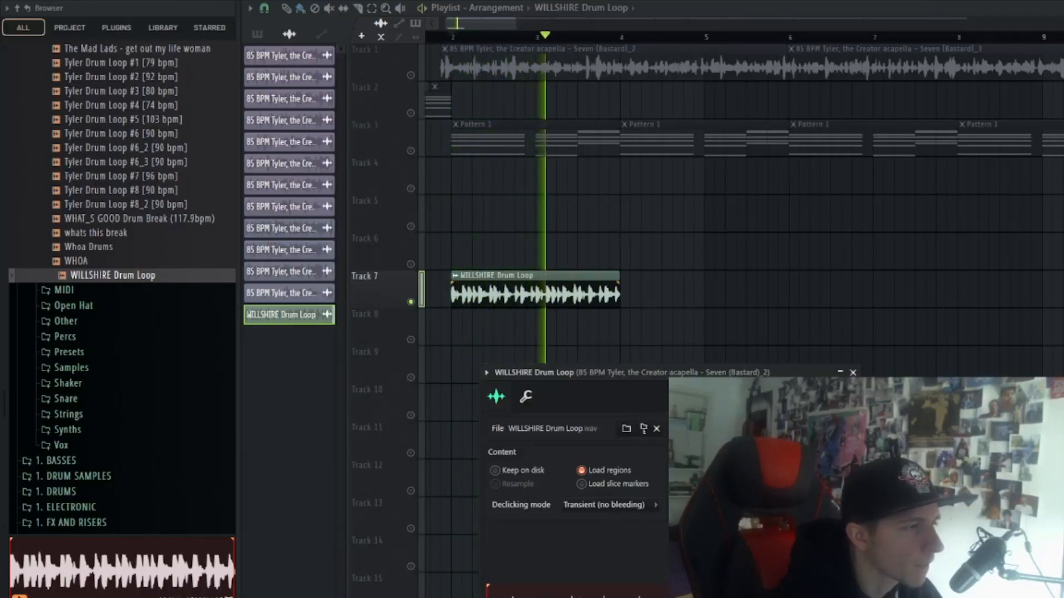
left_click(854, 372)
right_click(411, 302)
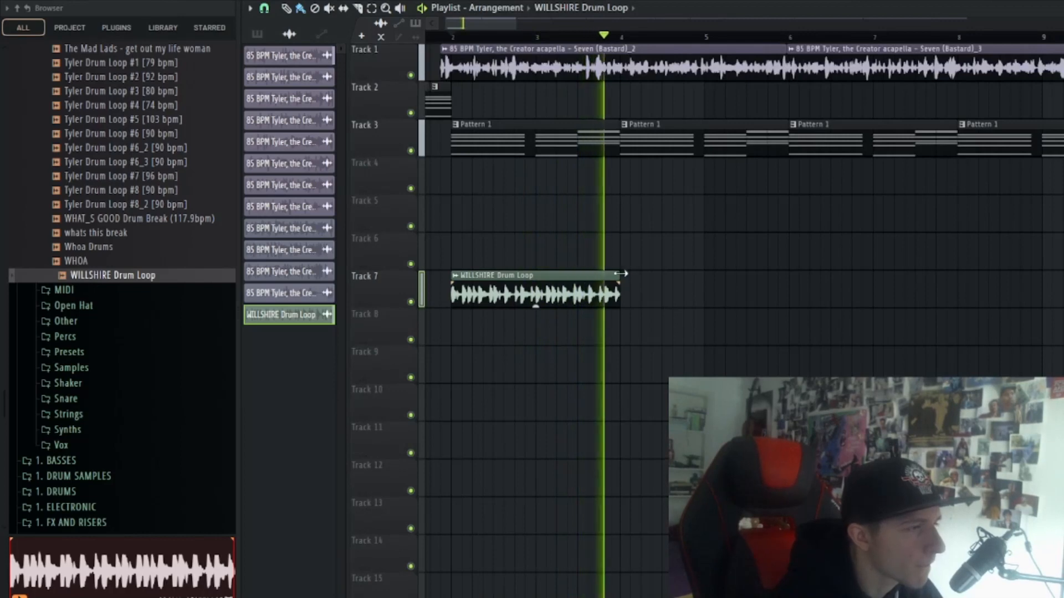
- Repeat the WILLSHIRE Drum Loop clip on Track 7 at bars 4, 6 and 8
left_click(655, 275)
scroll(680, 287, "down", 4)
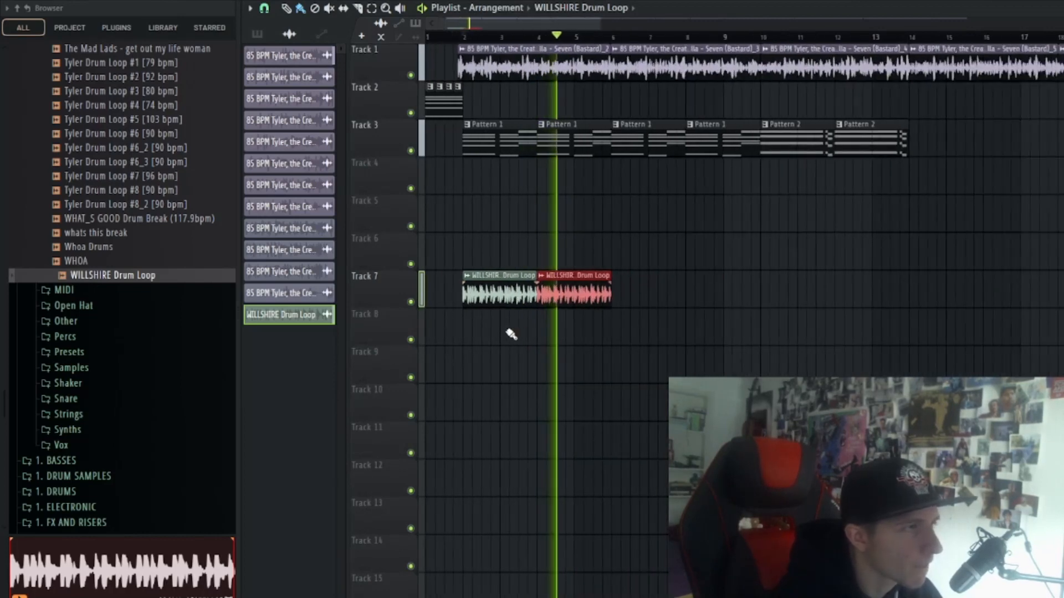
scroll(502, 335, "up", 3)
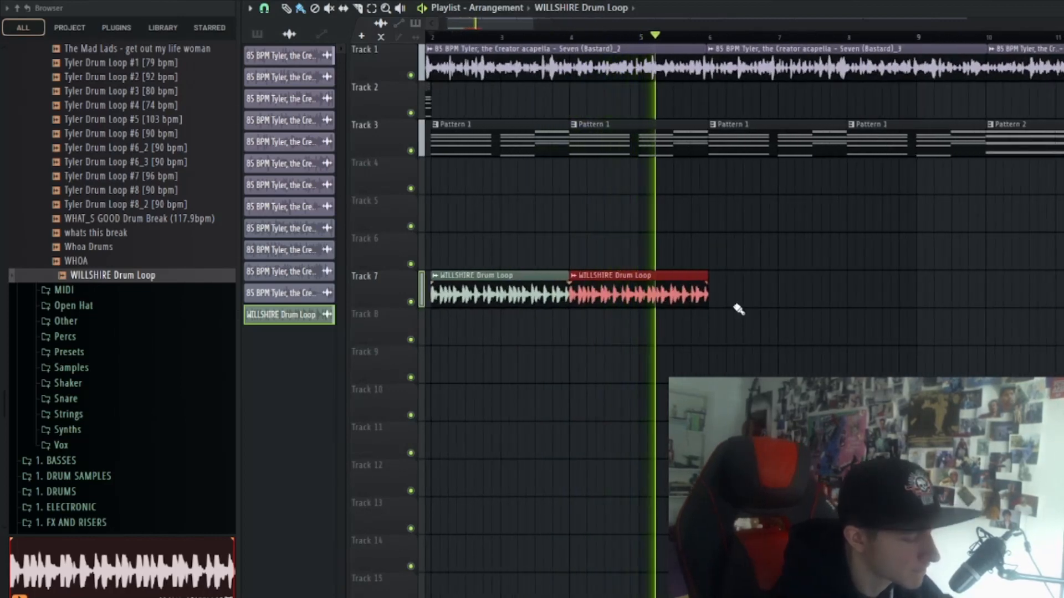
left_click(723, 293)
scroll(720, 293, "down", 3)
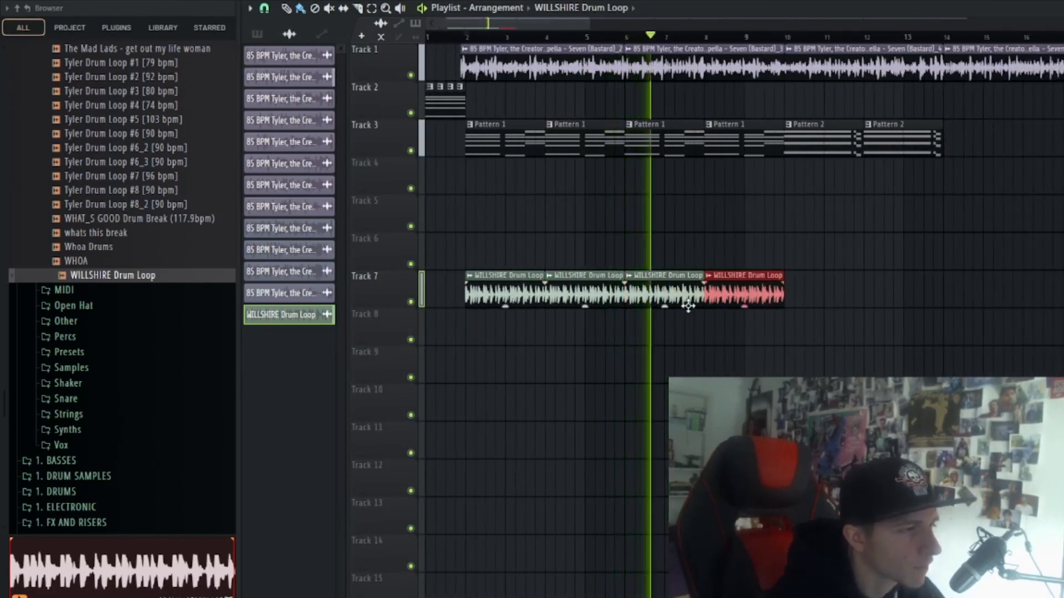
- Trim the last WILLSHIRE Drum Loop clip on Track 7 so it ends half a bar before bar 10
scroll(672, 311, "up", 3)
scroll(734, 306, "down", 3)
scroll(658, 303, "up", 4)
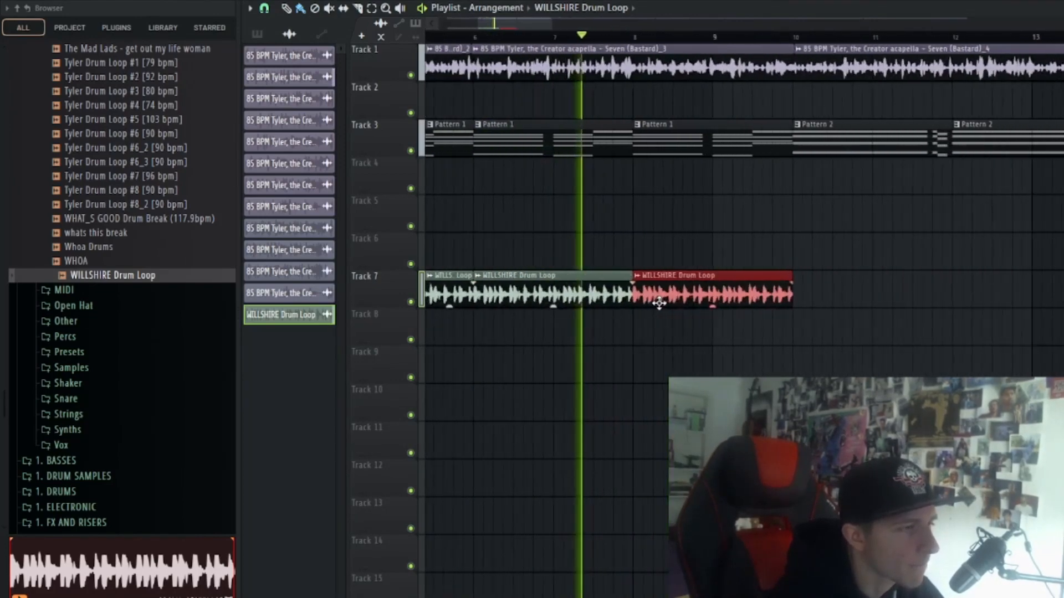
scroll(700, 214, "down", 3)
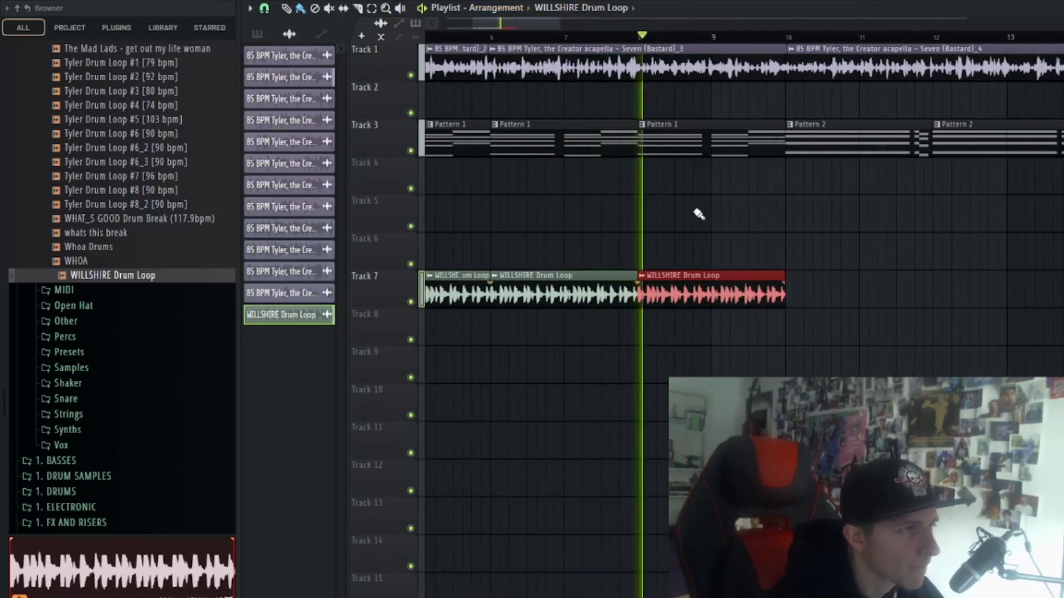
scroll(706, 257, "up", 1)
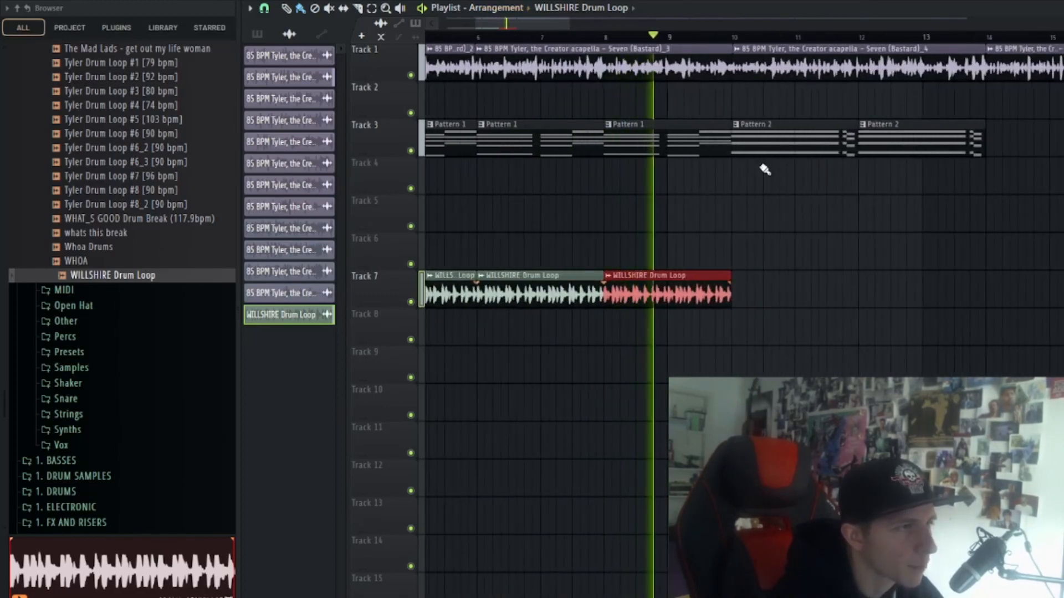
scroll(725, 277, "up", 3)
left_click_drag(737, 277, 673, 276)
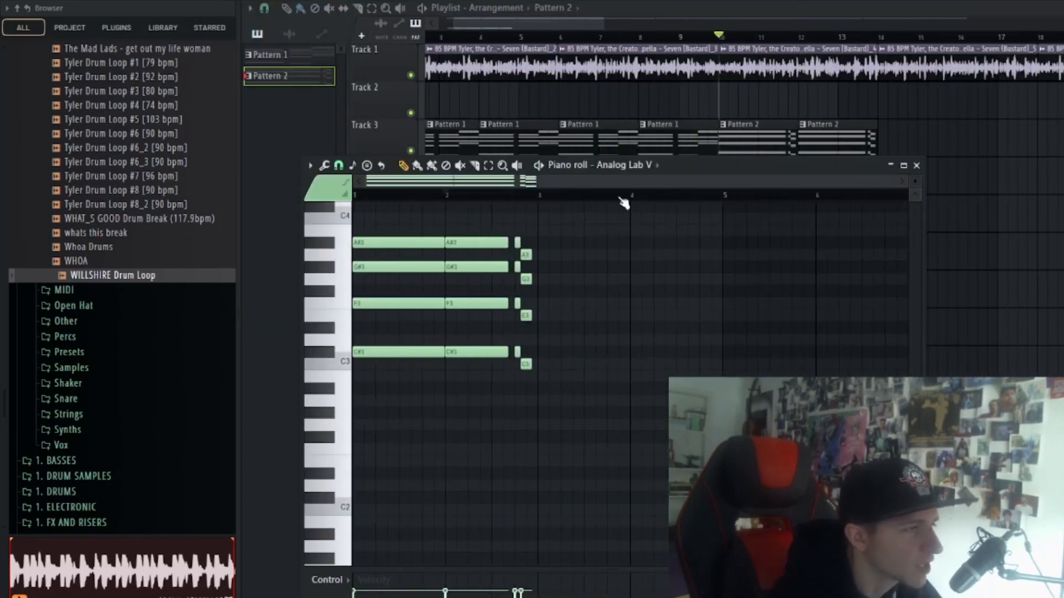
- Transpose all of Pattern 2's Analog Lab V notes down one semitone and play the result
key("ctrl+a")
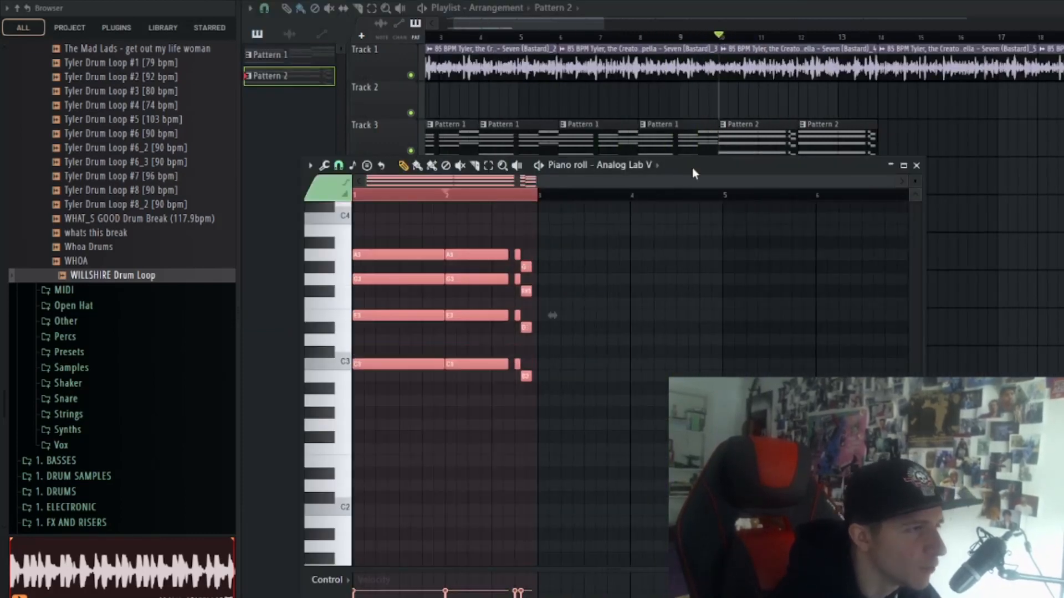
key("space")
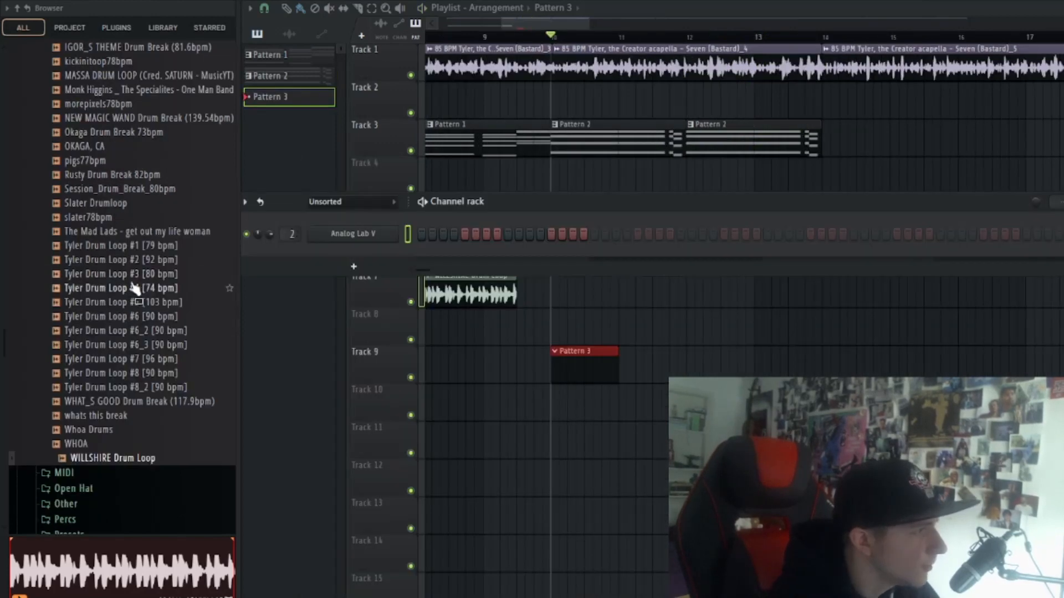
- Preview Tyler Drum Loop #3 [80 bpm] and place it on Track 9 at bar 10 under the first Pattern 2 clip
left_click(175, 276)
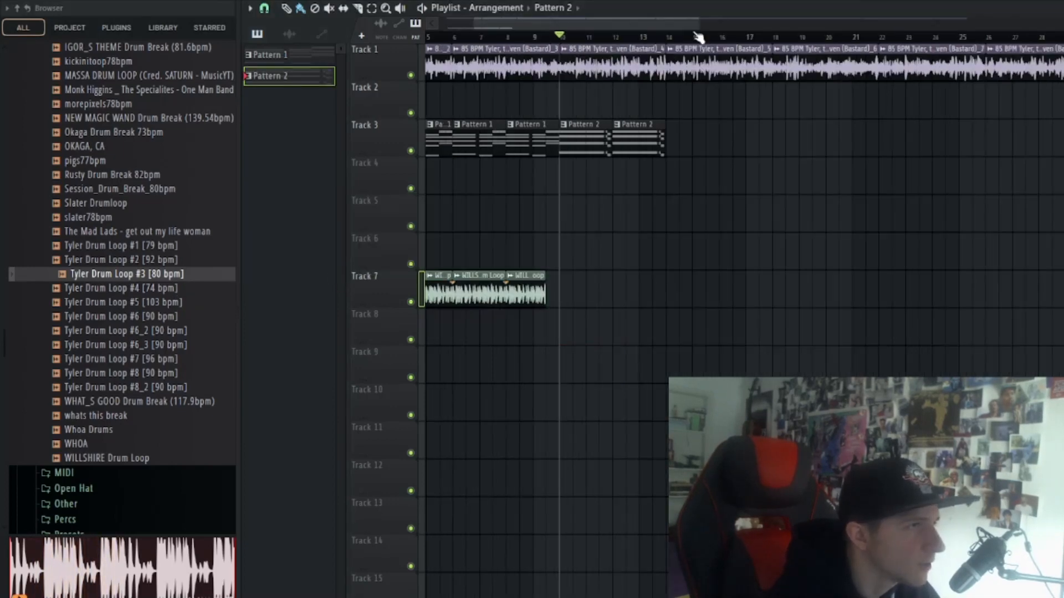
scroll(588, 69, "up", 3)
scroll(655, 206, "down", 3)
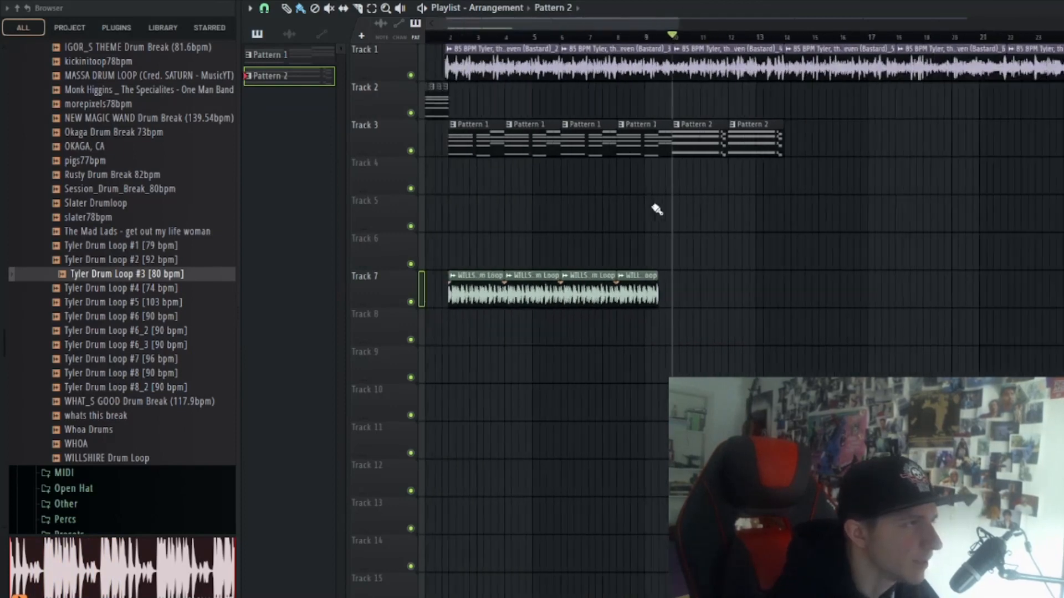
scroll(655, 207, "up", 3)
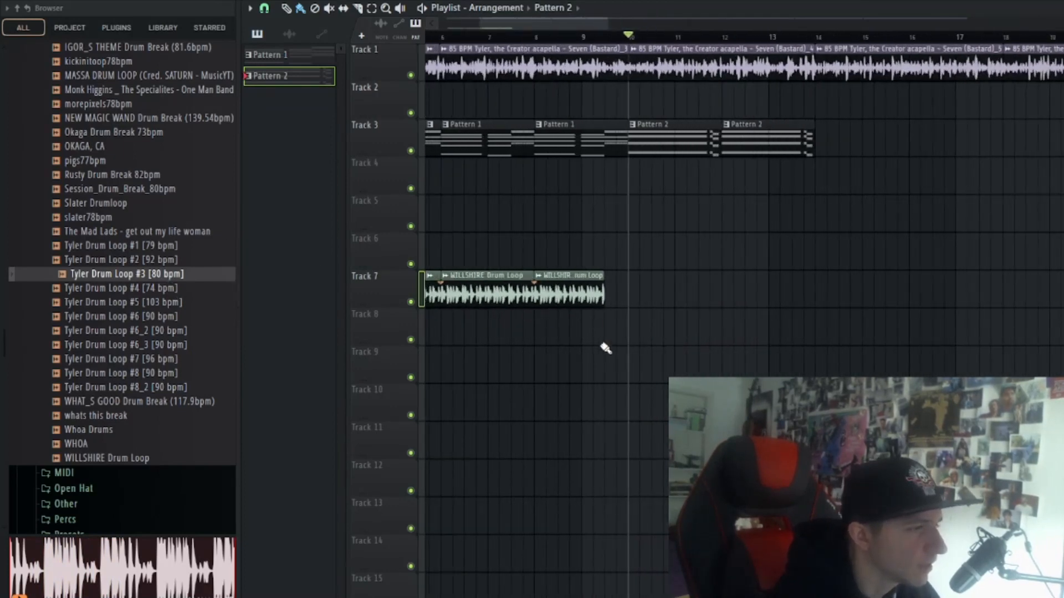
scroll(606, 347, "up", 1)
left_click_drag(181, 275, 646, 363)
- Play the arrangement from bar 8 to check the transition from WILLSHIRE Drum Loop to Tyler Drum Loop #3
scroll(612, 311, "down", 3)
left_click(570, 36)
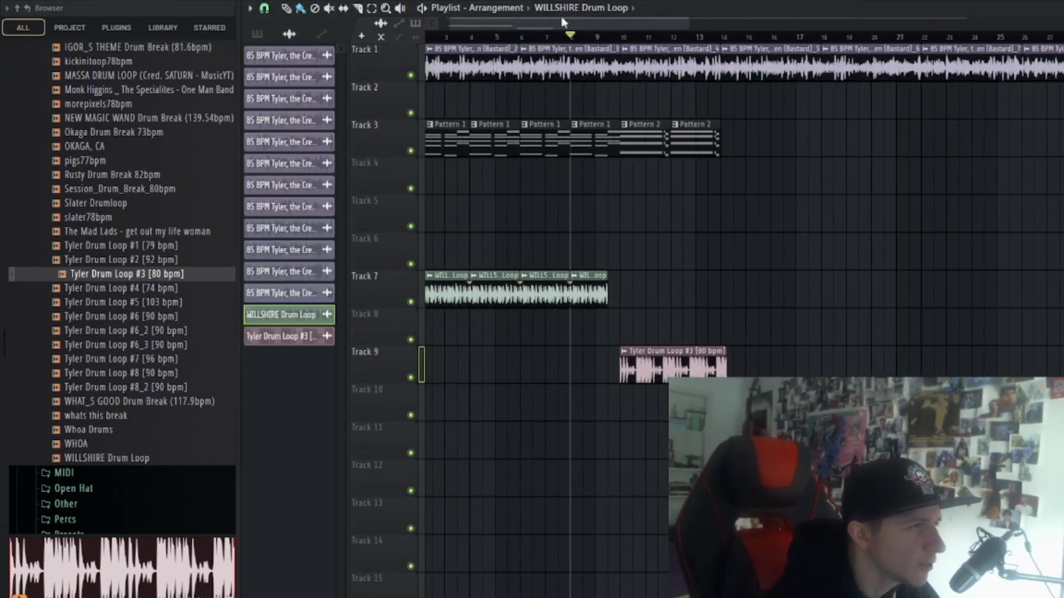
key("space")
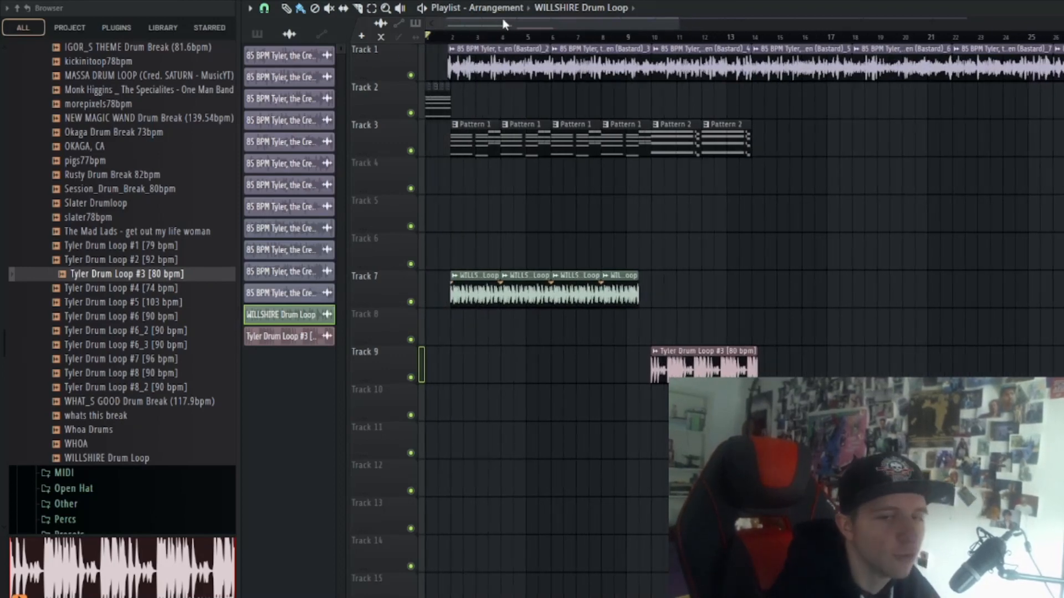
scroll(696, 226, "up", 3)
left_click(475, 37)
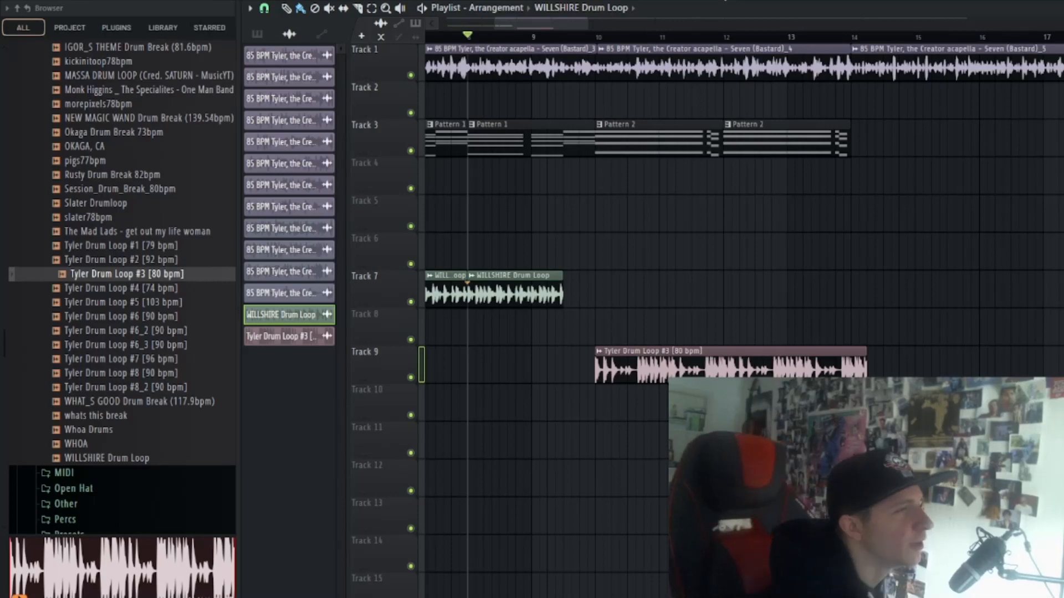
scroll(691, 192, "down", 3)
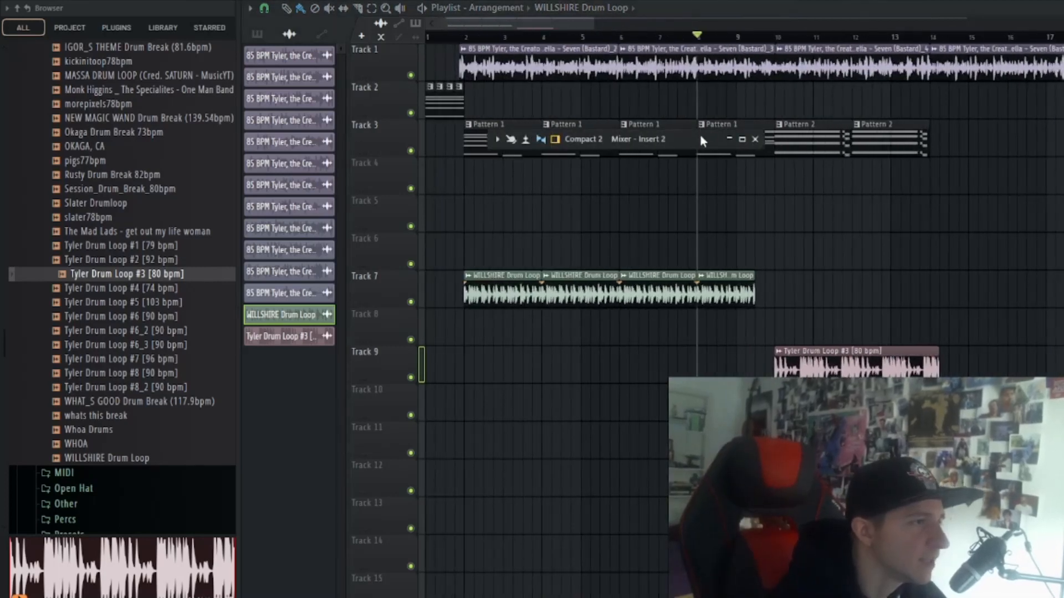
double_click(701, 141)
left_click_drag(317, 149, 263, 158)
key("F9")
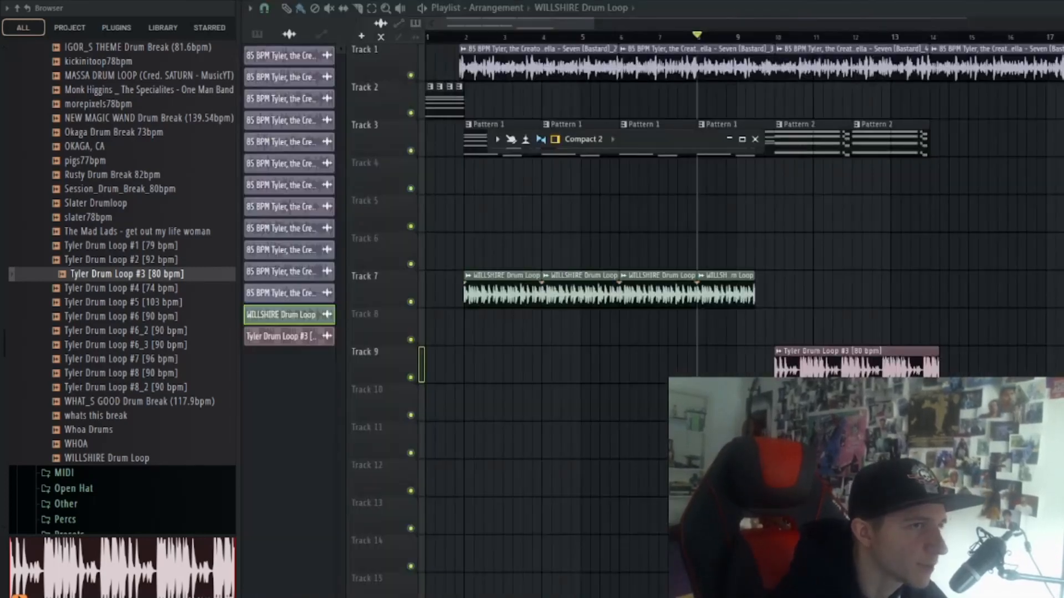
key("F9")
- Move the Tyler Drum Loop #3 clip on Track 9 half a bar earlier to start where the WILLSHIRE loops end
scroll(727, 291, "down", 3)
scroll(695, 360, "up", 3)
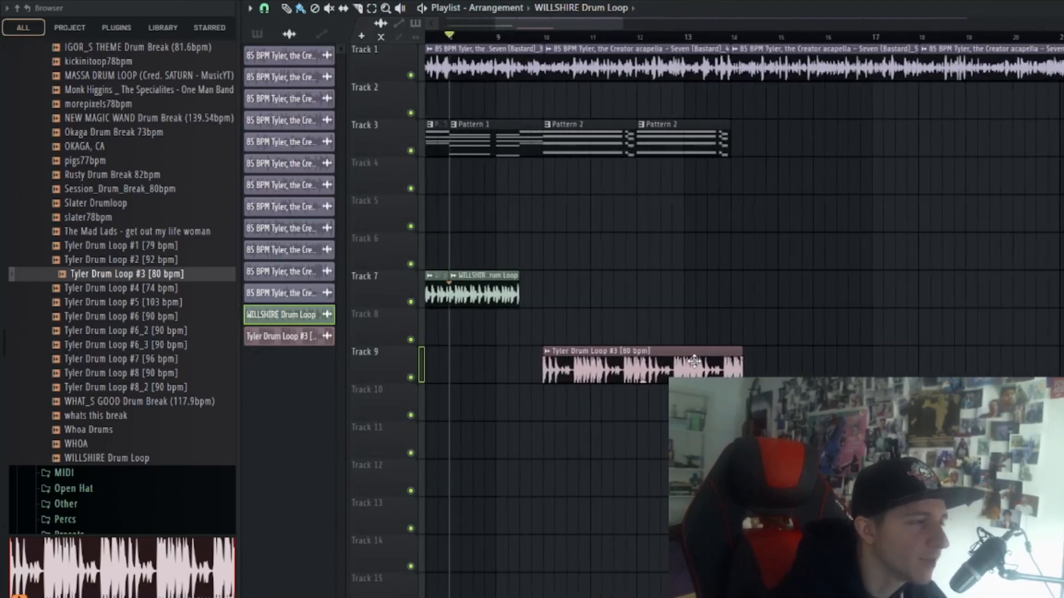
left_click_drag(695, 361, 672, 360)
scroll(507, 322, "up", 3)
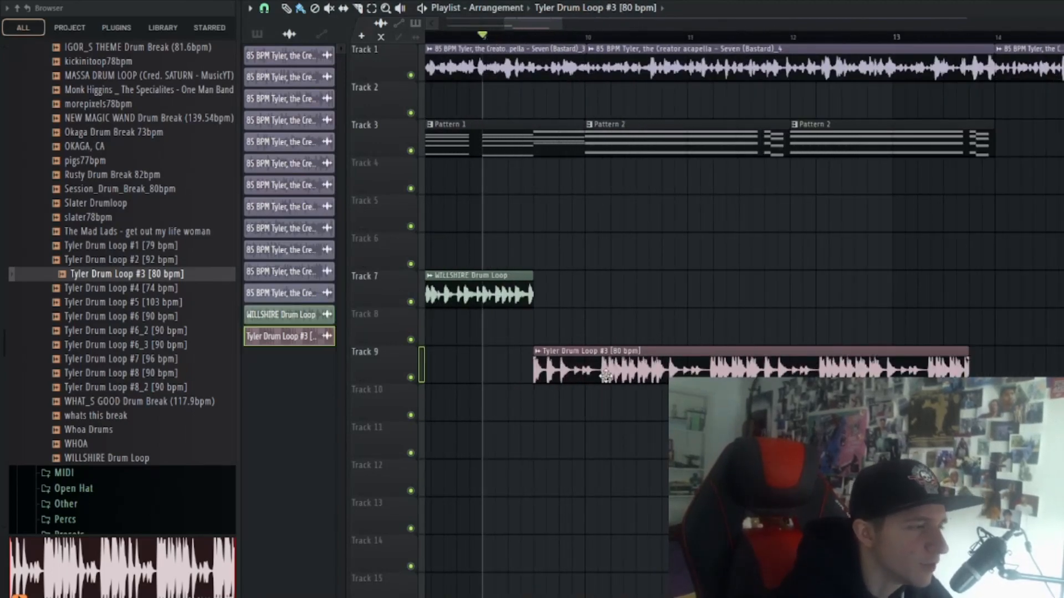
- Time-stretch Tyler Drum Loop #3 to exactly four bars and move its Track 9 clip to start at bar 10
scroll(605, 375, "down", 3)
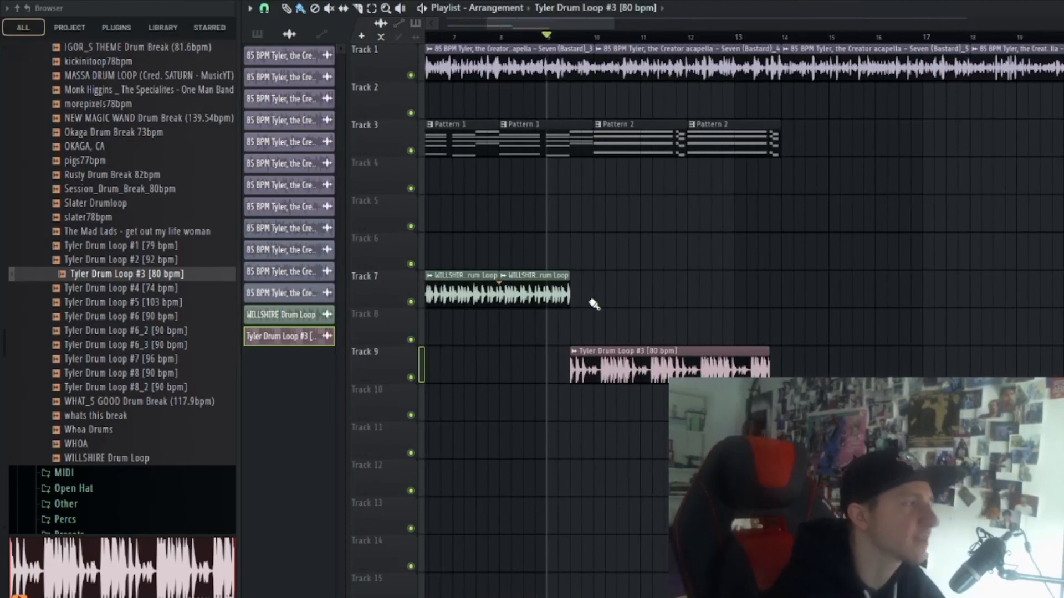
scroll(633, 363, "up", 2)
key("space")
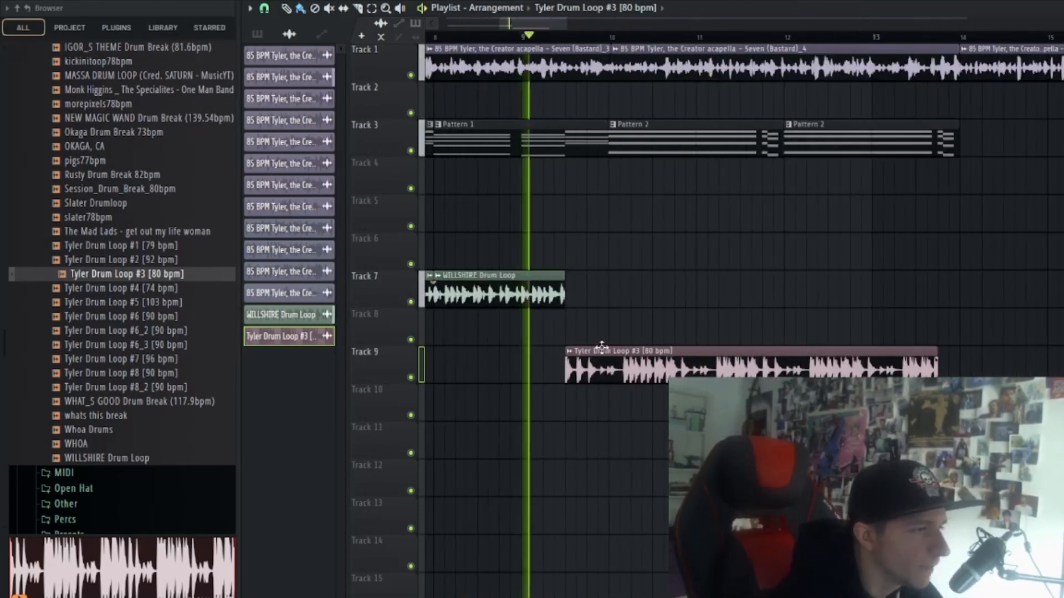
double_click(601, 356)
left_click_drag(571, 104, 422, 95)
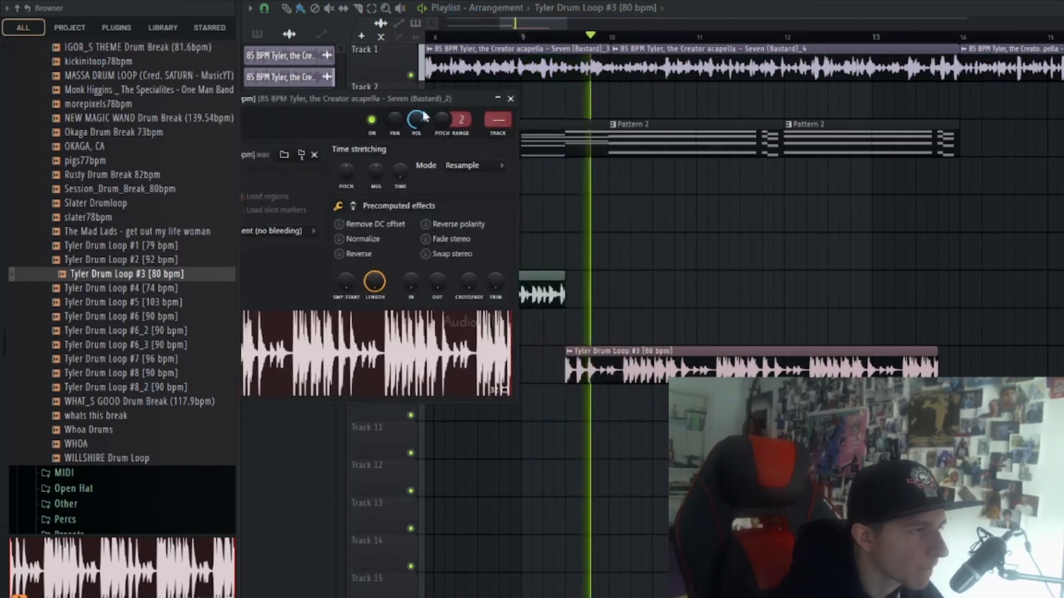
left_click_drag(604, 359, 625, 359)
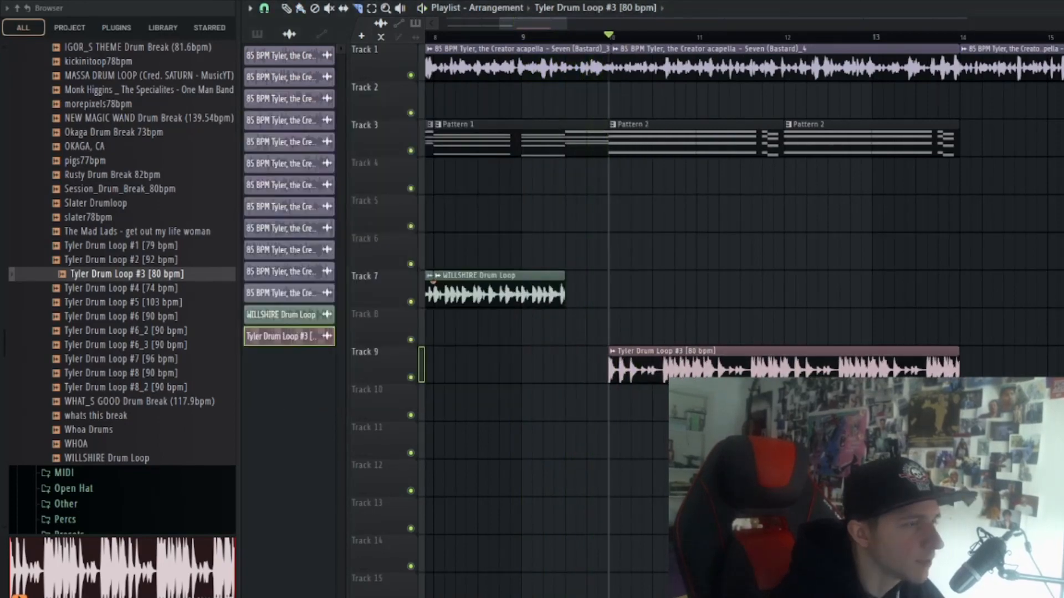
- Play the arrangement from bar 10 to check the stretched Tyler Drum Loop #3 against Pattern 2
scroll(820, 410, "up", 2)
scroll(699, 416, "down", 3)
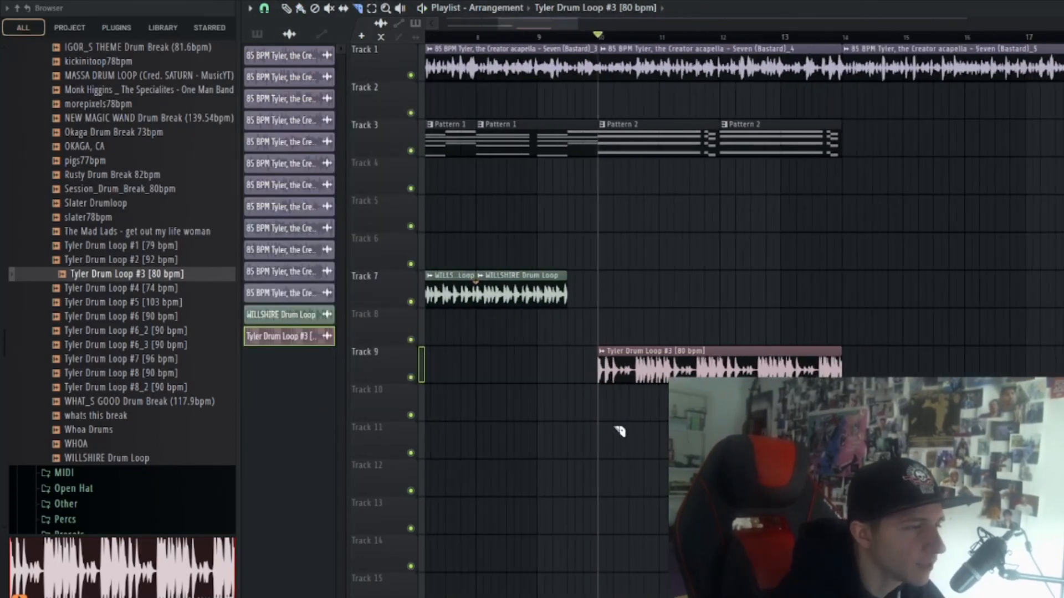
scroll(616, 424, "up", 4)
scroll(724, 361, "down", 2)
scroll(726, 364, "up", 1)
key("space")
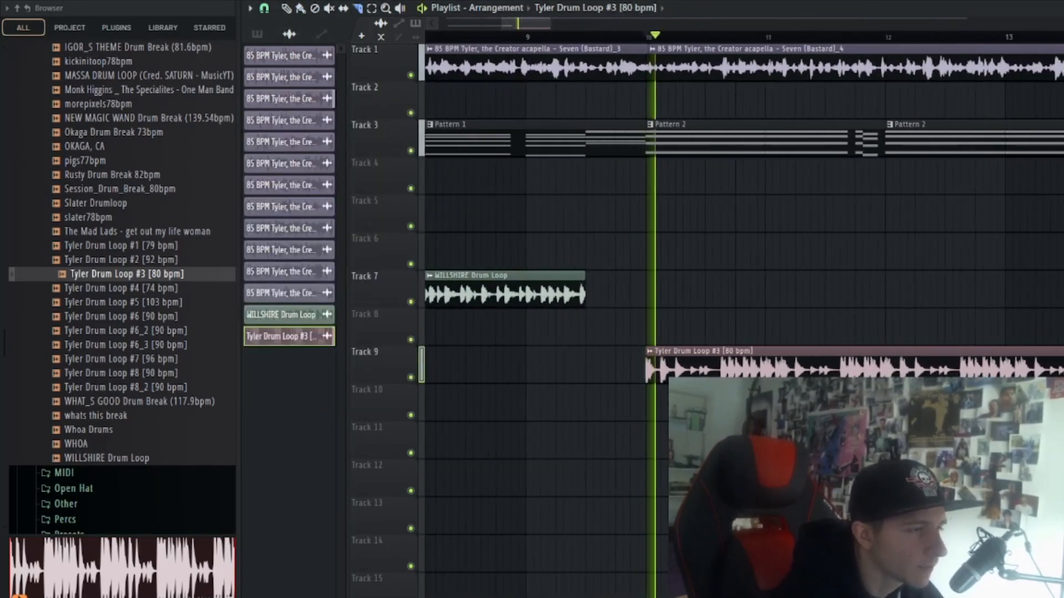
scroll(714, 359, "up", 3)
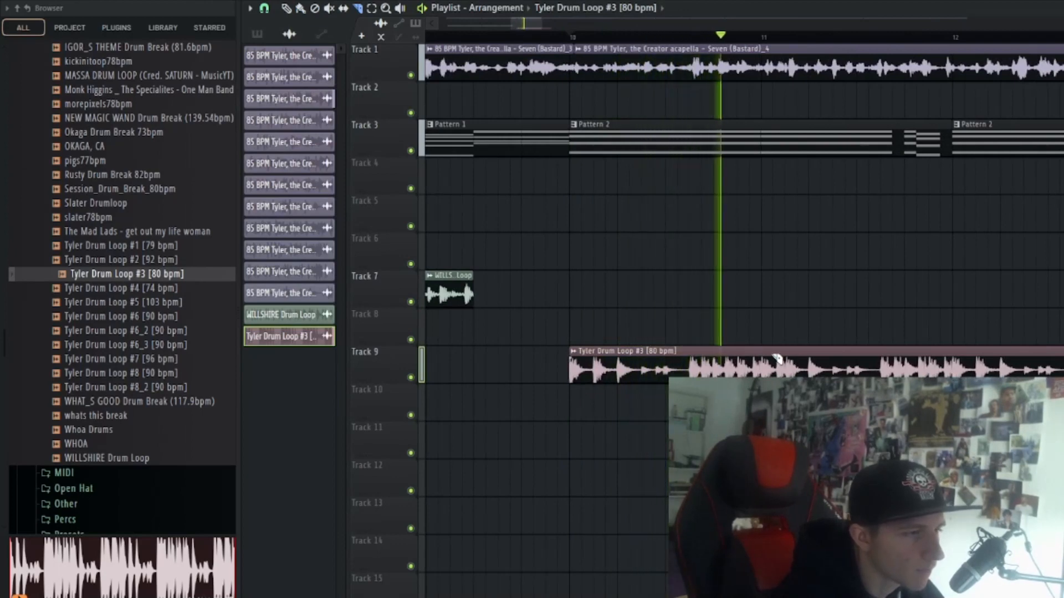
key("space")
key("space")
- Slice the Tyler Drum Loop #3 clip on Track 9 at bar 11 and delete everything after the cut
mouse_move(751, 356)
left_mouse_down()
mouse_move(751, 374)
mouse_move(762, 364)
mouse_move(763, 374)
left_mouse_up()
key("ctrl+z")
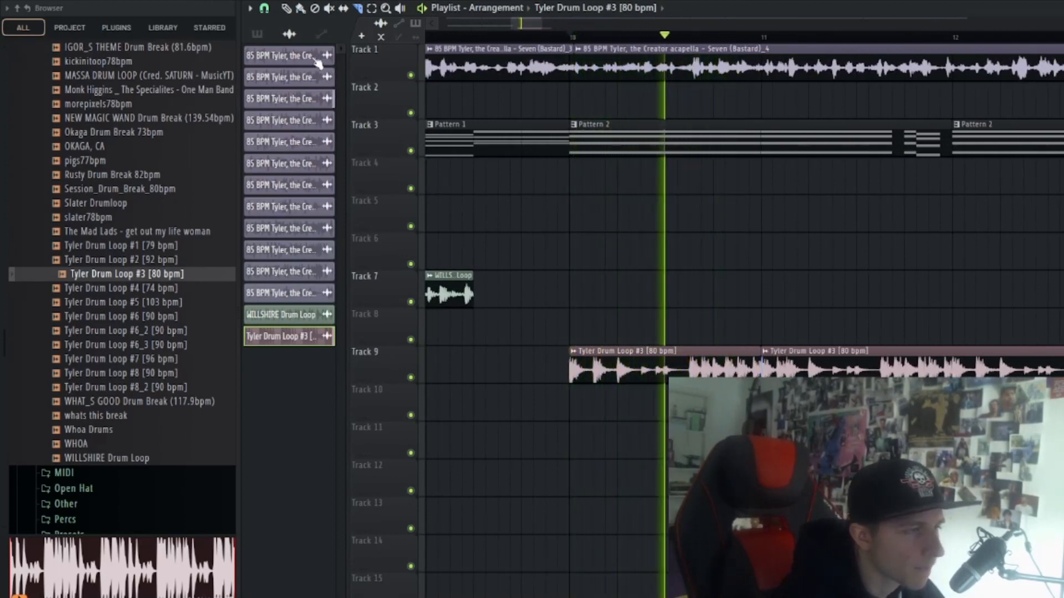
left_click(301, 8)
right_click(790, 361)
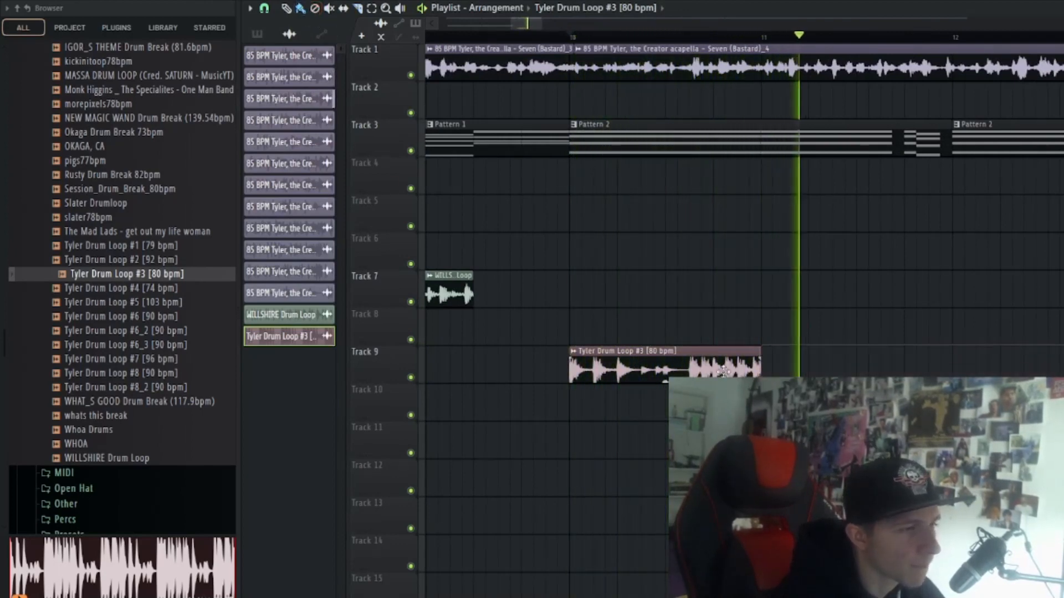
- Duplicate the one-bar Tyler Drum Loop #3 clip three times so it fills Track 9 up to bar 14
left_click(748, 359, "ctrl")
key("ctrl+b")
scroll(741, 344, "down", 2)
scroll(737, 342, "down", 3)
key("ctrl+b")
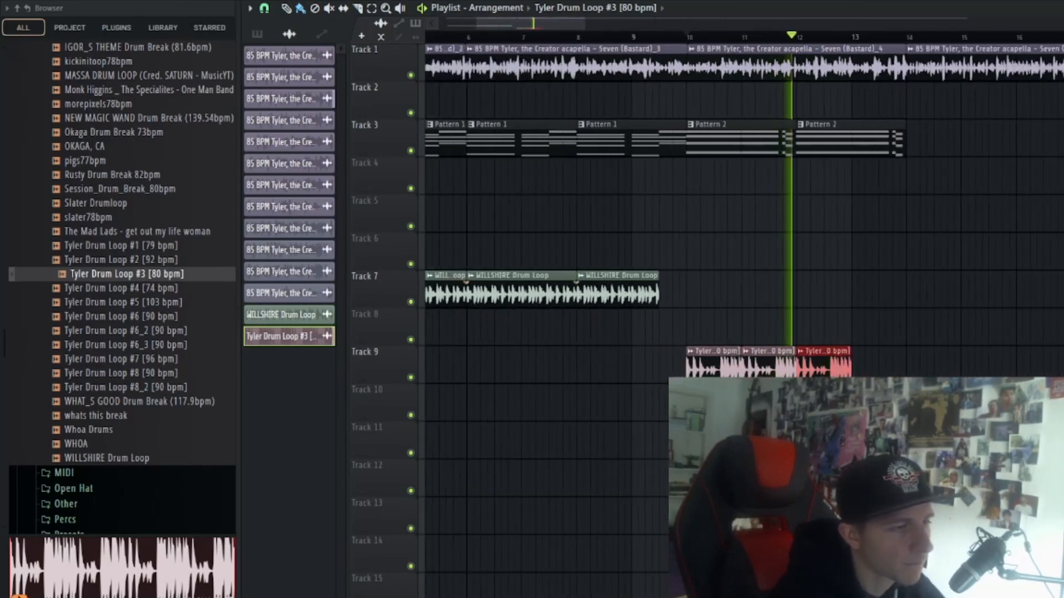
key("ctrl+b")
scroll(917, 360, "up", 2)
key("space")
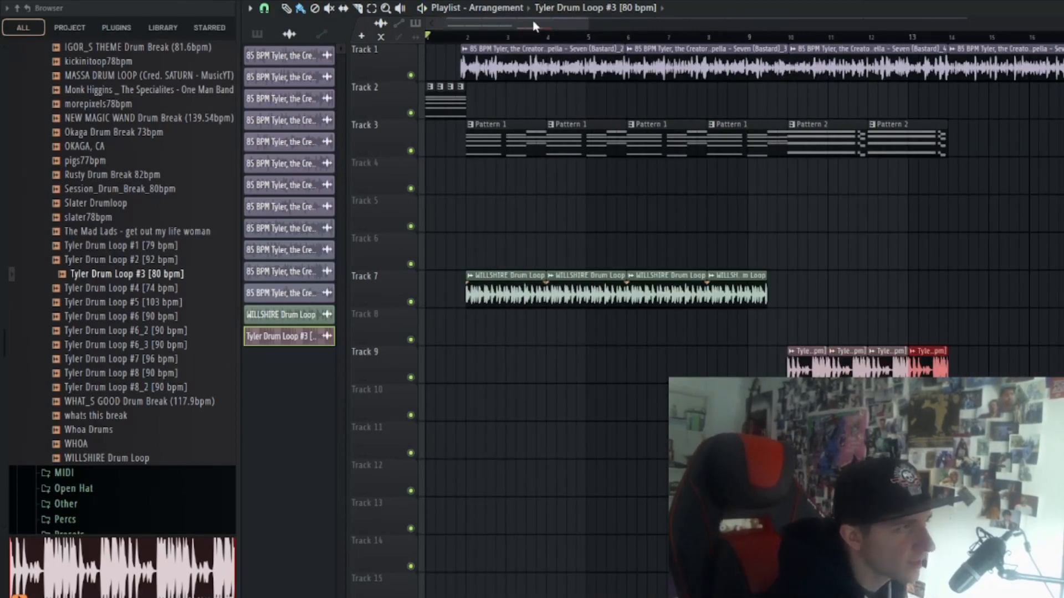
- Rebuild the WILLSHIRE Drum Loop on Track 7 from half-bar repeats over bars 2 and 3 and open its sampler settings
scroll(487, 102, "down", 3)
scroll(396, 132, "up", 2)
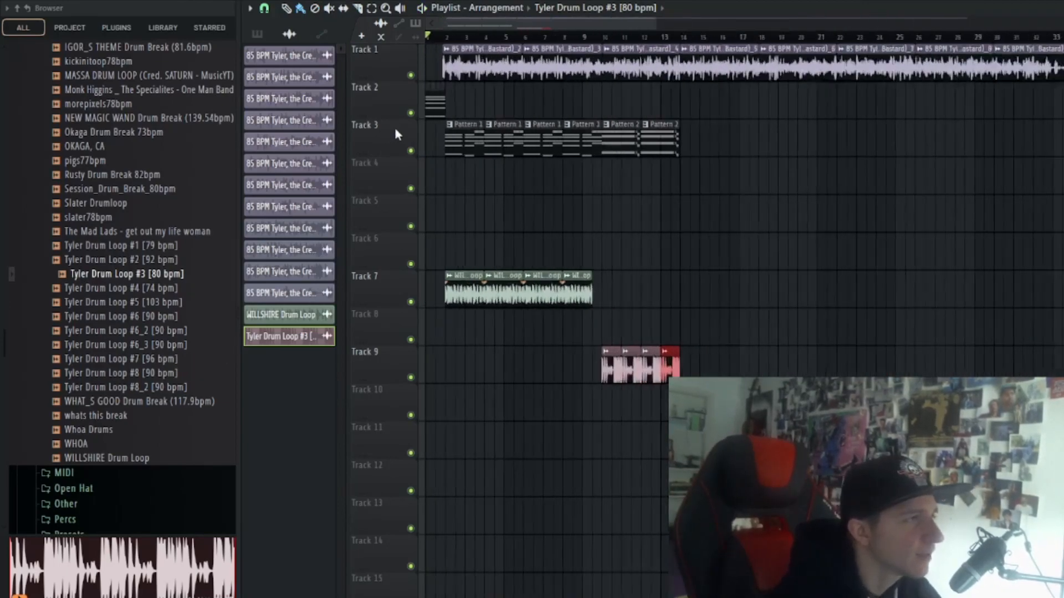
scroll(510, 55, "up", 2)
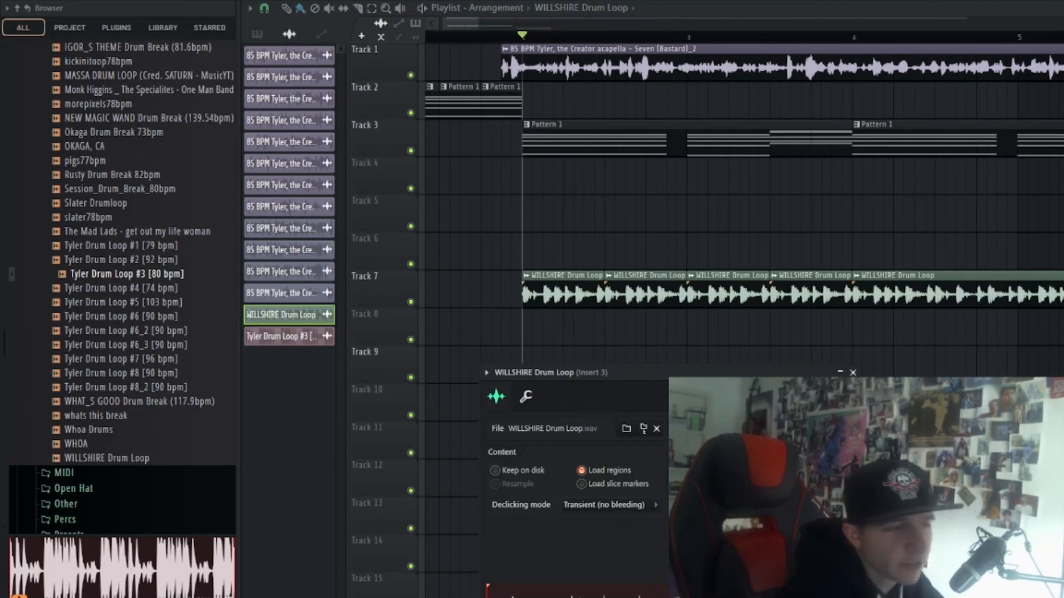
left_click_drag(679, 373, 679, 330)
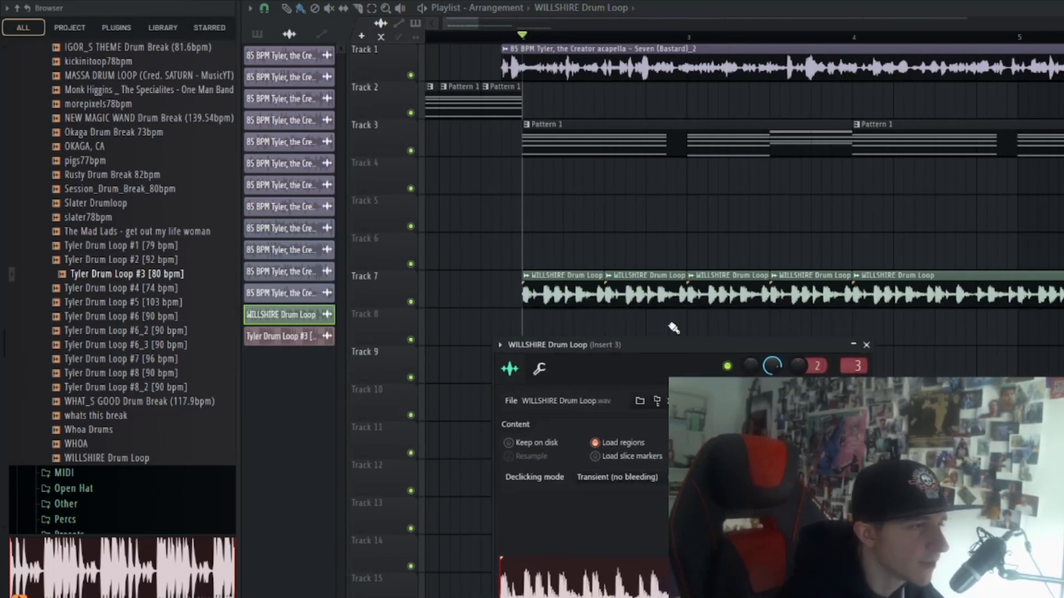
- Solo mixer Insert 2 during playback to hear it alone, restore all tracks and return to the playlist
key("F9")
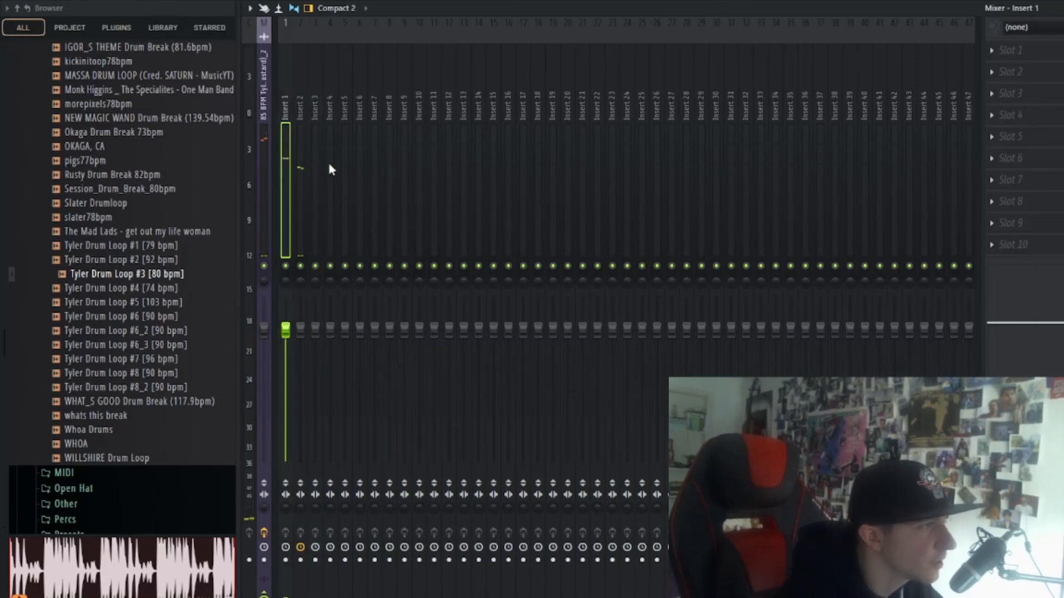
right_click(301, 267)
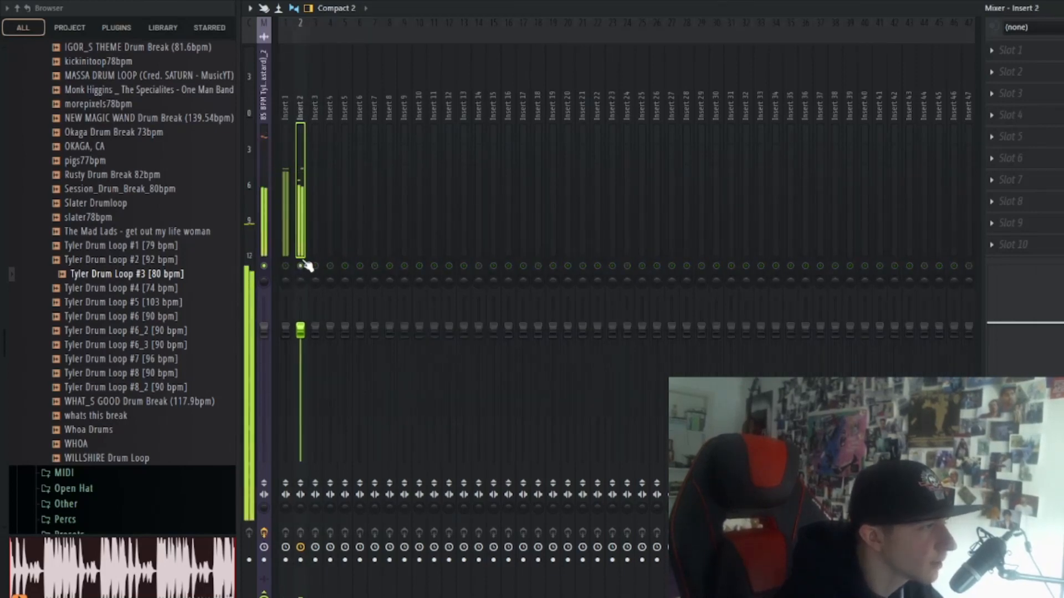
right_click(304, 263)
key("F9")
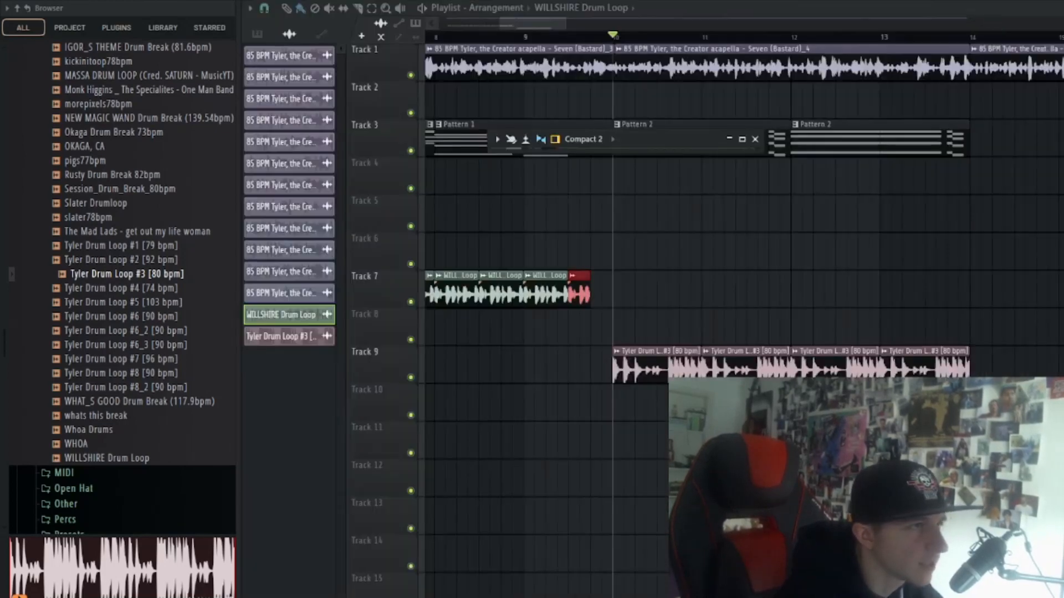
- Shape Tyler Drum Loop #3 on mixer Insert 4 with Fruity Parametric EQ 2, cutting band 3, lowering bands 6 and 7 and boosting band 5
key("F9")
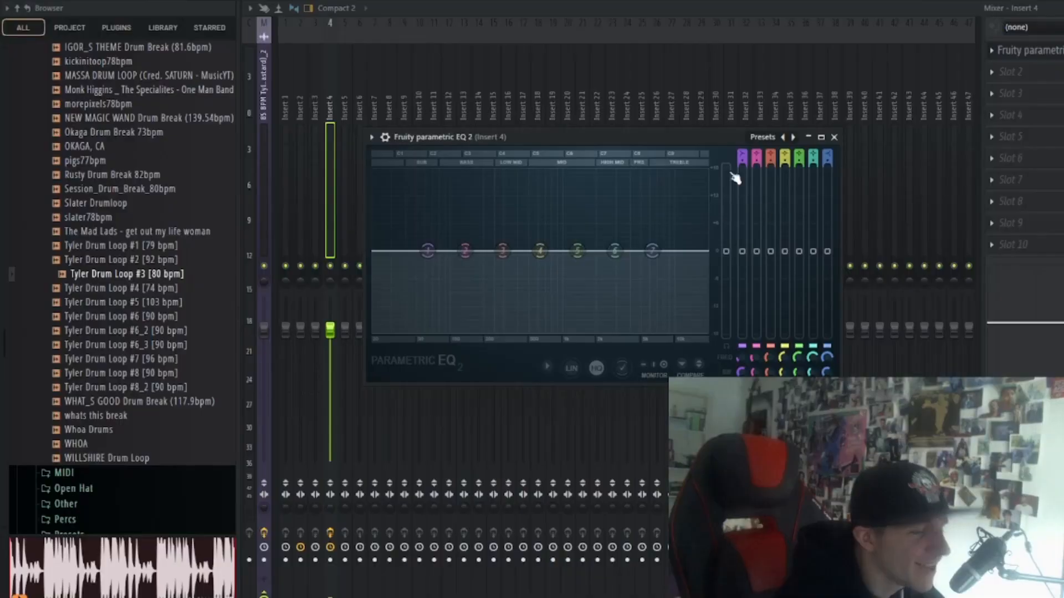
left_click_drag(651, 137, 748, 128)
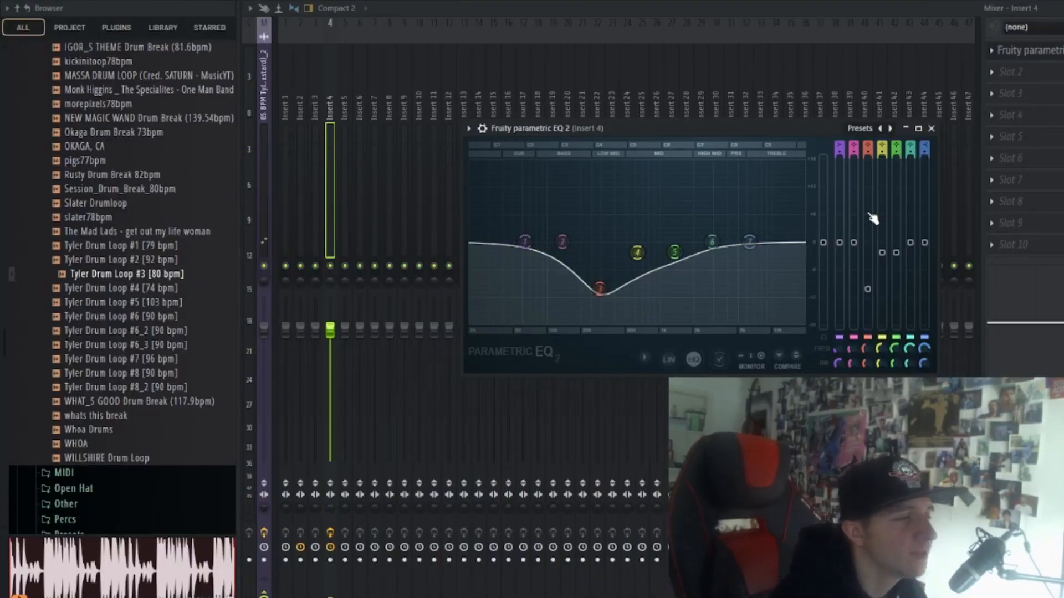
left_click_drag(763, 131, 763, 127)
key("space")
left_click_drag(924, 240, 911, 260)
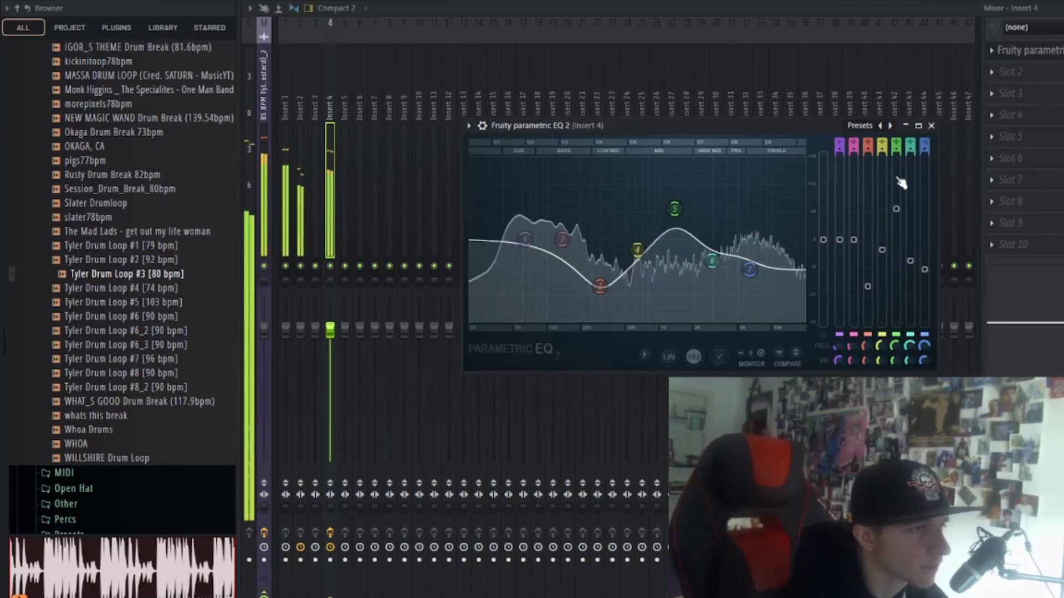
left_click_drag(896, 209, 896, 193)
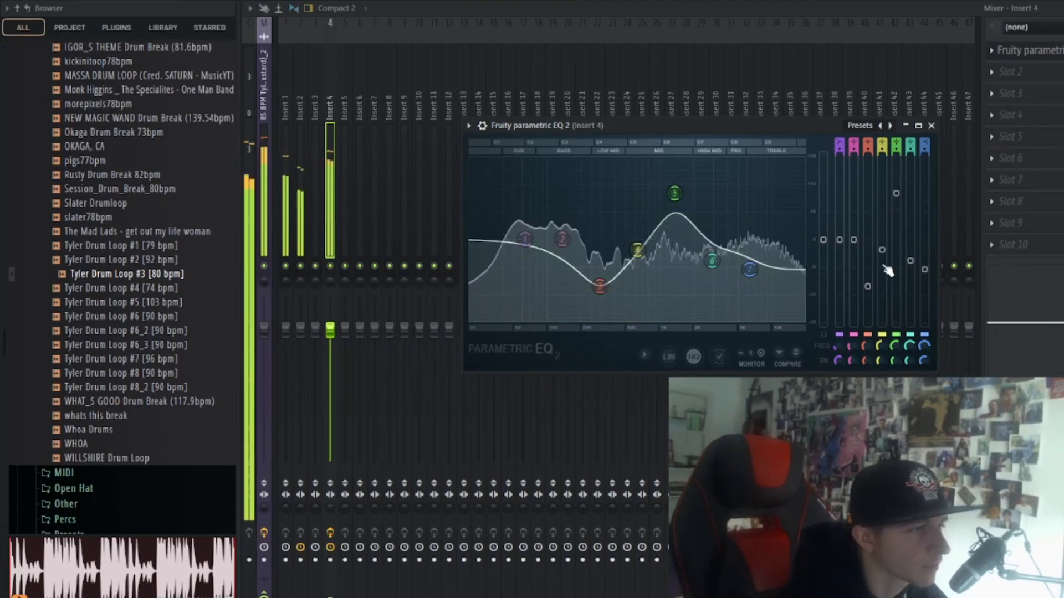
- View Tyler Drum Loop #3's sampler settings and return to the playlist with playback stopped
key("F6")
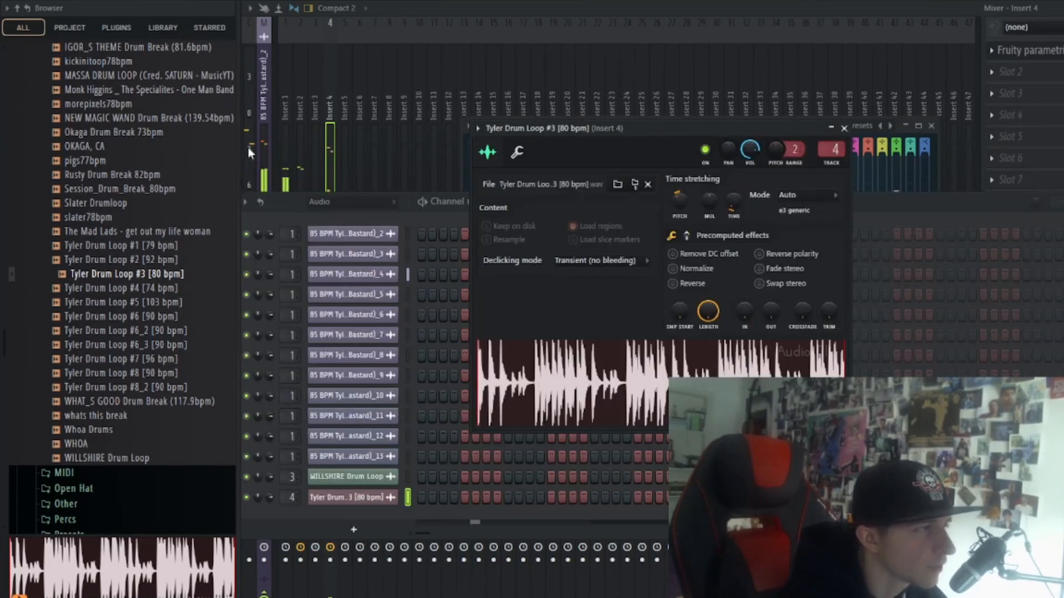
left_click(328, 151)
key("F9")
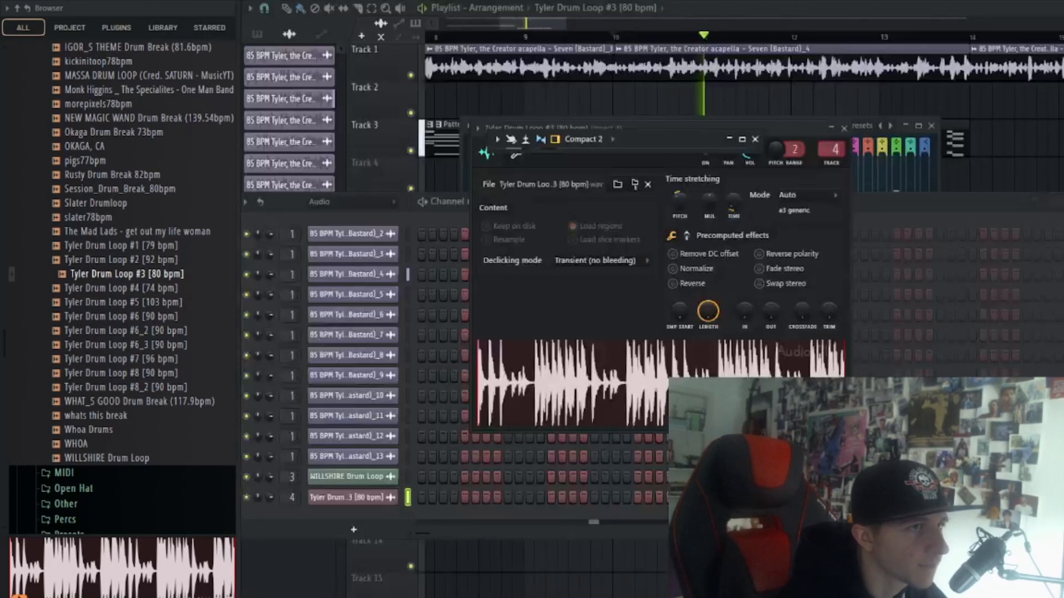
left_click(536, 25)
key("space")
- Slice the first Tyler Drum Loop #3 clip on Track 9 on both sides of its third hit in bar 10
left_click(358, 7)
scroll(671, 382, "up", 3)
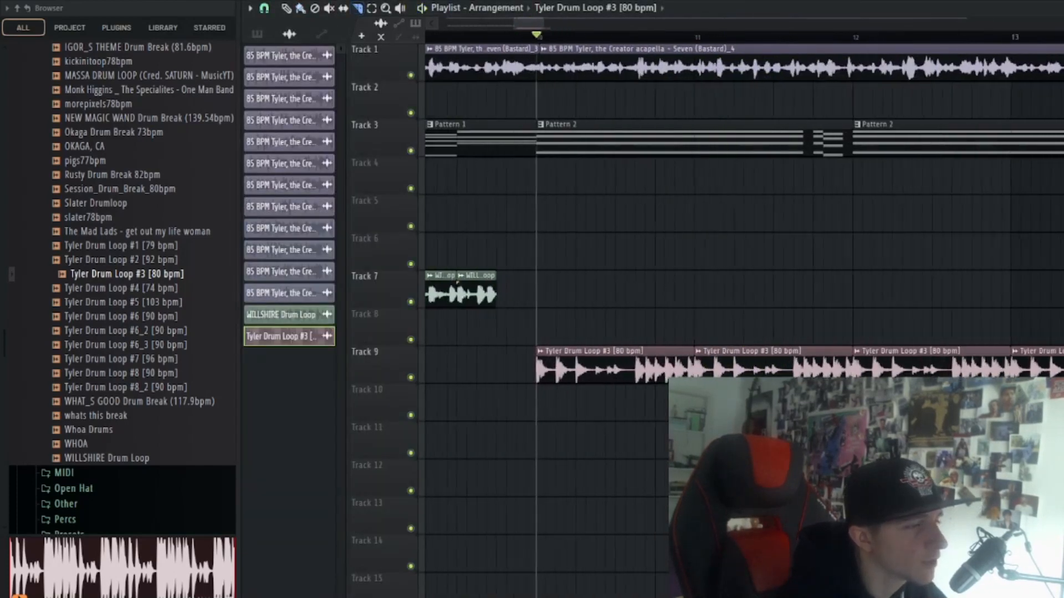
scroll(673, 383, "up", 2)
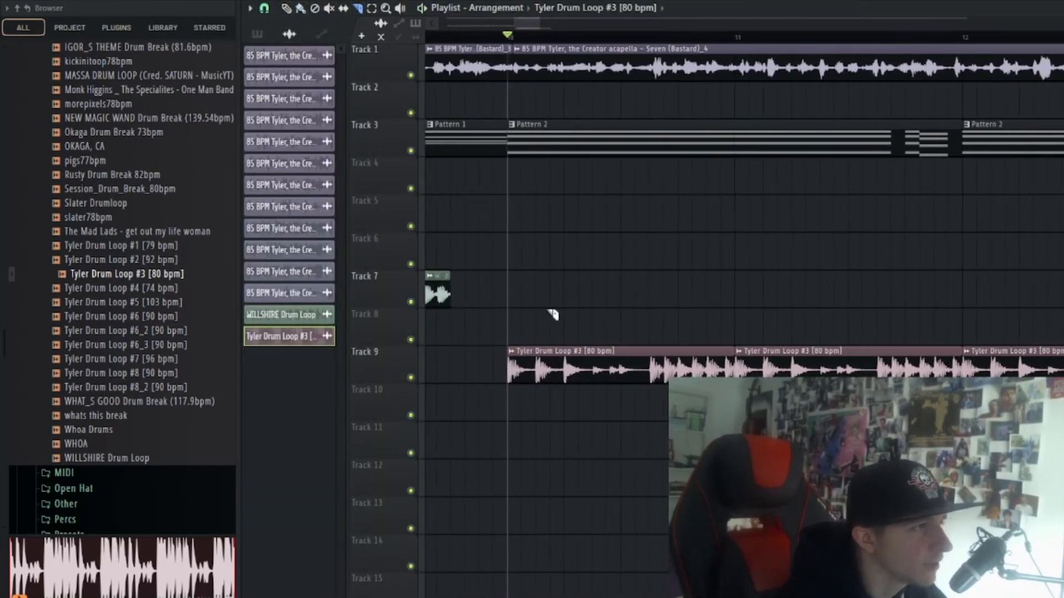
scroll(491, 465, "up", 2)
left_click(530, 26)
key("space")
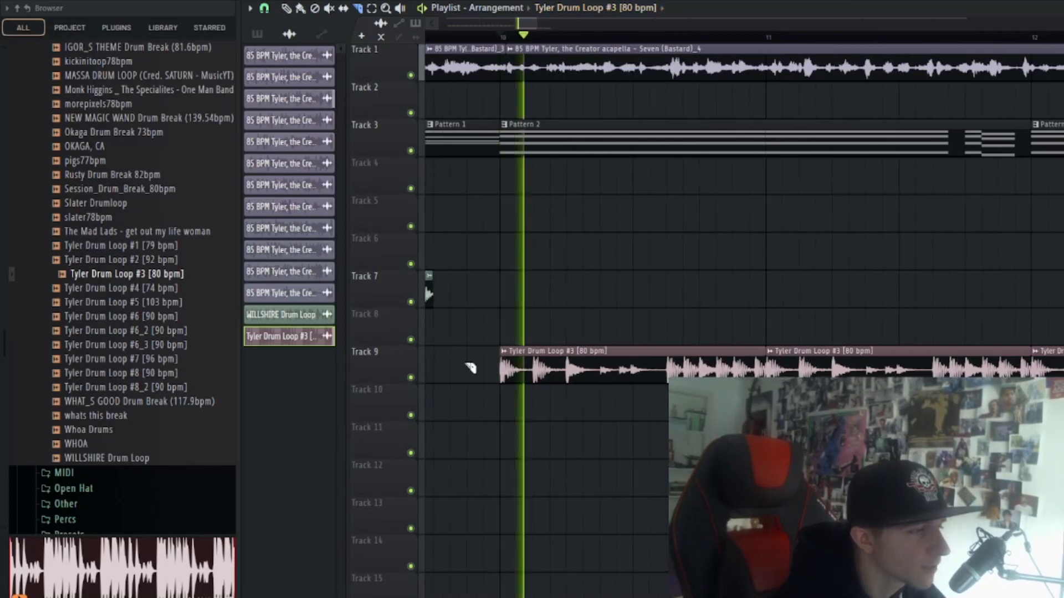
key("b")
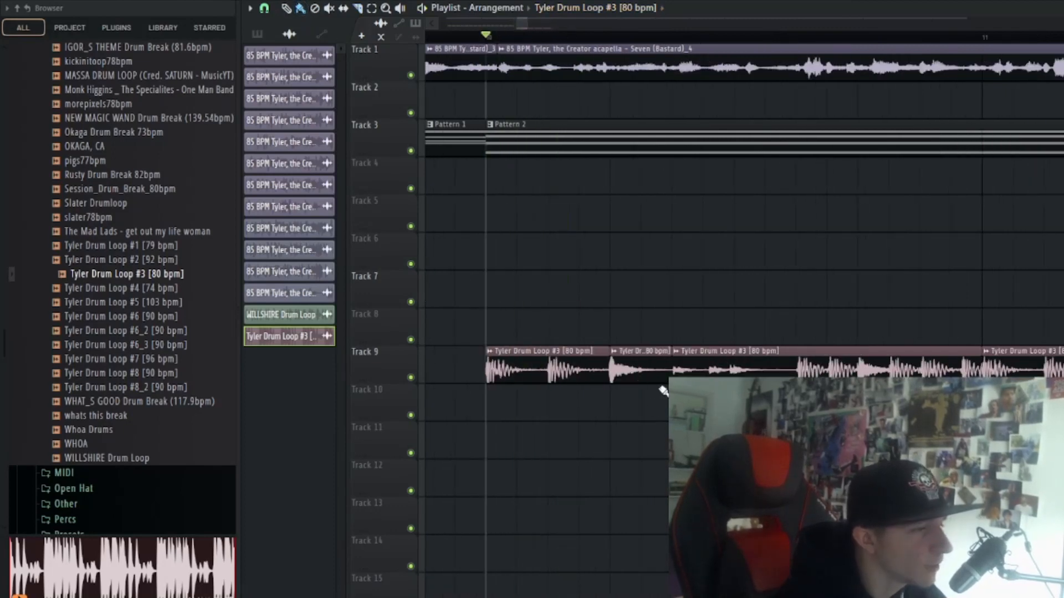
- Play the arrangement from bar 10 to check the sliced Tyler Drum Loop #3
key("space")
scroll(667, 506, "down", 2)
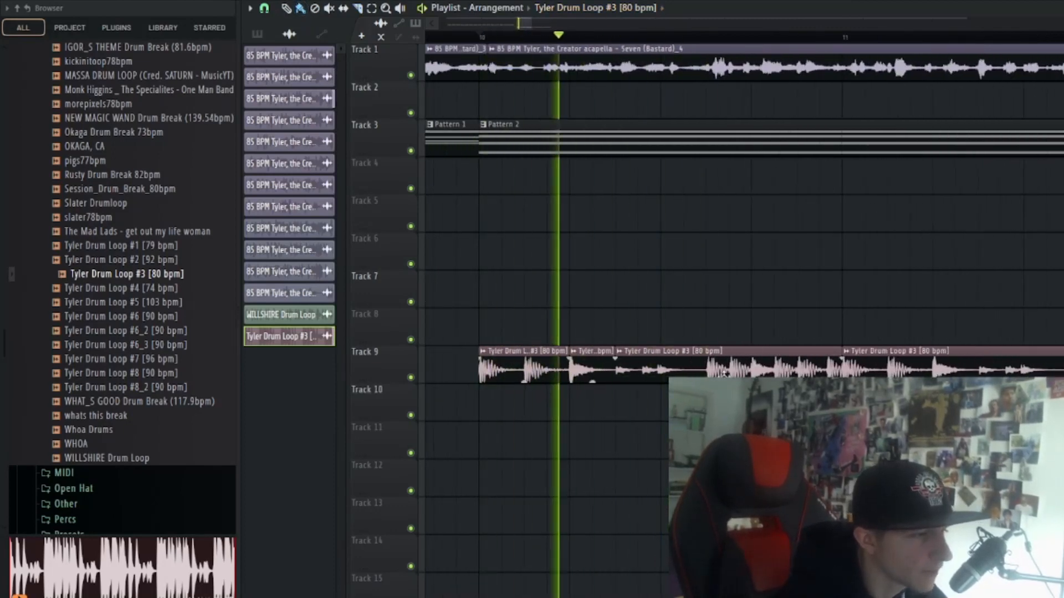
scroll(742, 405, "down", 3)
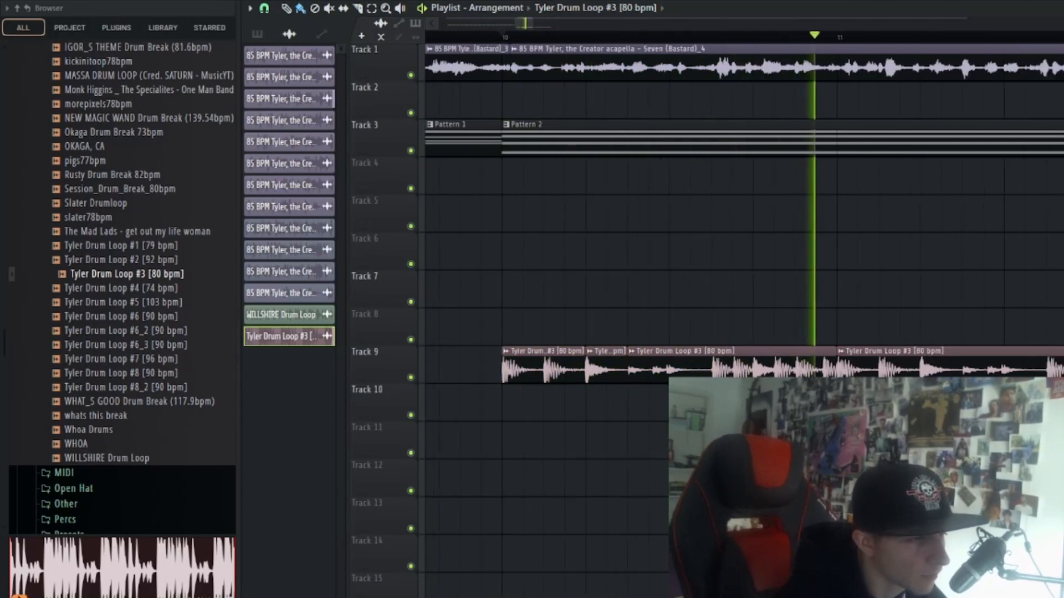
scroll(873, 405, "down", 3)
key("space")
key("space")
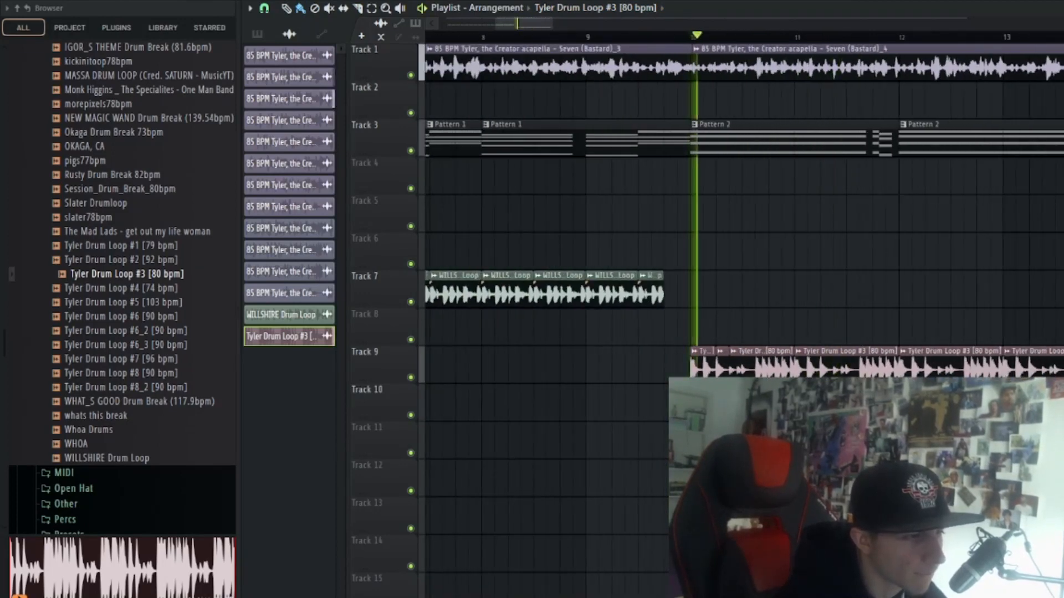
- Place a copy of the isolated Tyler Drum Loop #3 hit on Track 10 at the last beat of bar 10
scroll(867, 405, "up", 3)
scroll(669, 31, "down", 3)
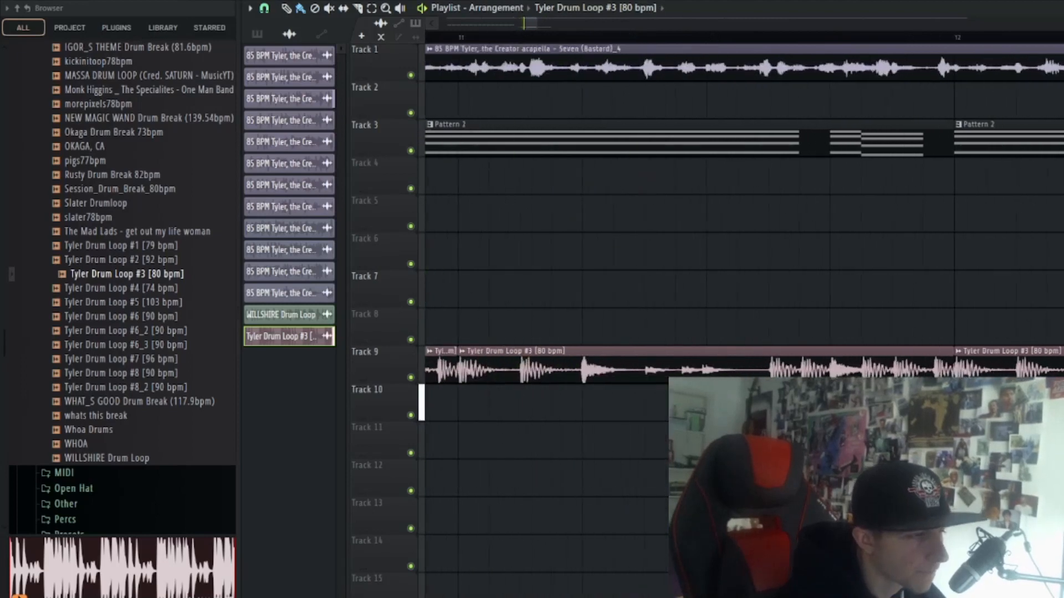
scroll(744, 404, "up", 3)
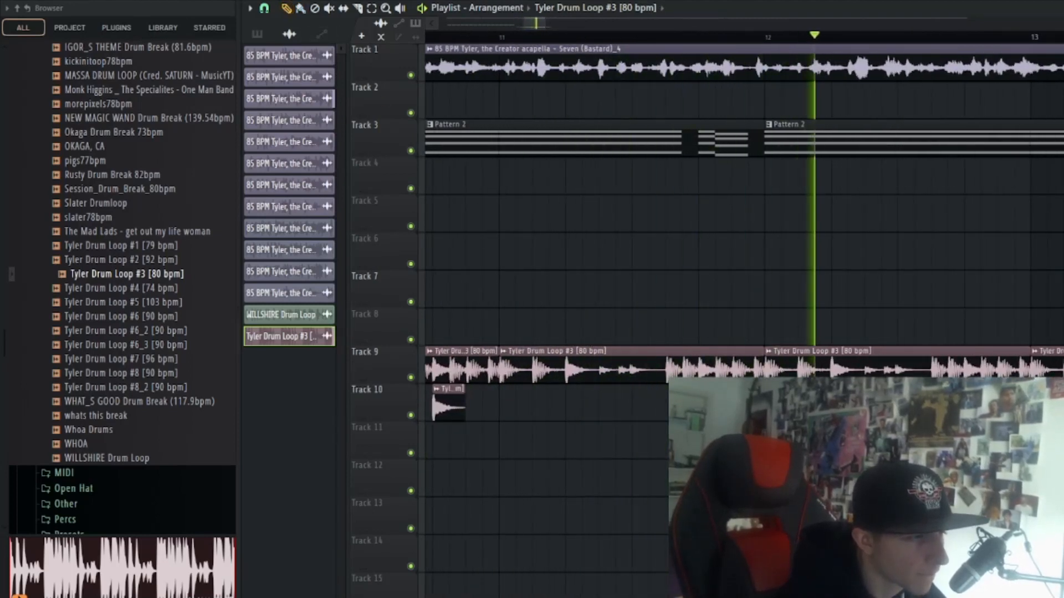
scroll(768, 404, "down", 6)
scroll(776, 404, "up", 7)
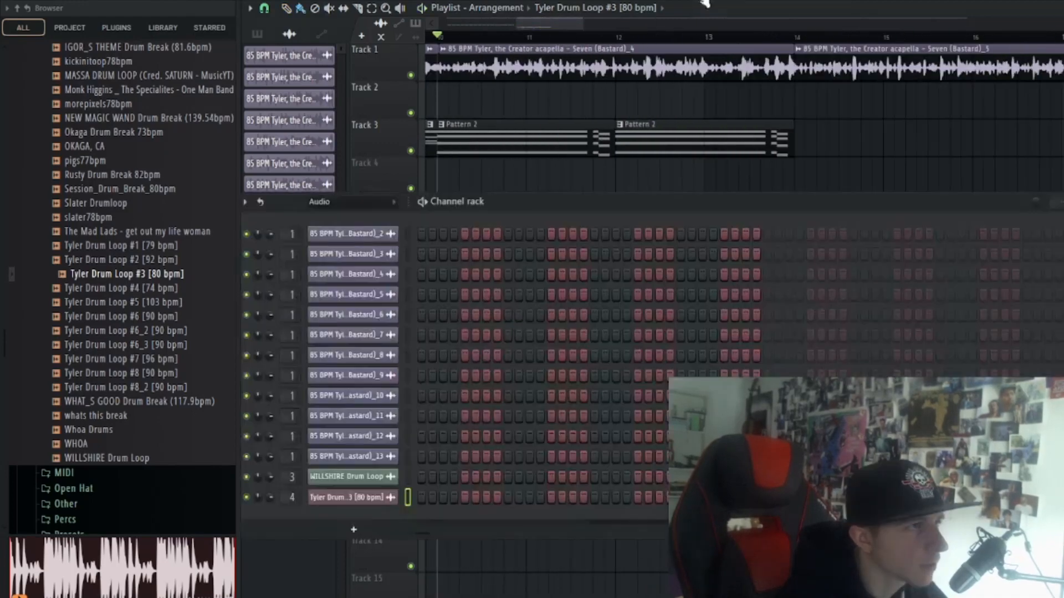
- Load the Shaker (THE BROWN STAINS OF DARKEESE LATIFAH) sample into Pattern 3 with four consecutive hits, placed on Track 11 at bar 10
scroll(143, 340, "up", 2)
scroll(145, 343, "up", 11)
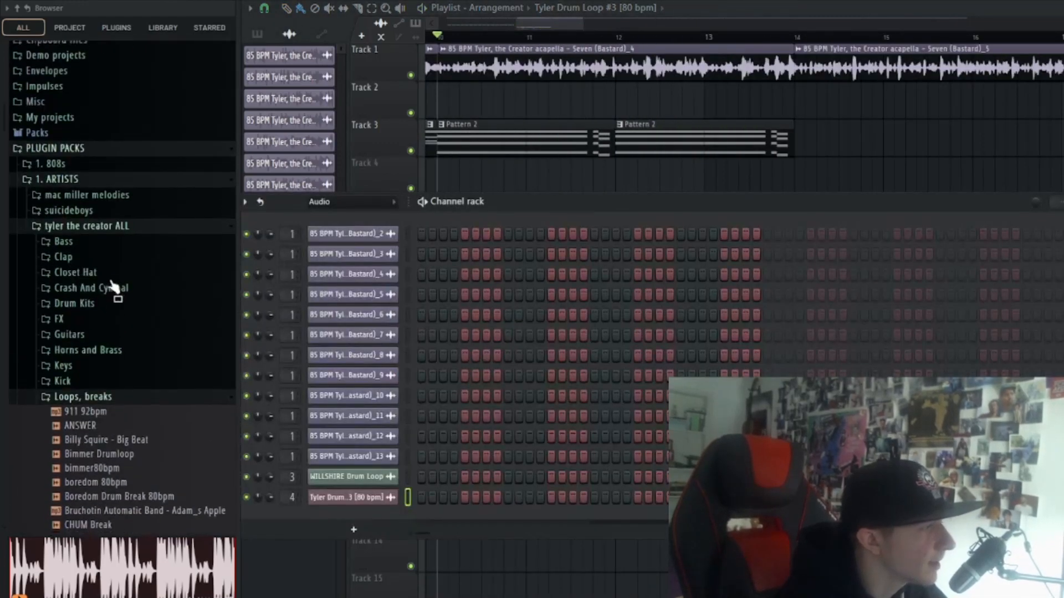
left_click(118, 404)
scroll(86, 332, "down", 4)
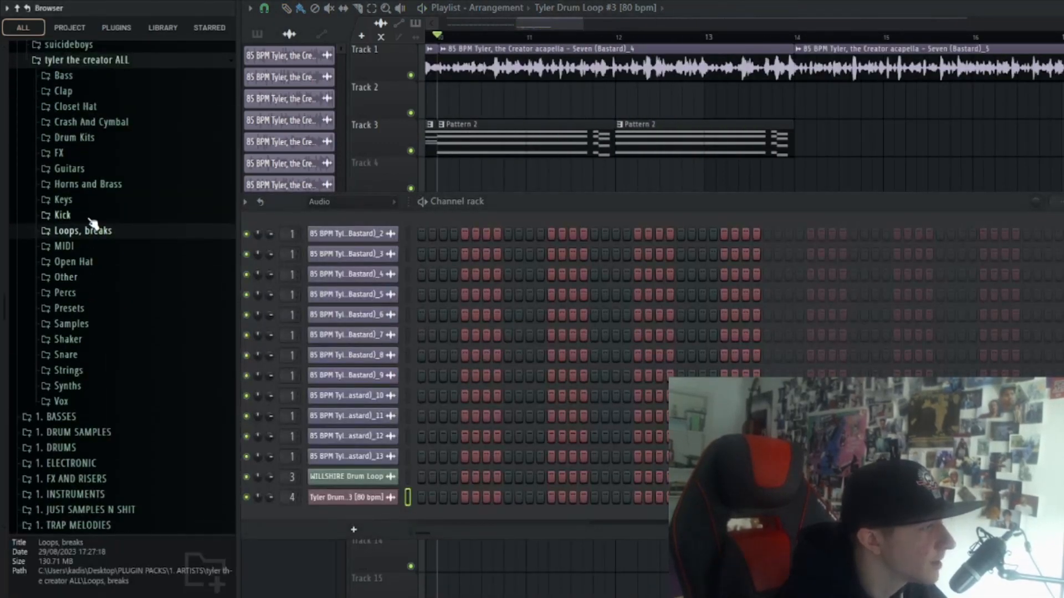
left_click(88, 344)
left_click(153, 398)
left_click(138, 410)
left_click_drag(135, 399, 340, 529)
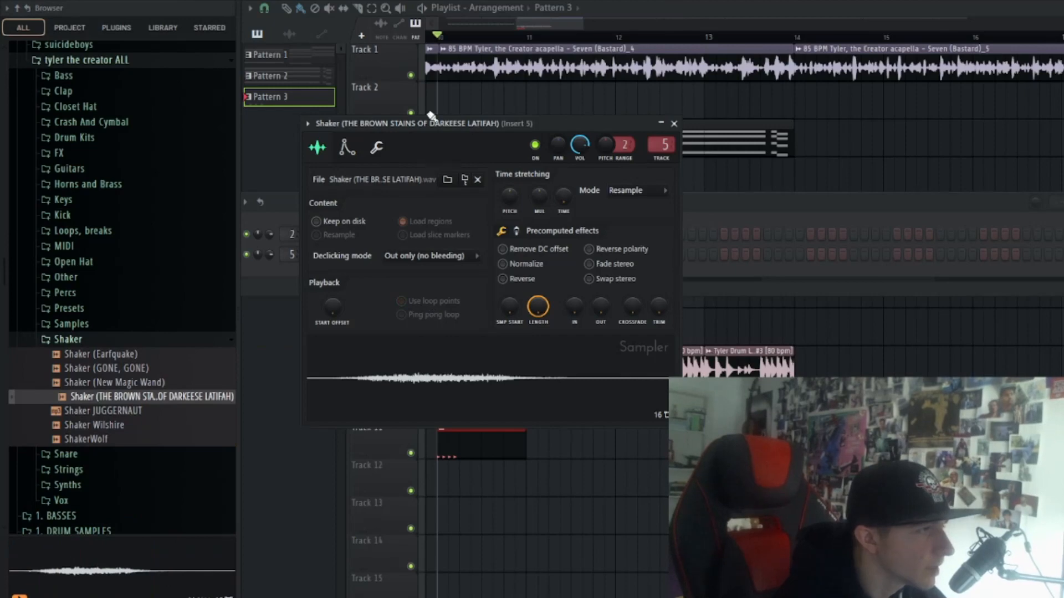
- Move the shaker's sampler window off the drum clips and play from bar 10 to hear the four shaker hits
left_click_drag(431, 123, 465, 135)
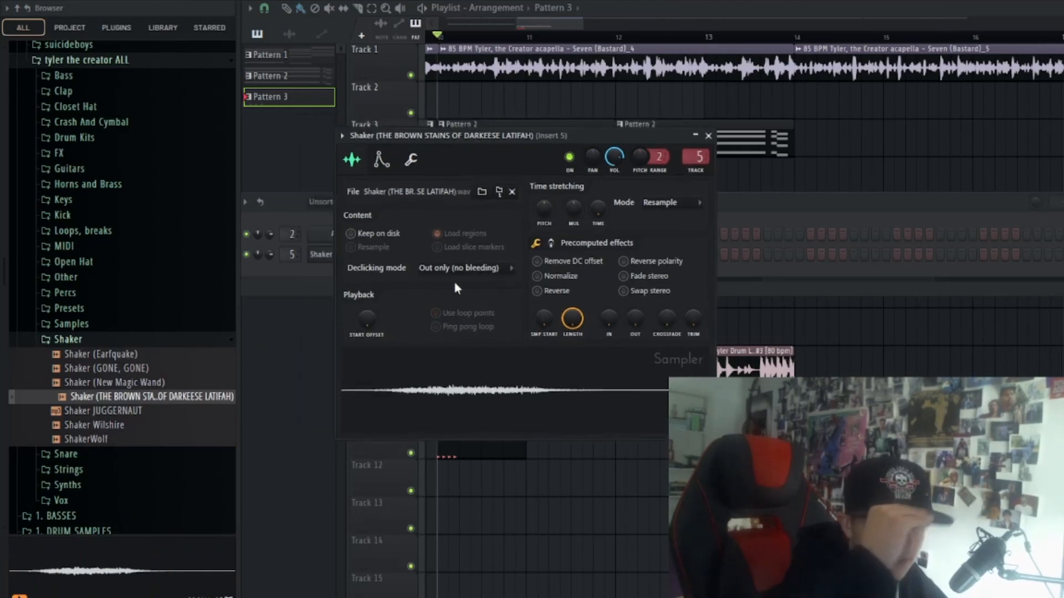
left_click_drag(467, 137, 503, 180)
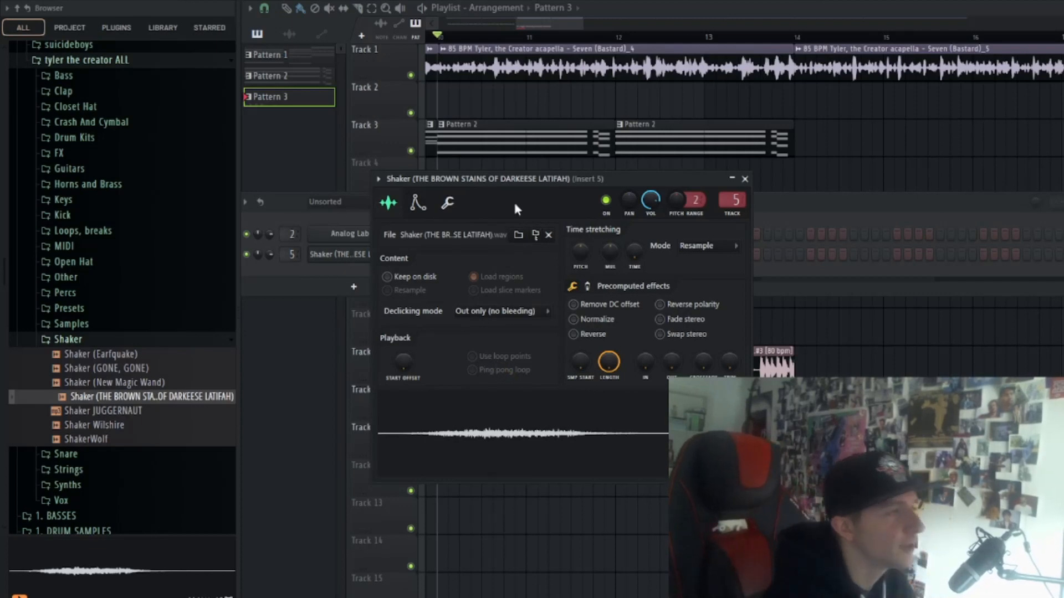
left_click(495, 357)
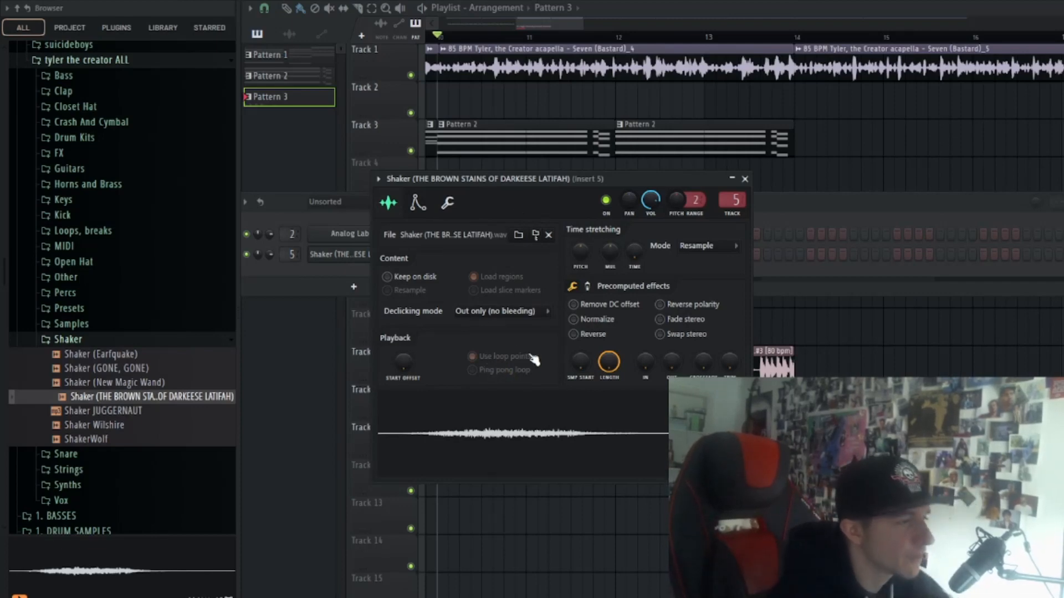
left_click_drag(501, 177, 663, 362)
key("space")
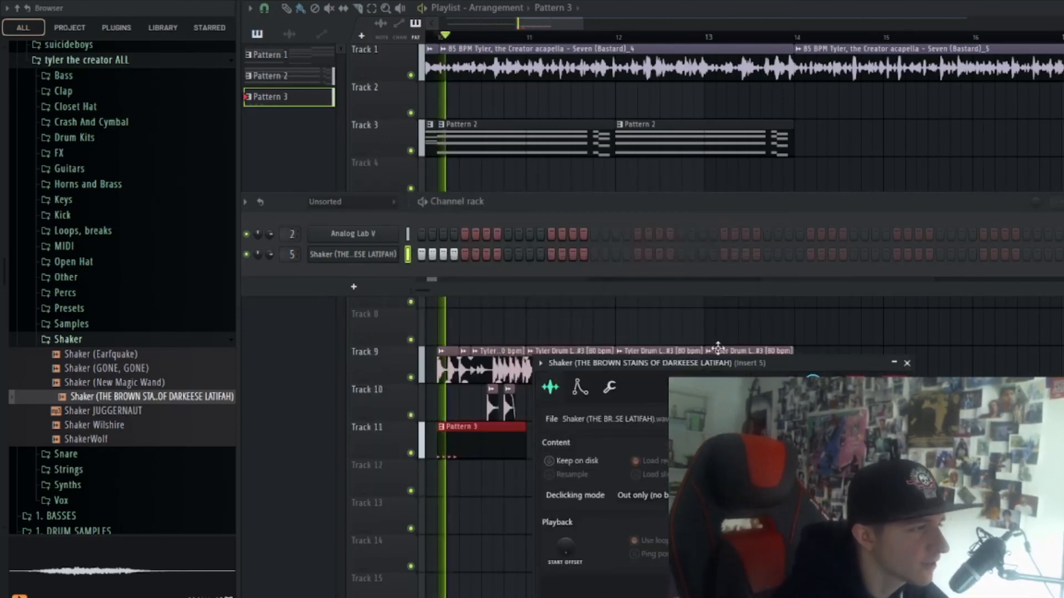
key("space")
left_click_drag(678, 366, 595, 188)
left_click(627, 175)
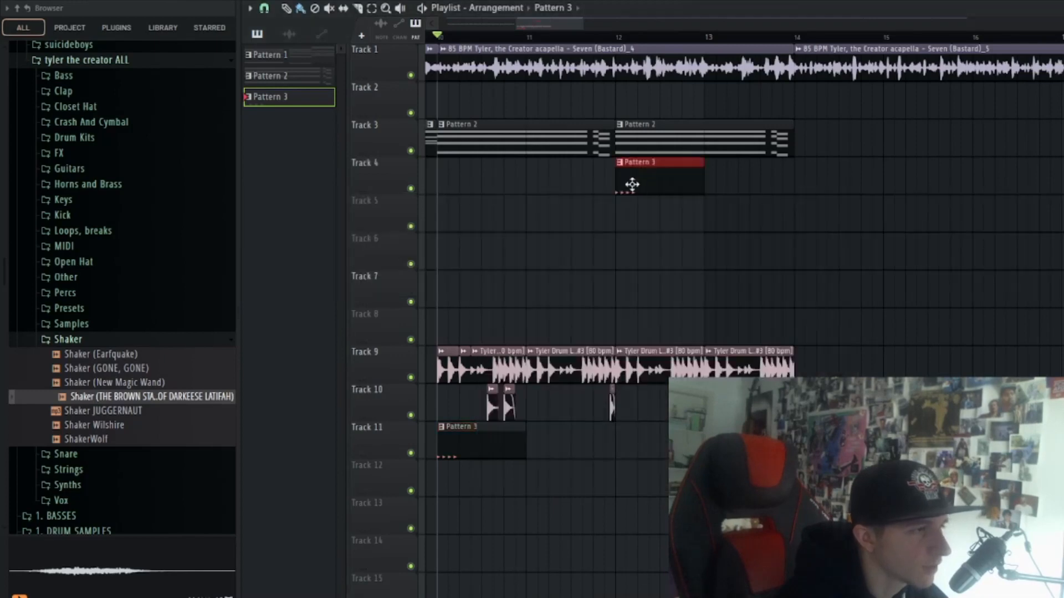
right_click(629, 178)
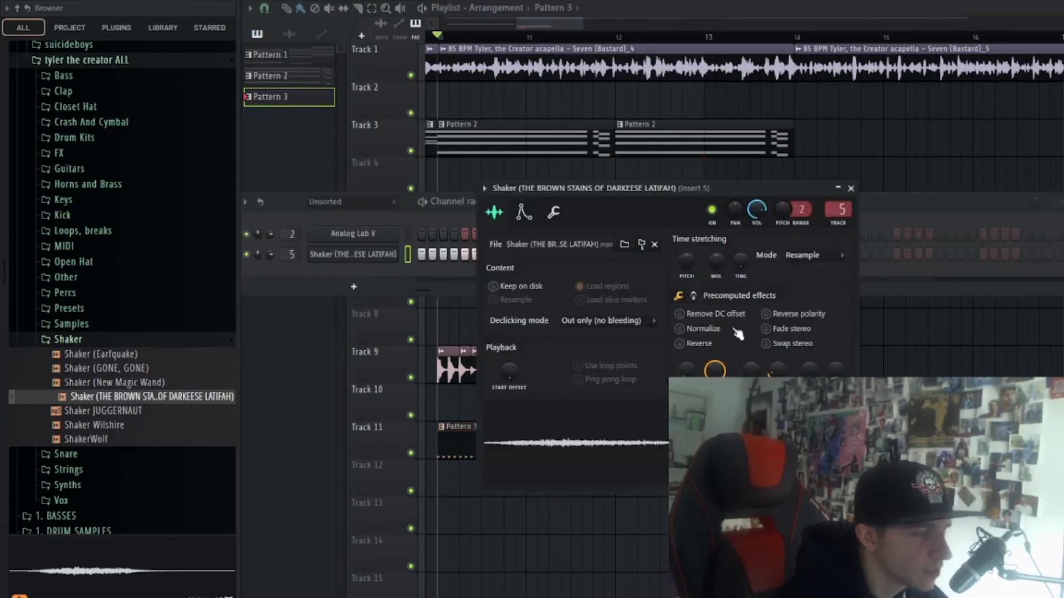
- Normalize the shaker sample and raise its time-stretching pitch while playing the arrangement from bar 10
left_click(703, 329)
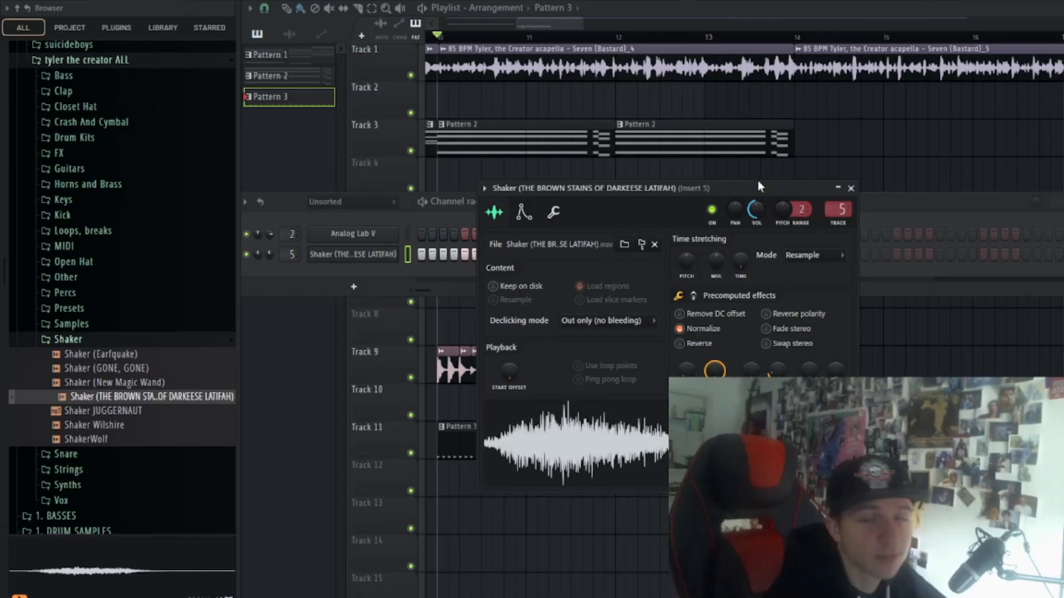
left_click_drag(760, 181, 769, 189)
key("space")
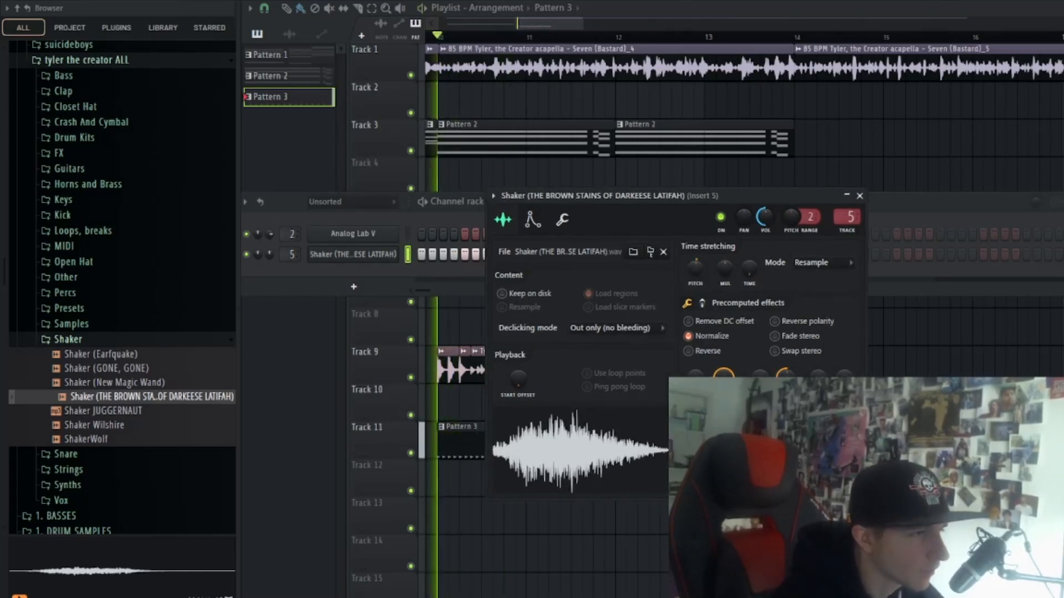
left_click_drag(696, 268, 699, 249)
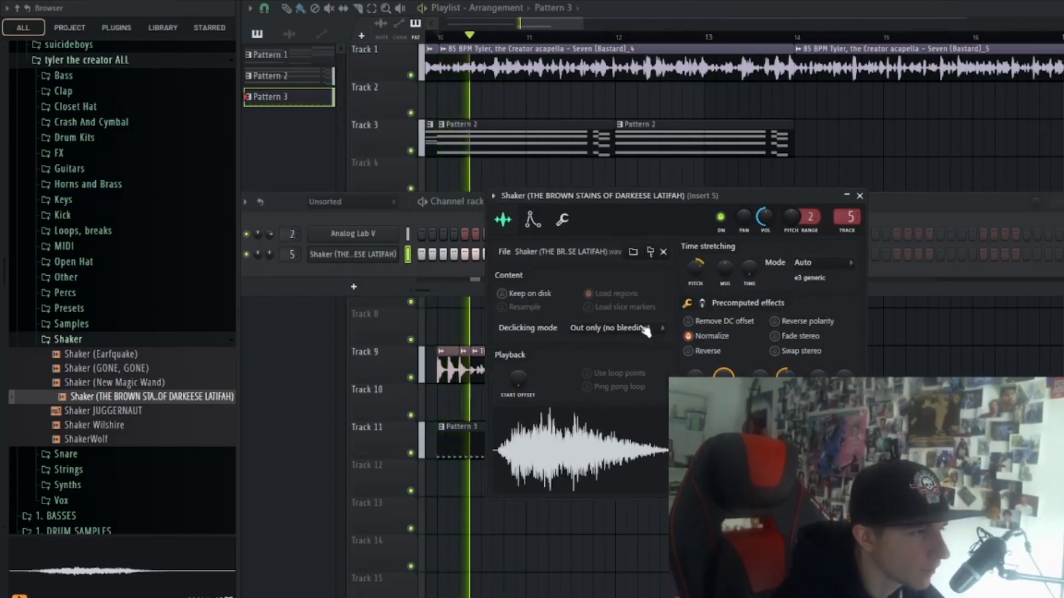
key("space")
- Vary the velocities in Pattern 3's shaker piano roll, accenting each beat's first hit and lowering the three hits after it
double_click(444, 427)
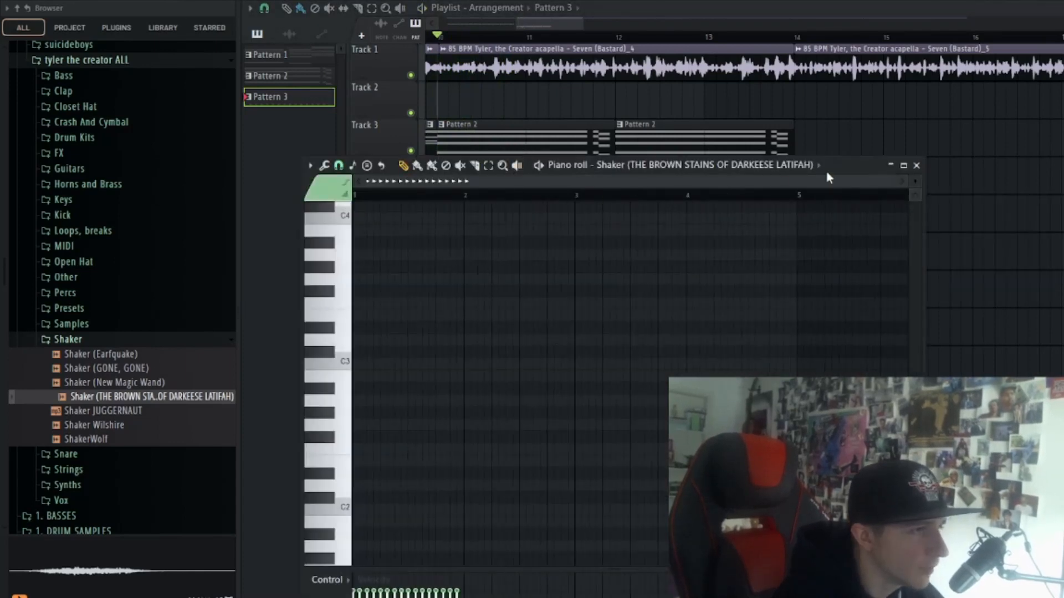
left_click_drag(826, 172, 952, 52)
scroll(488, 478, "up", 3)
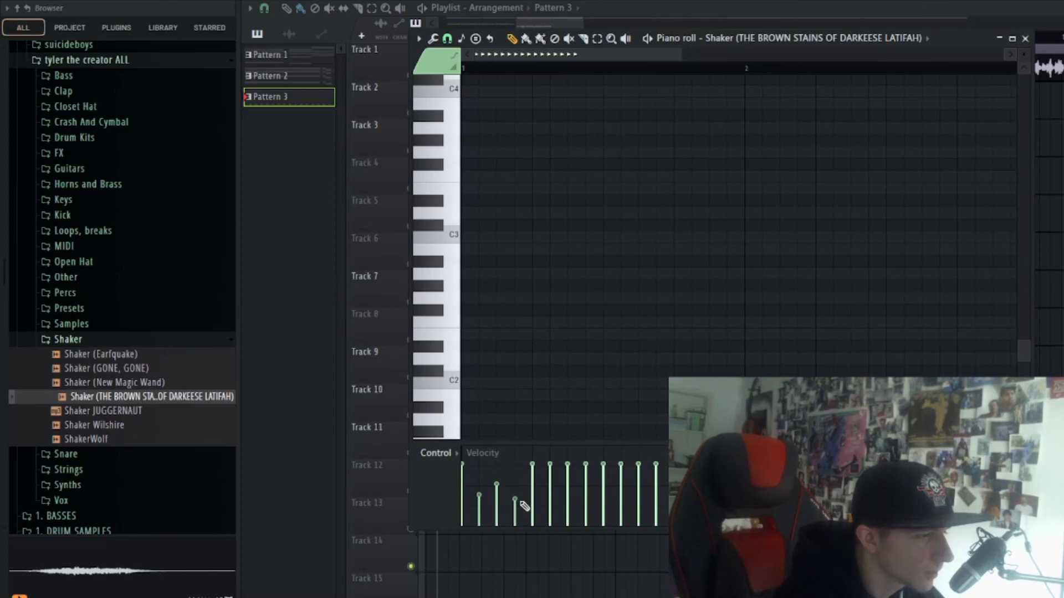
mouse_move(567, 488)
left_mouse_down()
mouse_move(586, 504)
mouse_move(629, 505)
left_mouse_up()
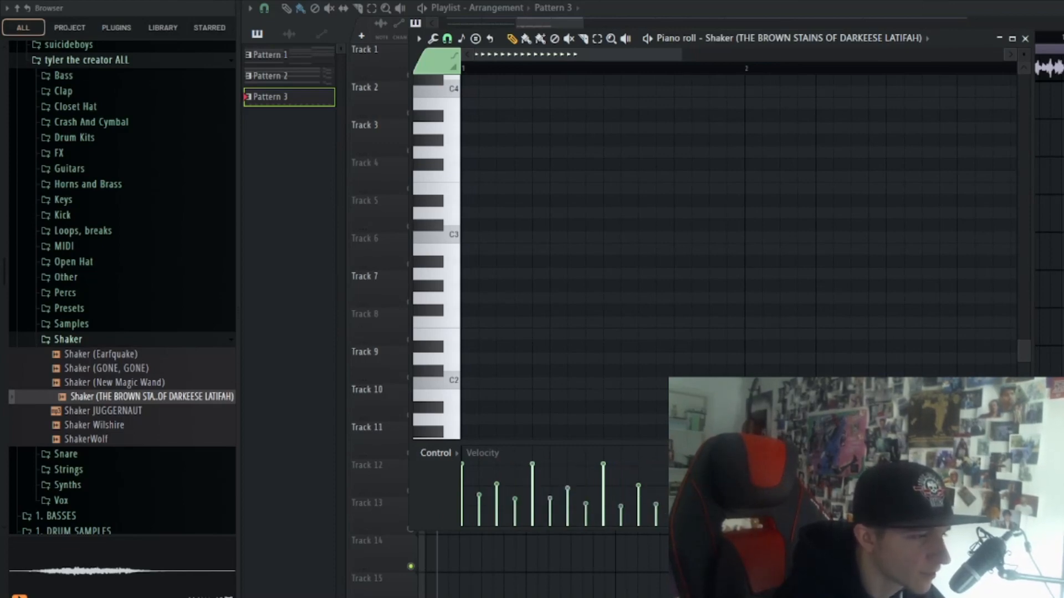
- Play the arrangement from bar 10 to check the accented shaker rhythm, and return to the playlist
key("space")
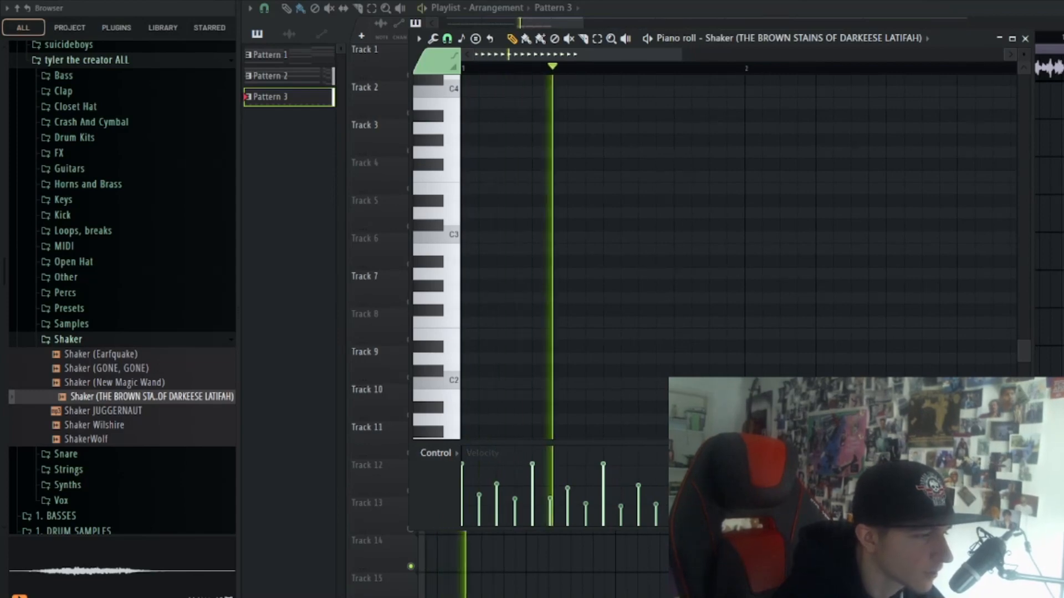
key("F6")
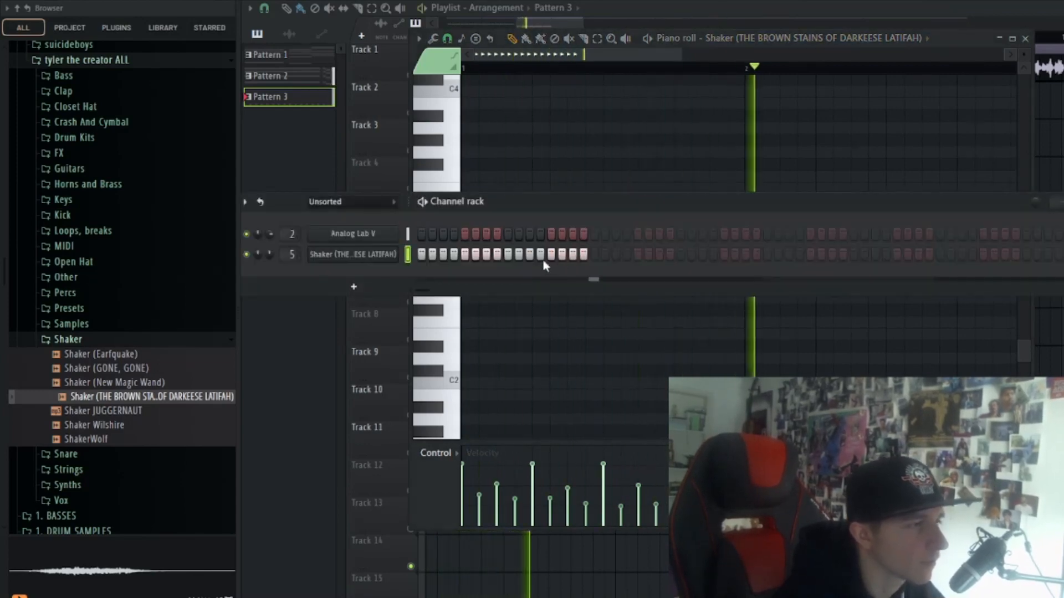
key("space")
key("F6")
key("F7")
- Solo Track 9, play its Tyler Drum Loop #3 clips from bar 10, and turn the other tracks back on
right_click(411, 377)
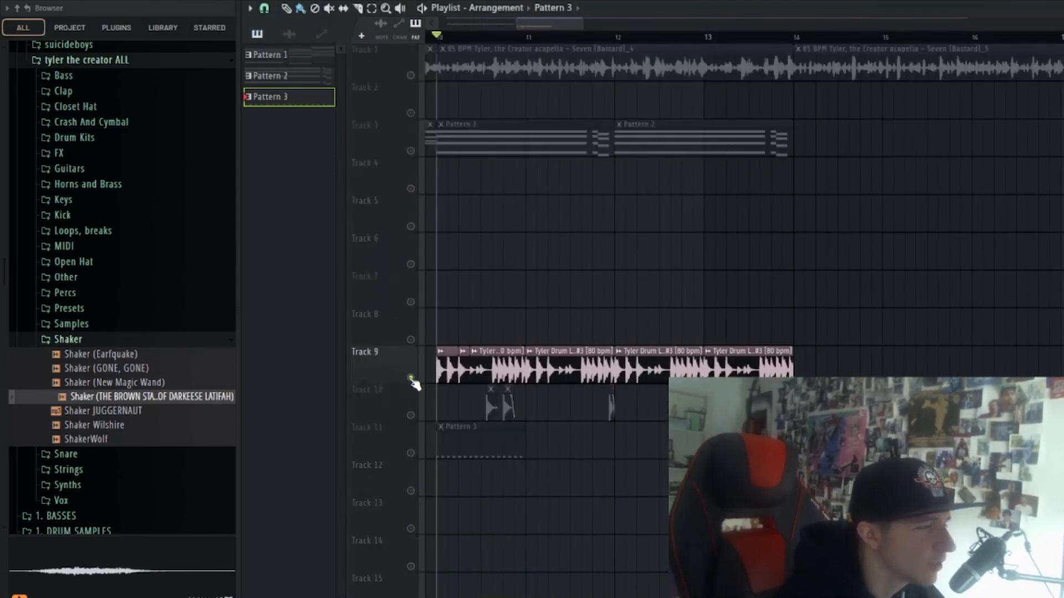
key("space")
scroll(497, 424, "up", 2)
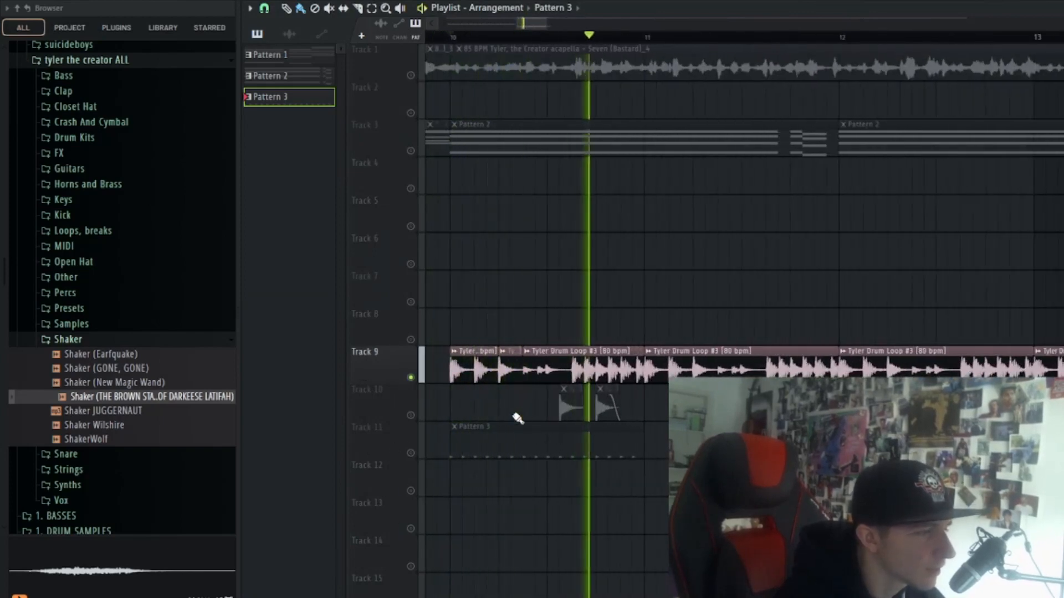
key("space")
right_click(411, 377)
- Select all shaker notes in Pattern 3 and raise their velocities together while the arrangement plays
key("F6")
key("F6")
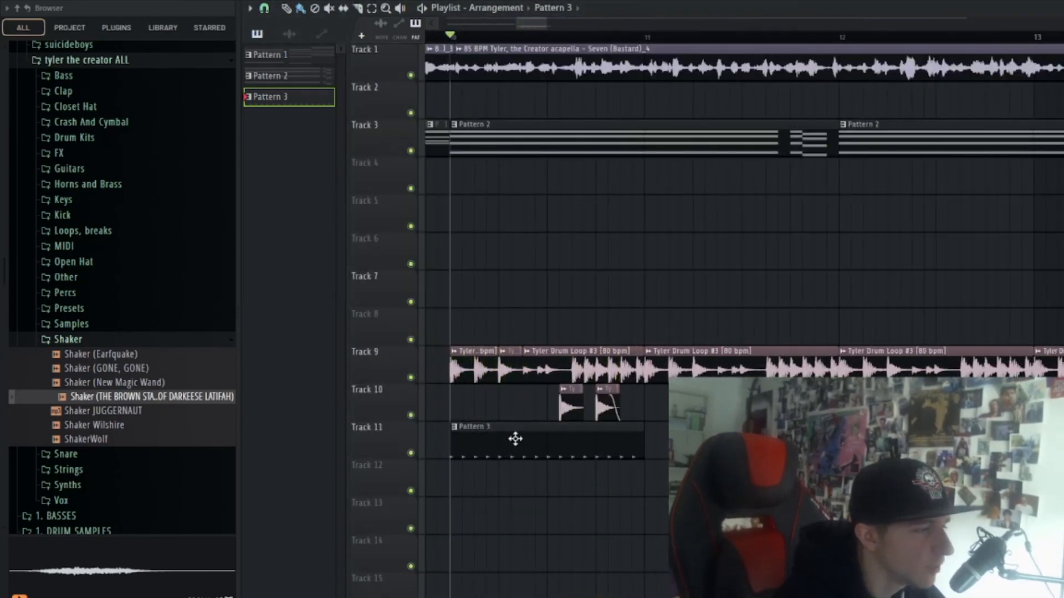
key("F7")
key("space")
scroll(644, 272, "up", 4)
key("ctrl+a")
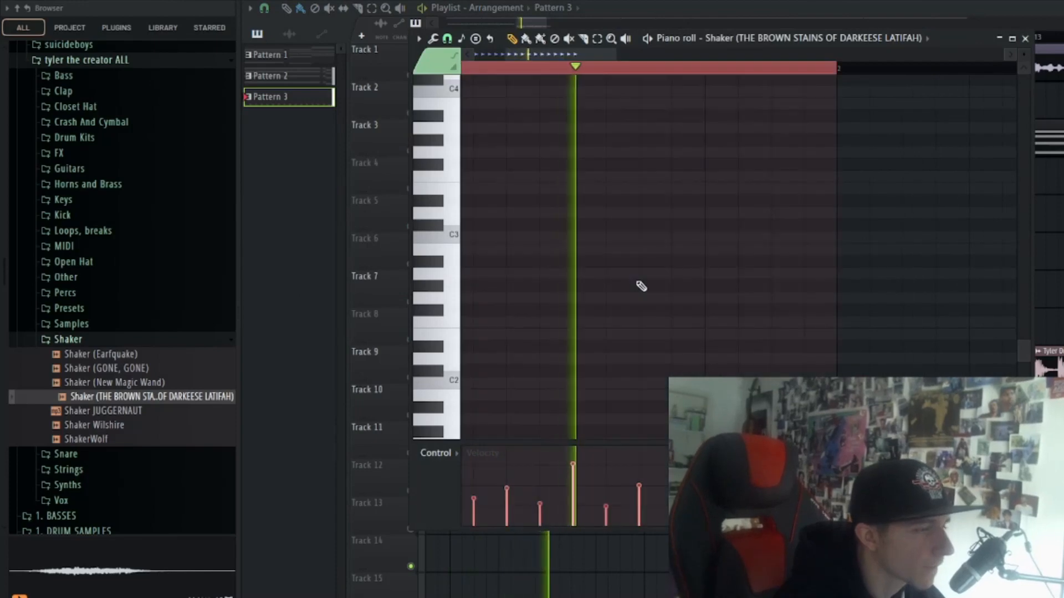
scroll(642, 286, "down", 5)
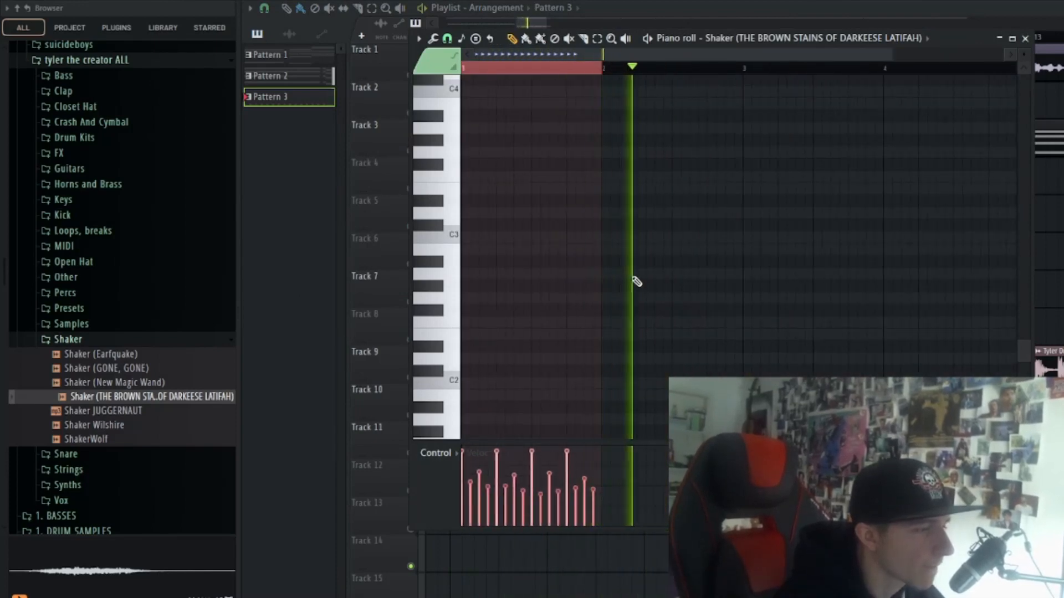
- Play from bar 10 with the shaker's sampler settings open, and stop on the playlist showing the whole arrangement
key("space")
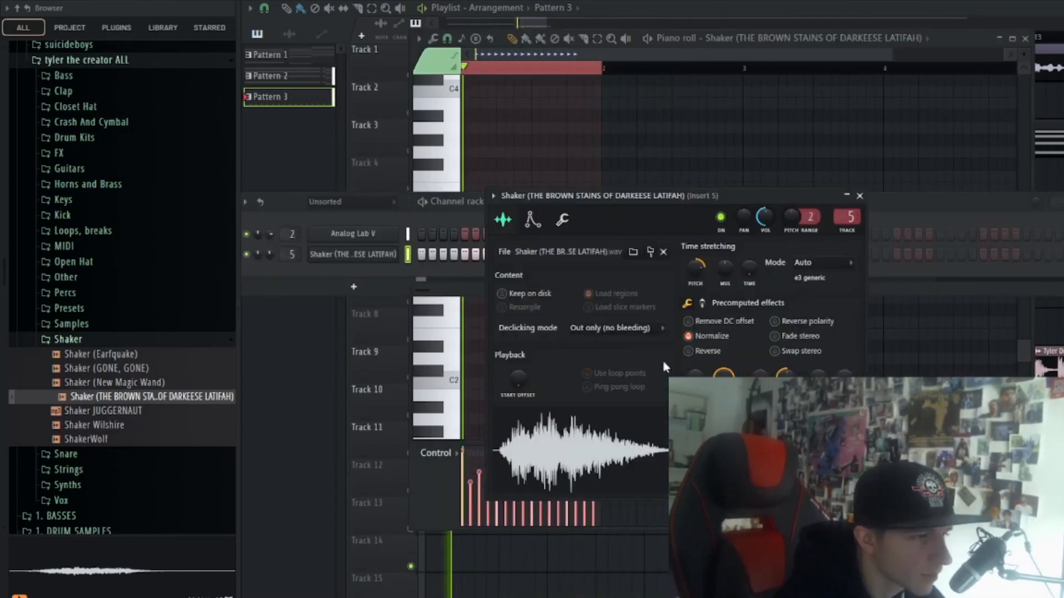
key("space")
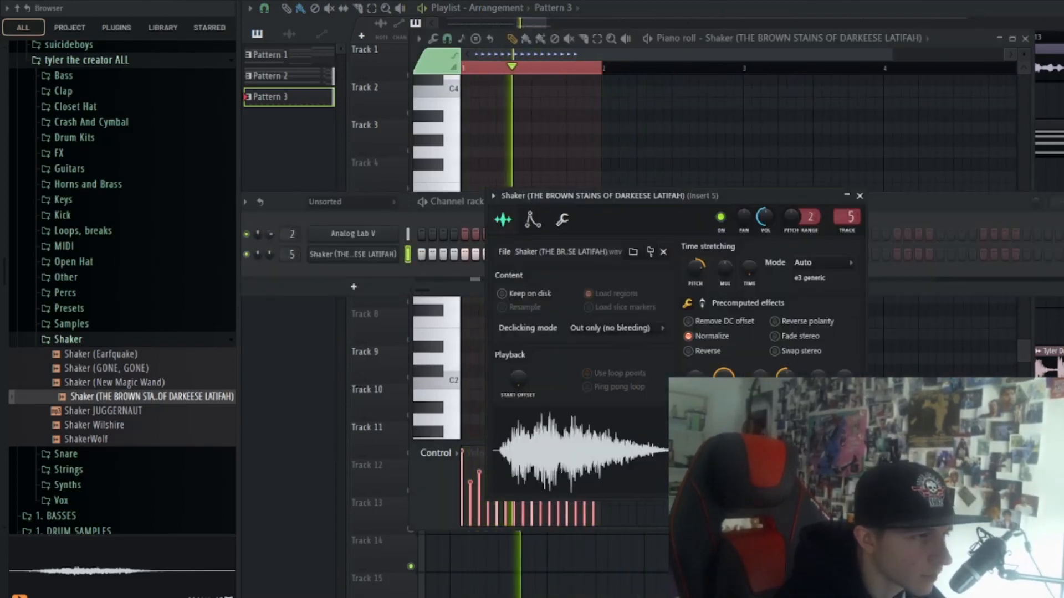
left_click(528, 24)
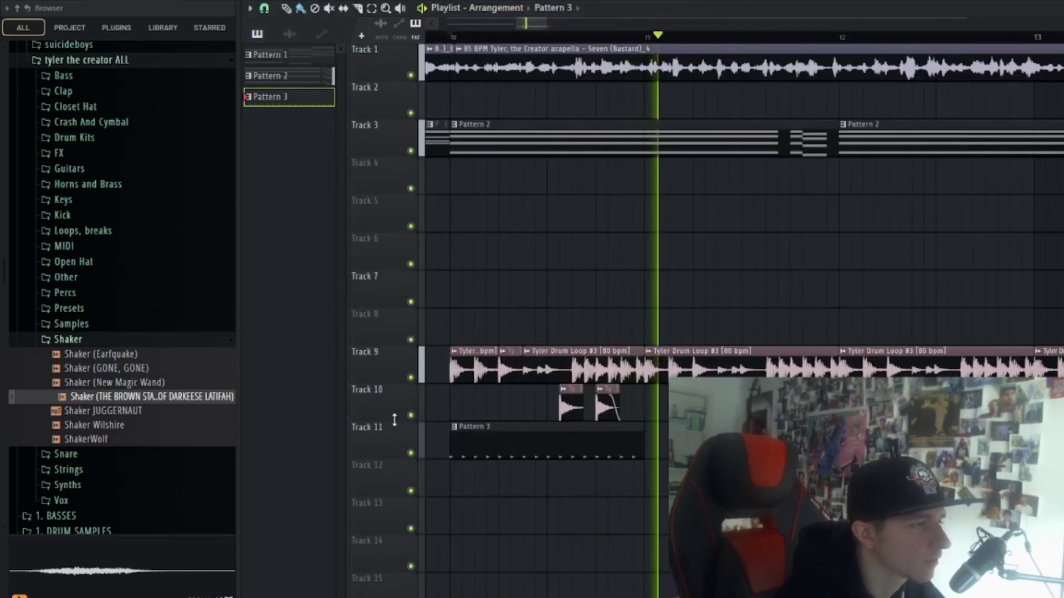
scroll(641, 442, "down", 5)
key("space")
scroll(741, 349, "down", 3)
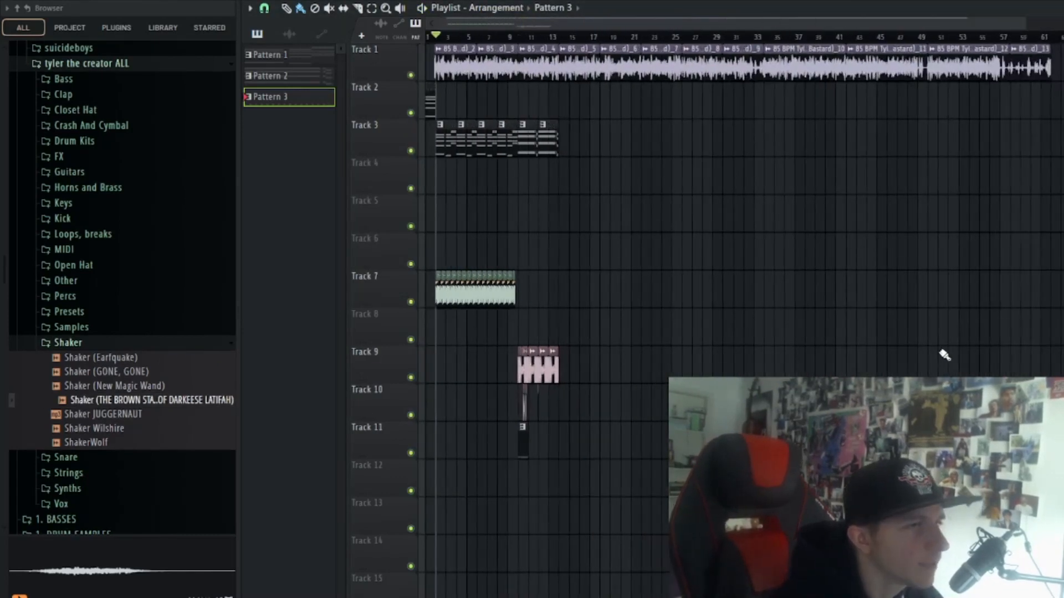
- Review the arrangement's sections from bar 1 to bar 14 in the playlist and return the playhead to the start
scroll(508, 40, "up", 5)
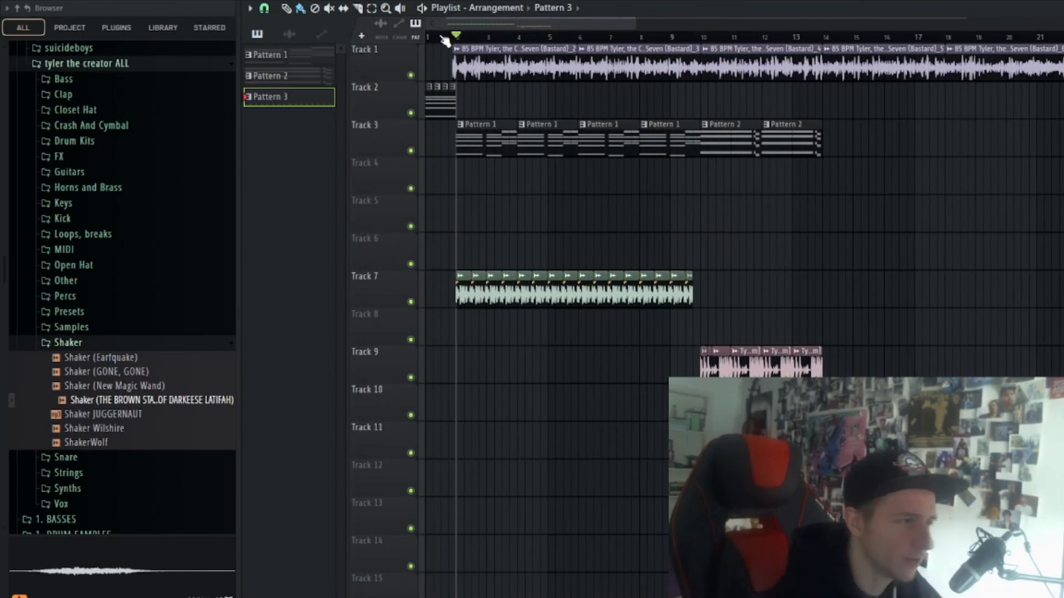
scroll(494, 169, "up", 3)
left_click_drag(521, 24, 386, 33)
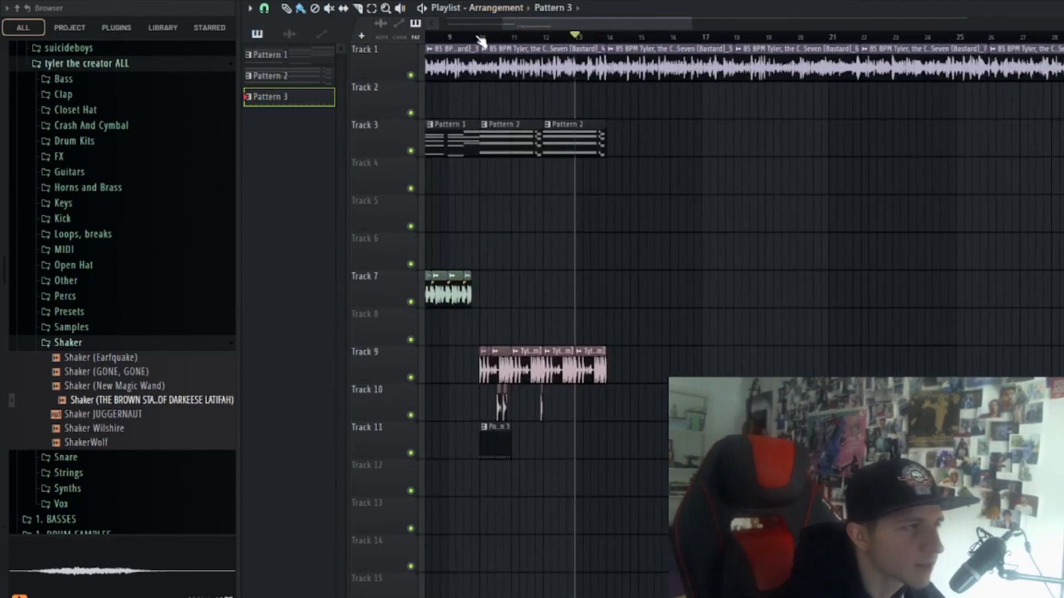
left_click(479, 37)
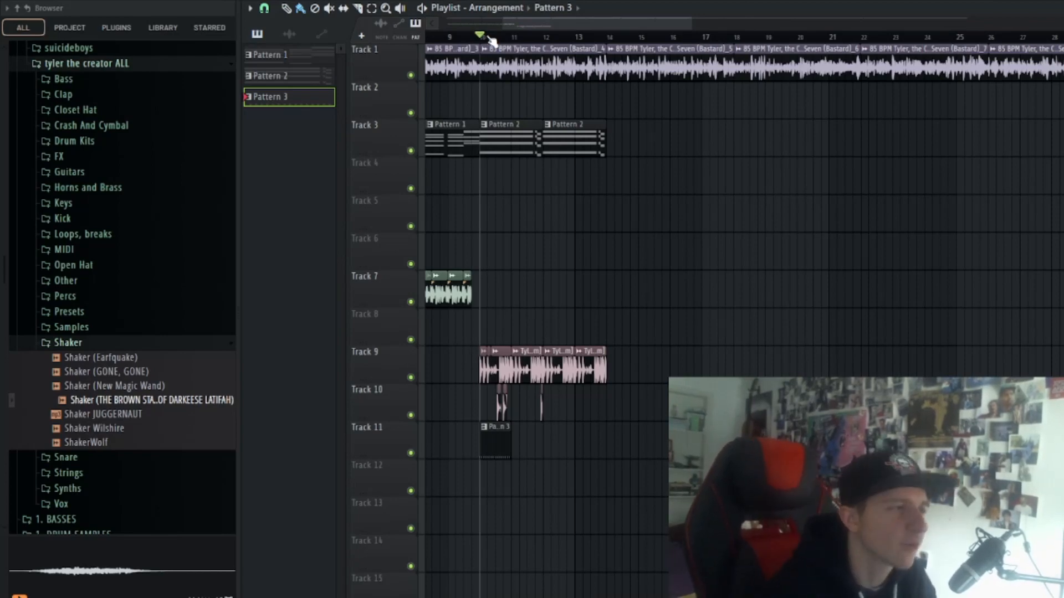
left_click(592, 19)
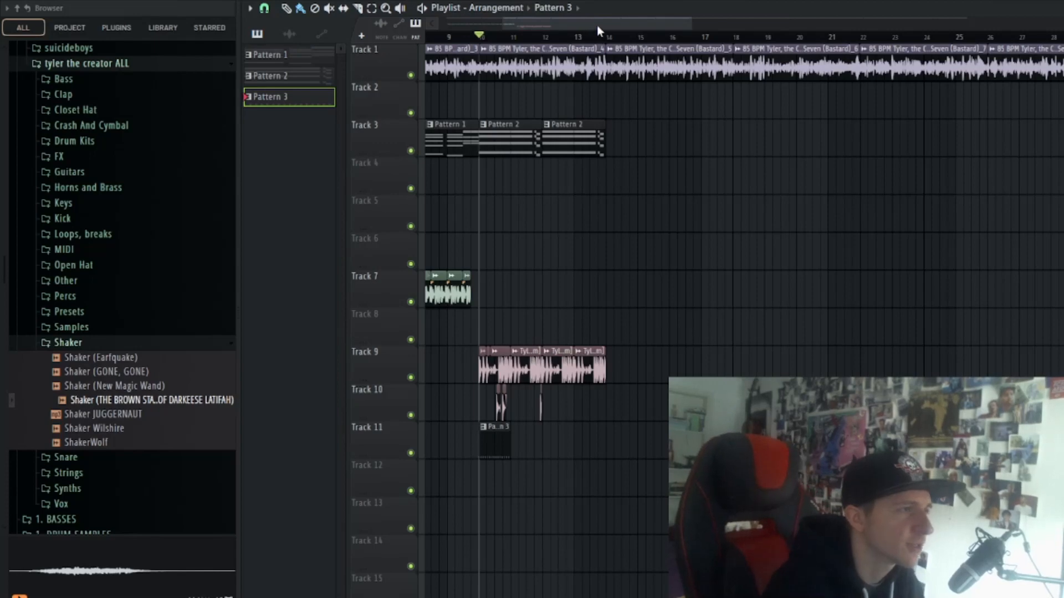
left_click_drag(509, 38, 405, 38)
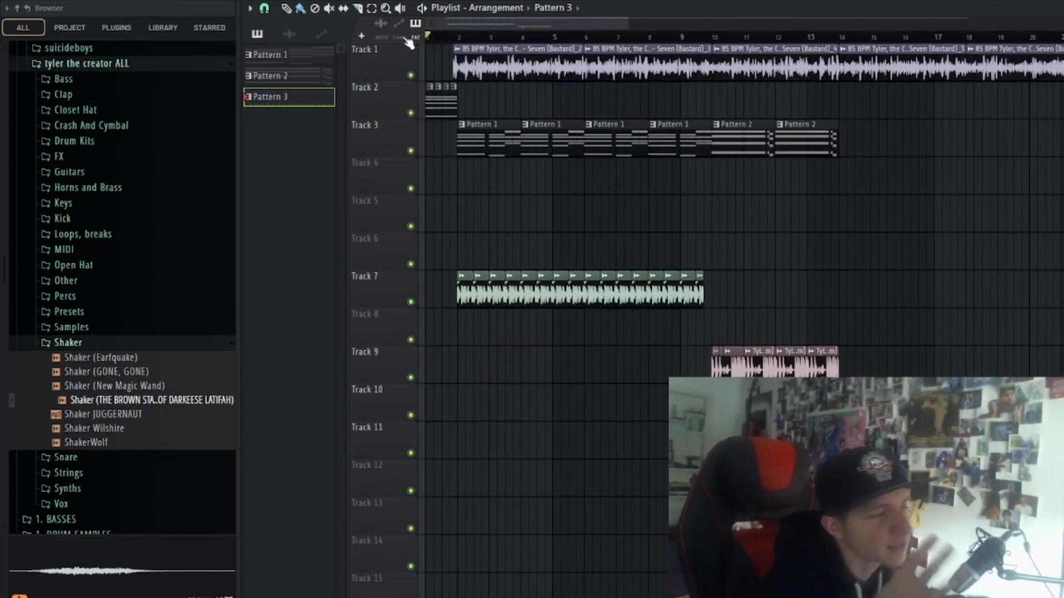
scroll(560, 283, "down", 1)
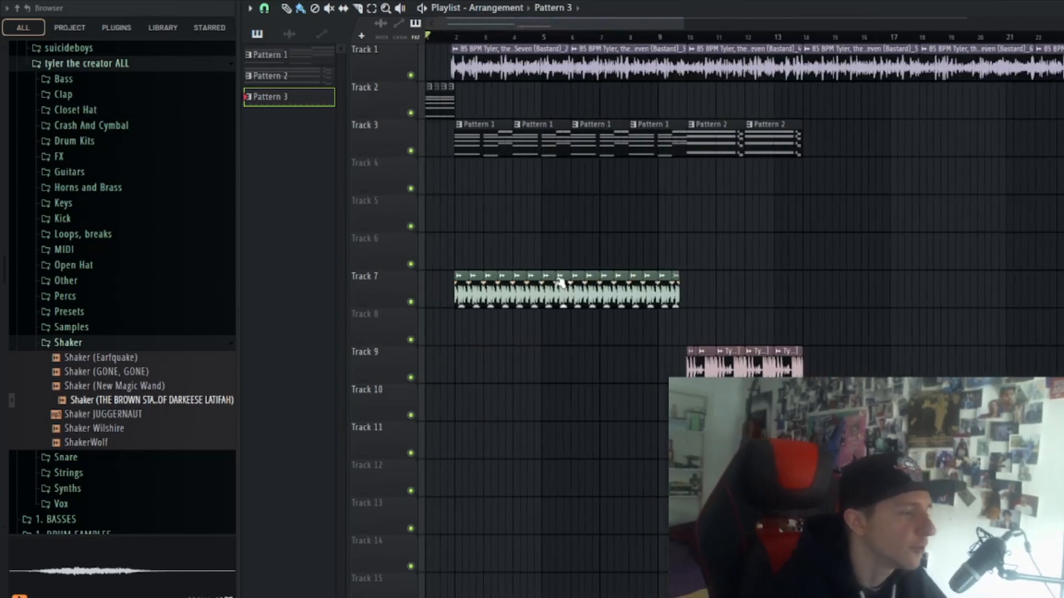
scroll(560, 283, "down", 1)
scroll(563, 285, "up", 1)
left_click(614, 36)
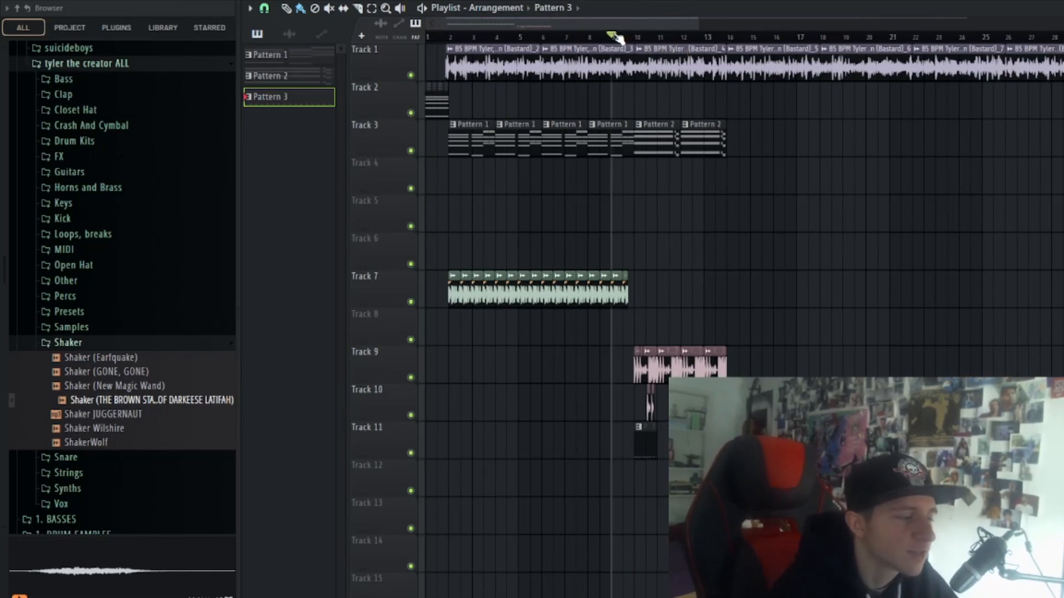
left_click_drag(614, 37, 428, 35)
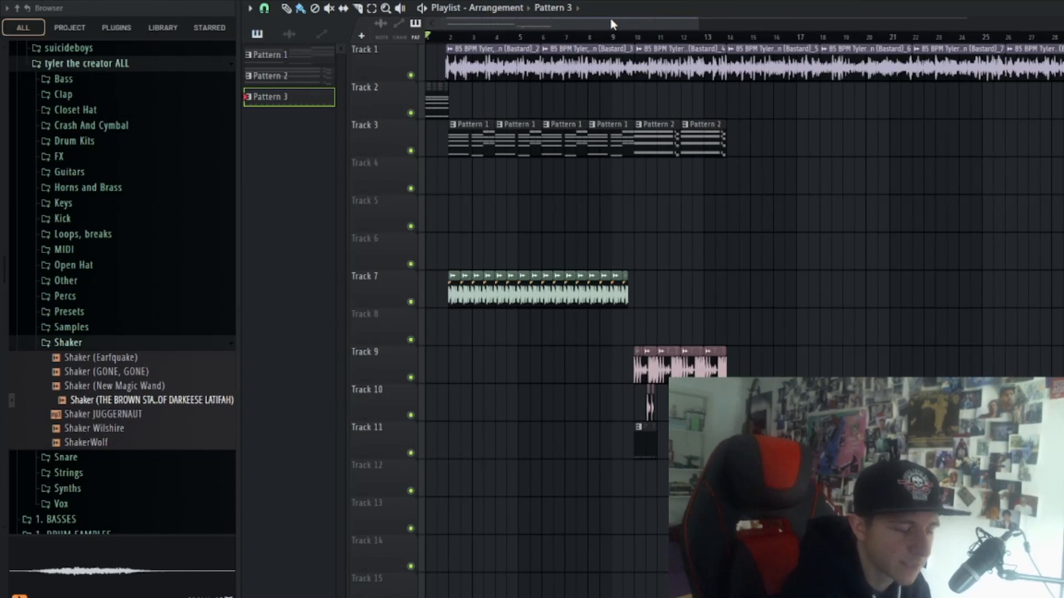
left_click_drag(626, 37, 425, 111)
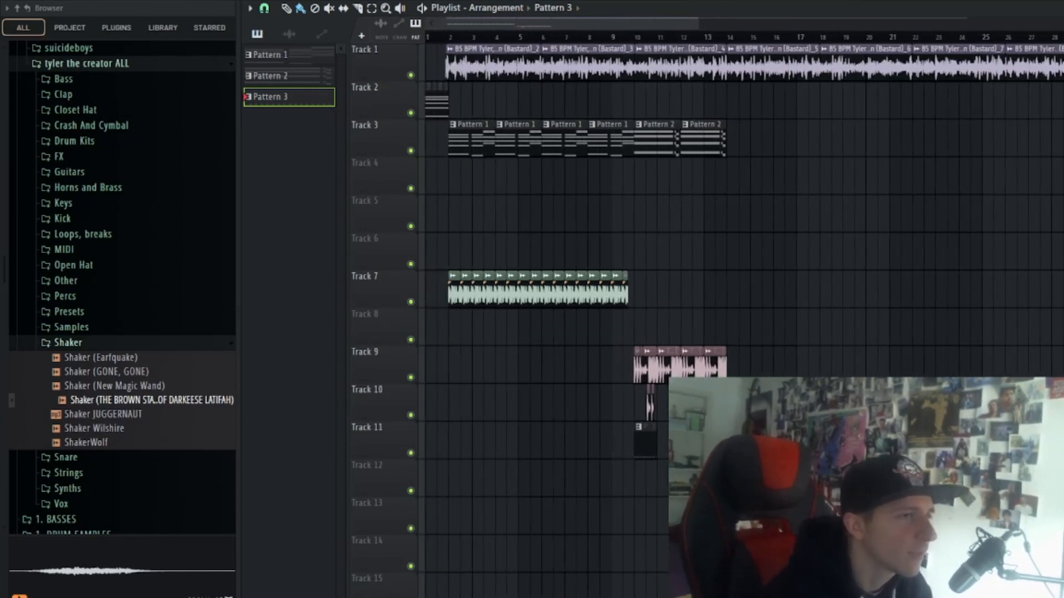
scroll(497, 326, "down", 4)
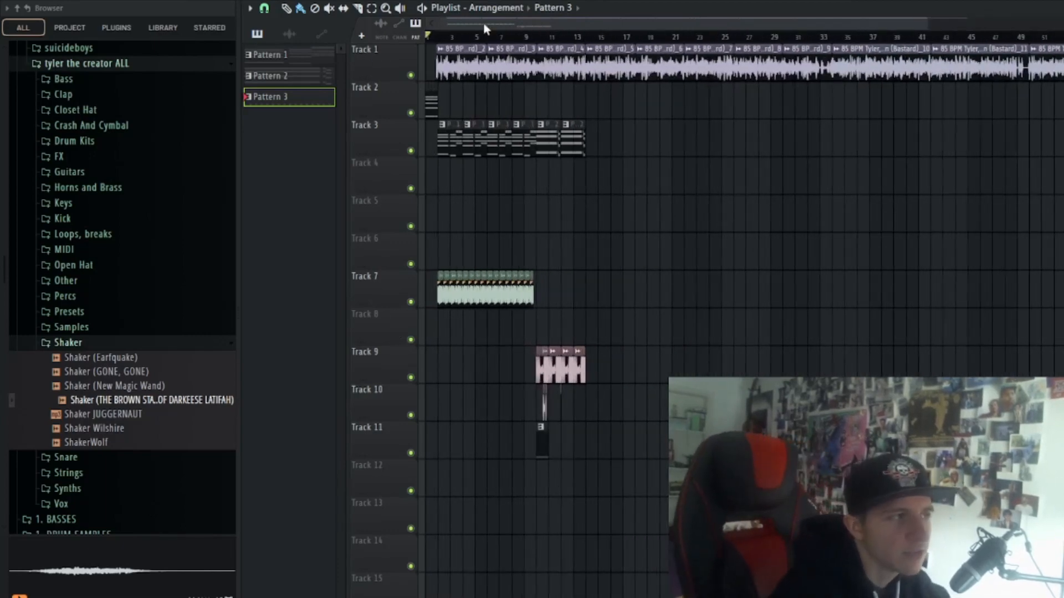
scroll(516, 37, "up", 3)
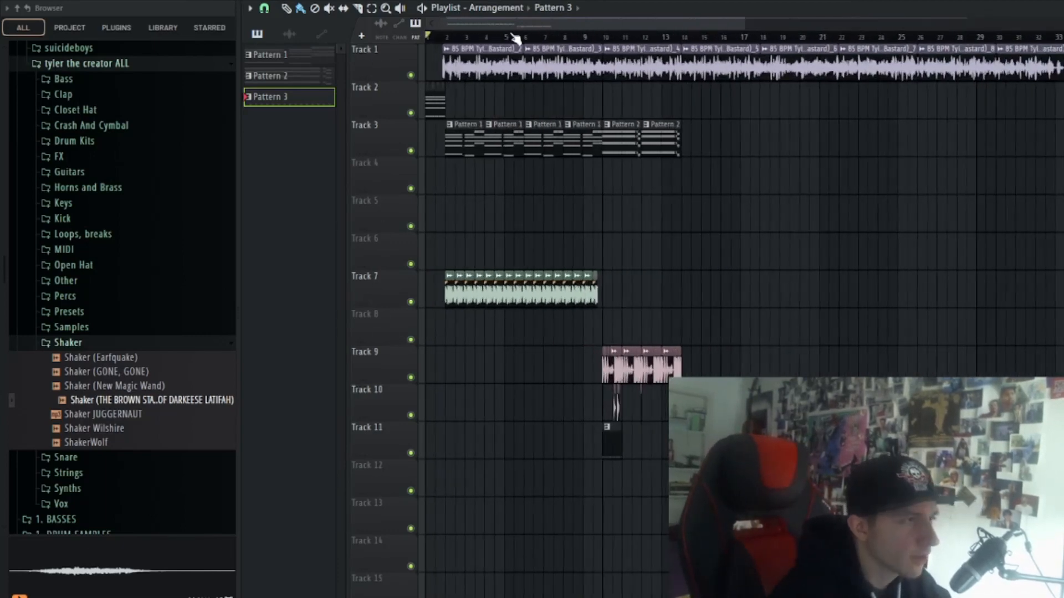
left_click(467, 38)
left_click(428, 37)
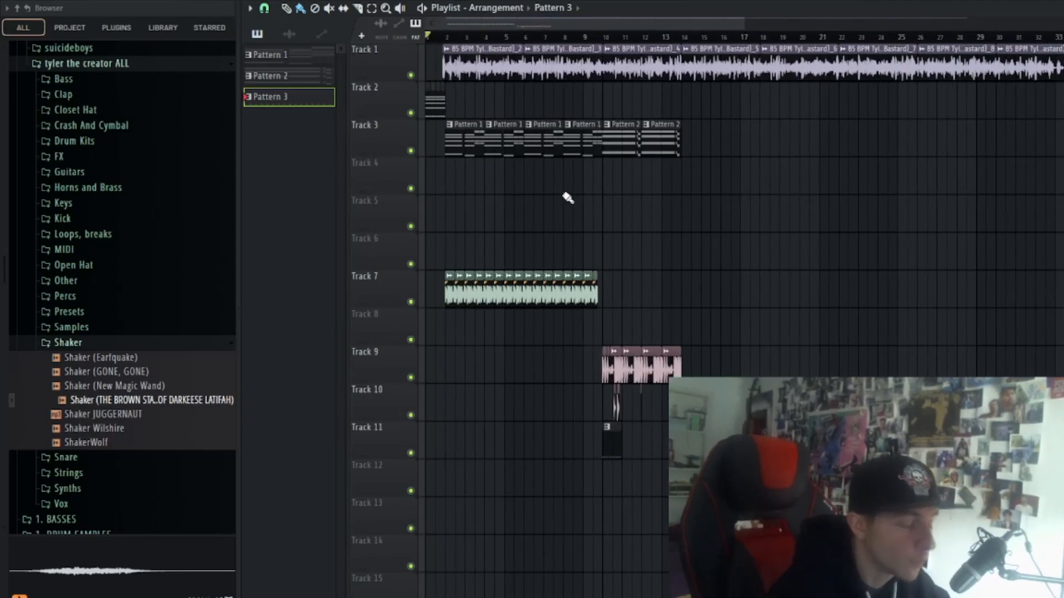